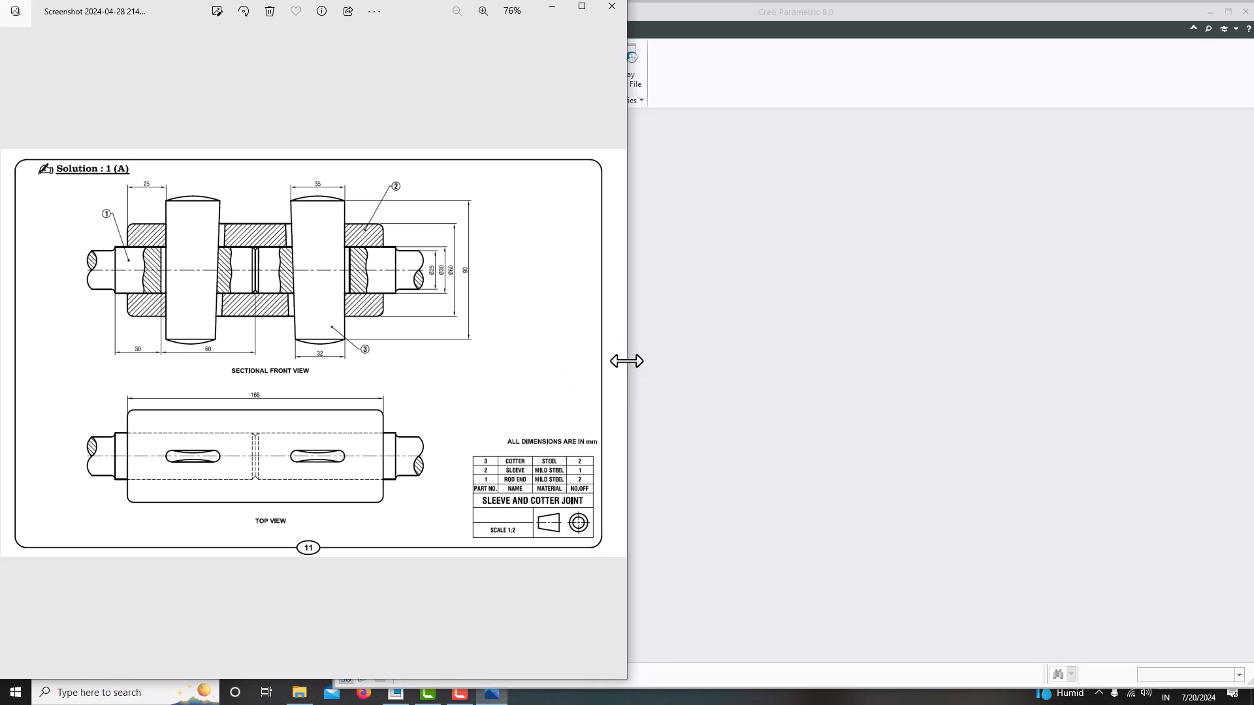
# - Create a new assembly file using the mmns_asm_design_abs template instead of the default template
pyautogui.moveTo(627, 361); pyautogui.dragTo(325, 364)
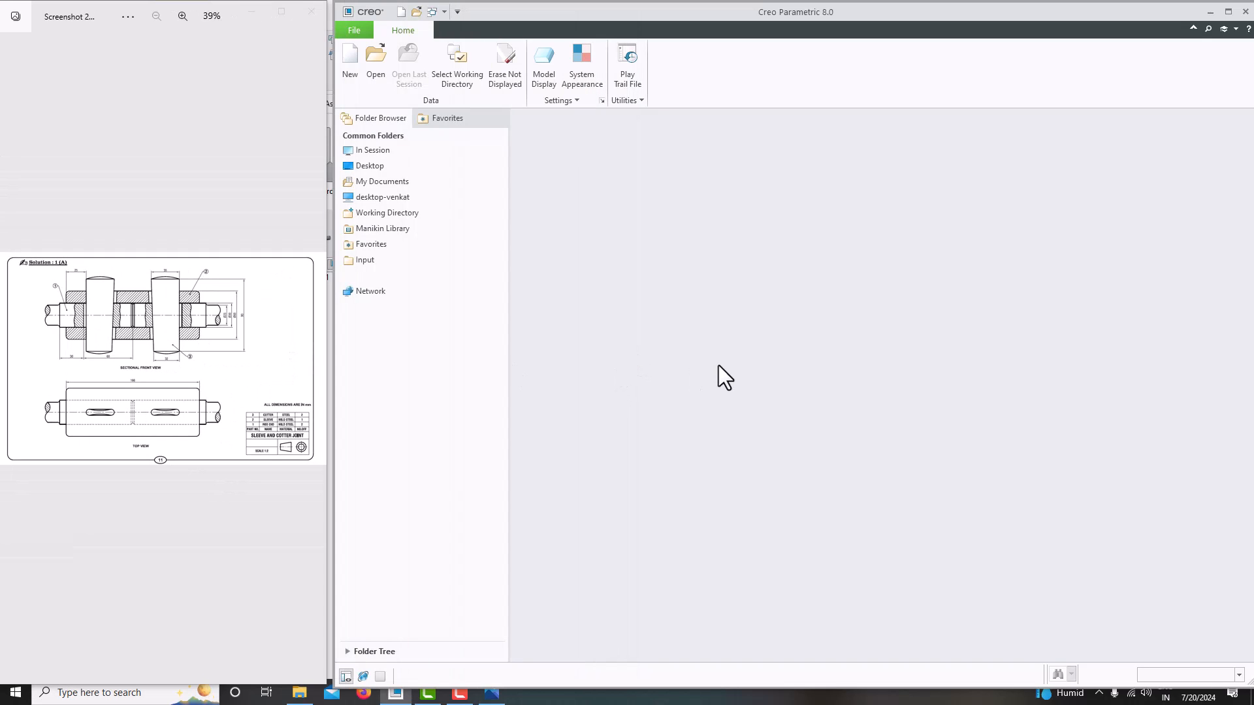
pyautogui.click(351, 73)
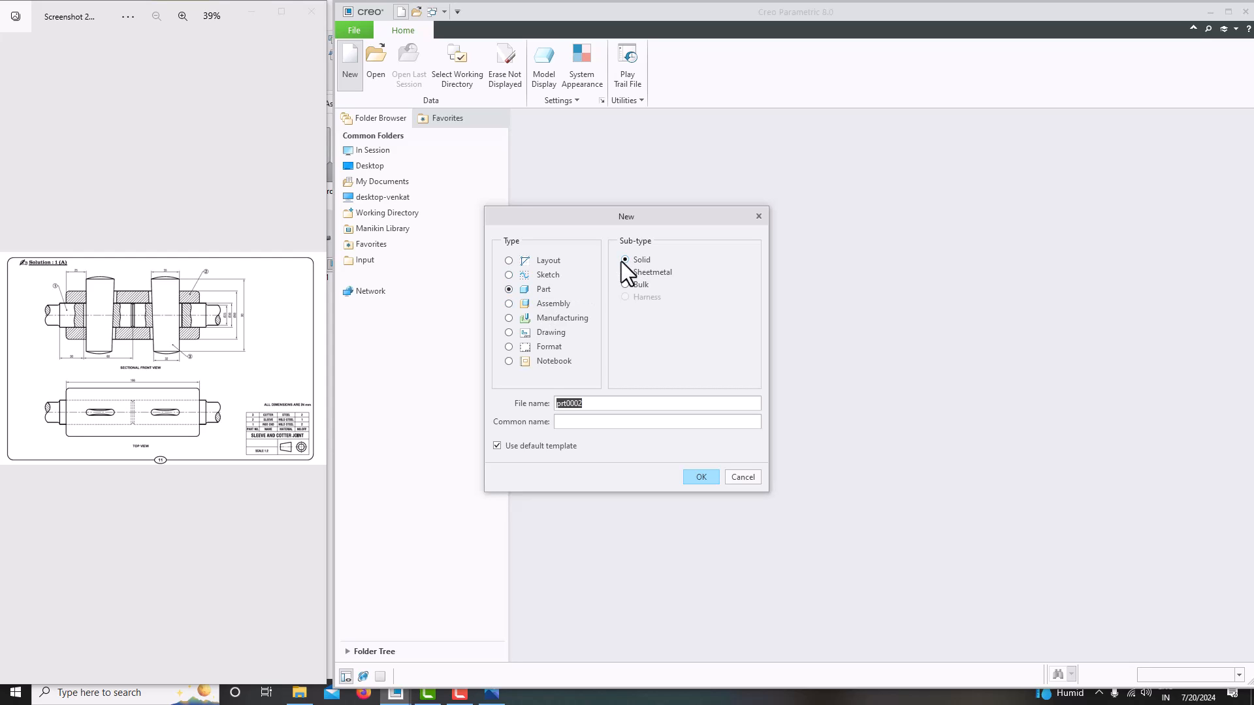
pyautogui.click(555, 305)
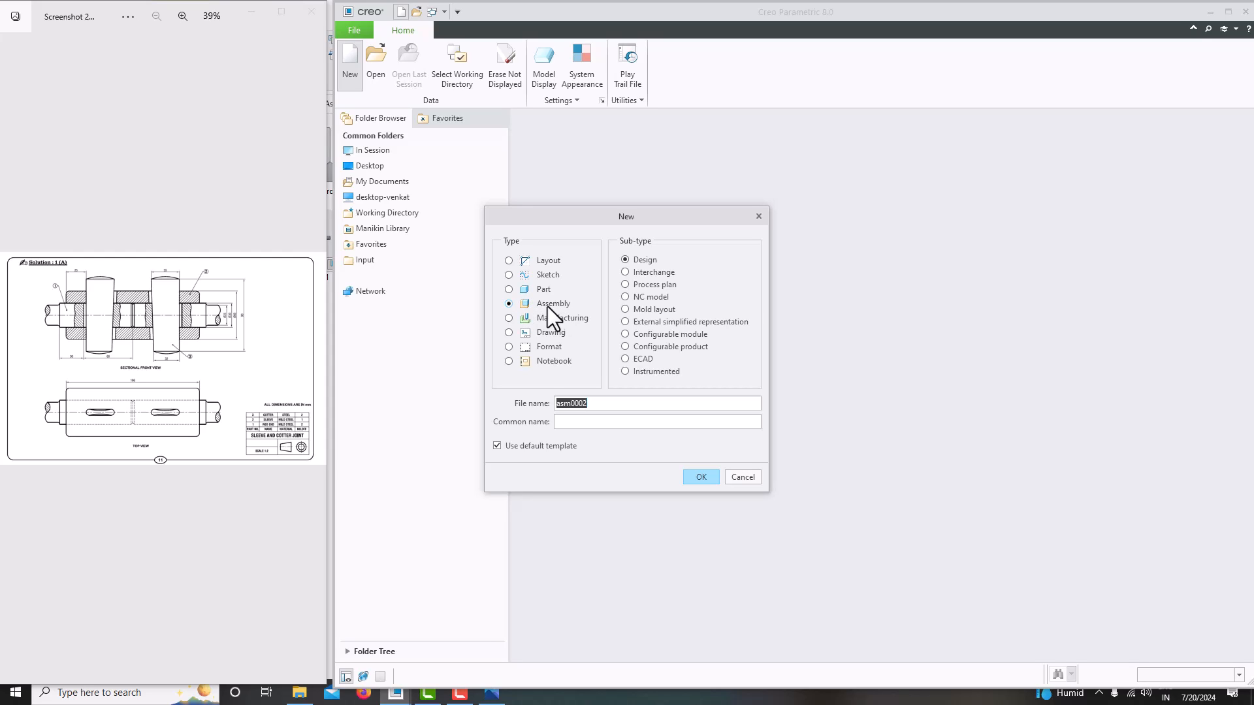
pyautogui.click(510, 446)
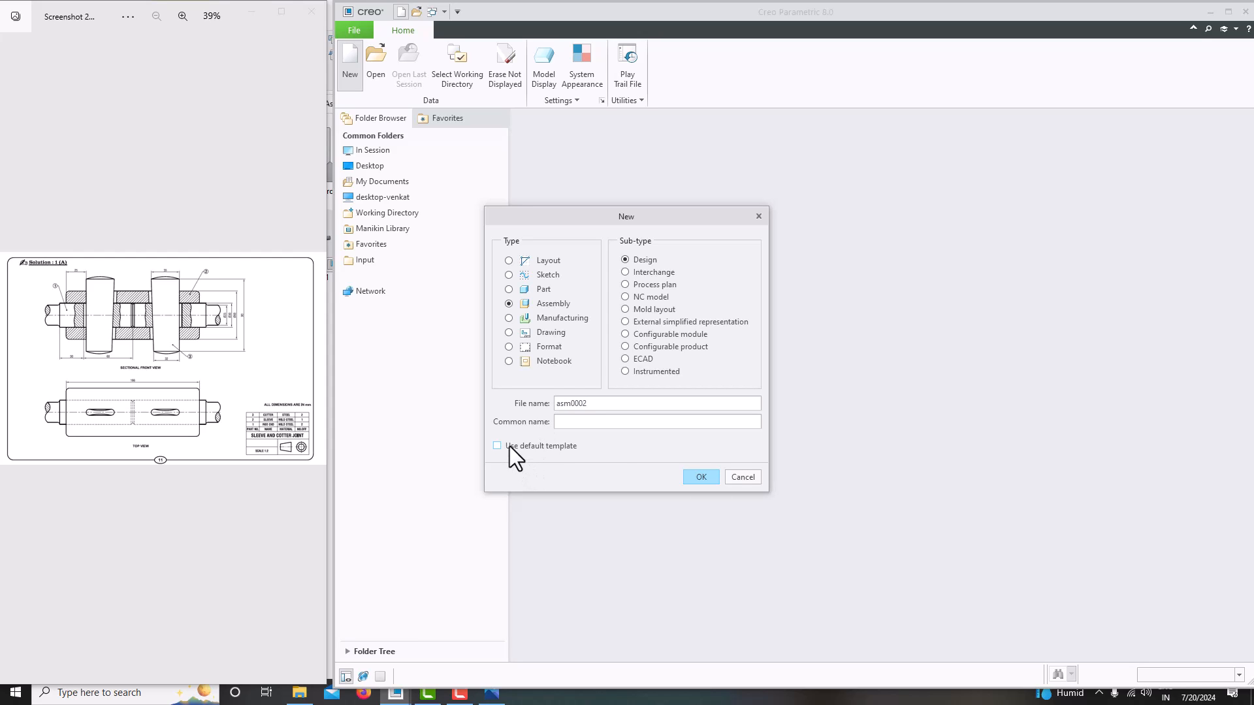
pyautogui.click(701, 477)
pyautogui.scroll(-2, 722, 312)
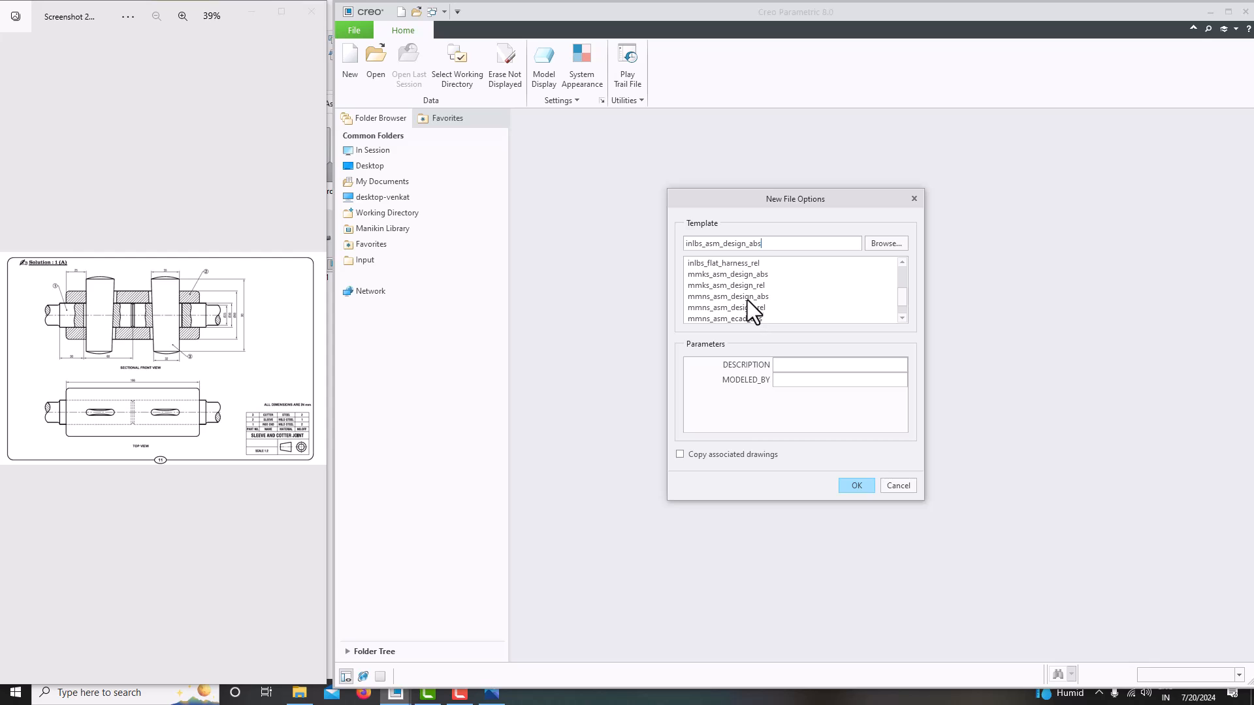
pyautogui.click(699, 299)
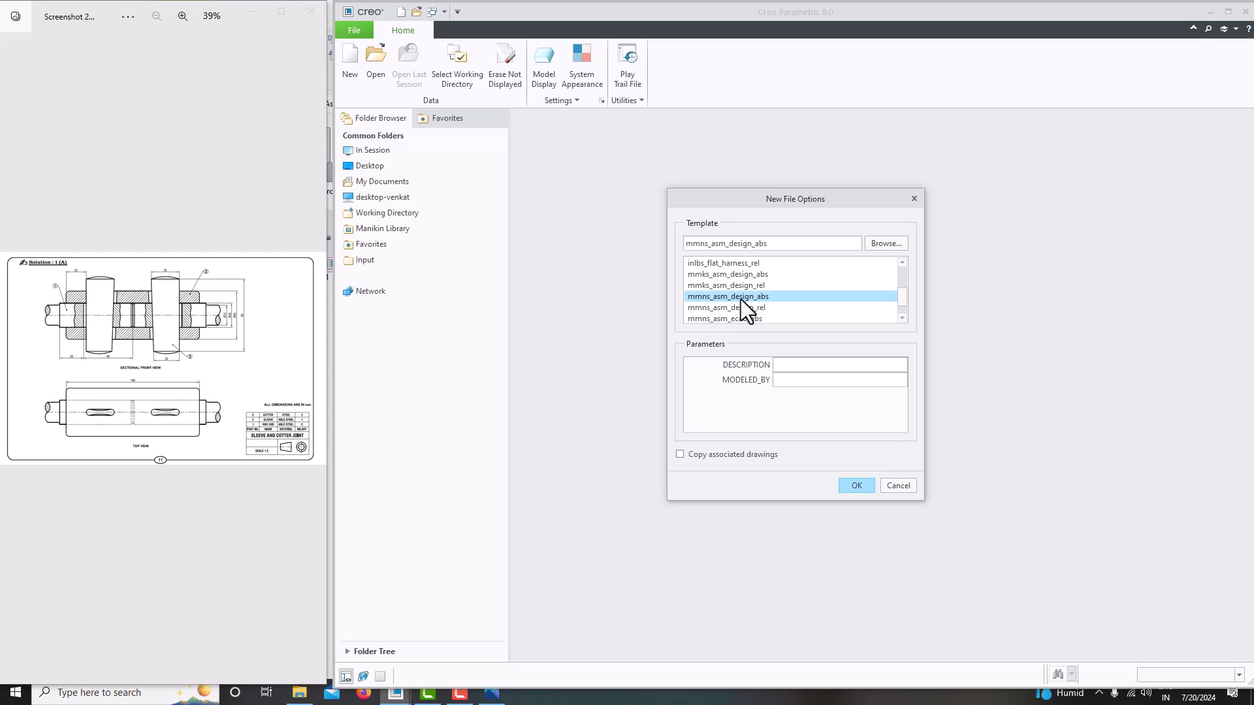
pyautogui.click(855, 486)
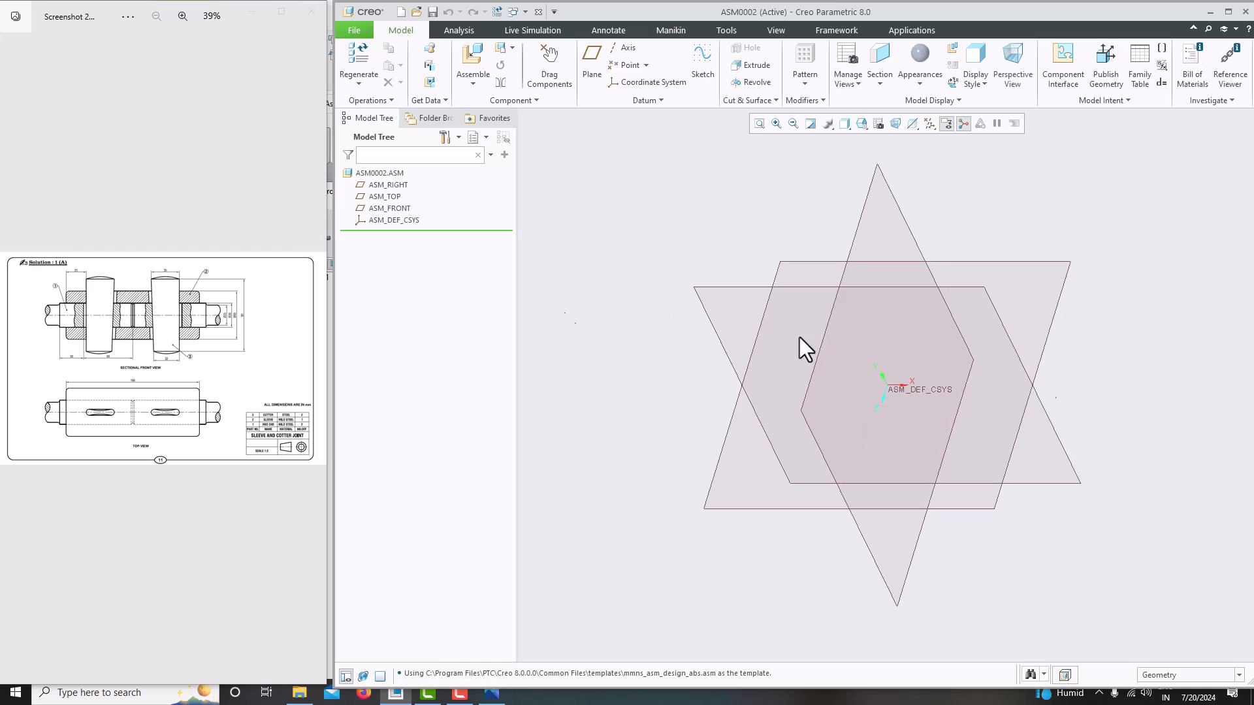
pyautogui.scroll(3, 85, 337)
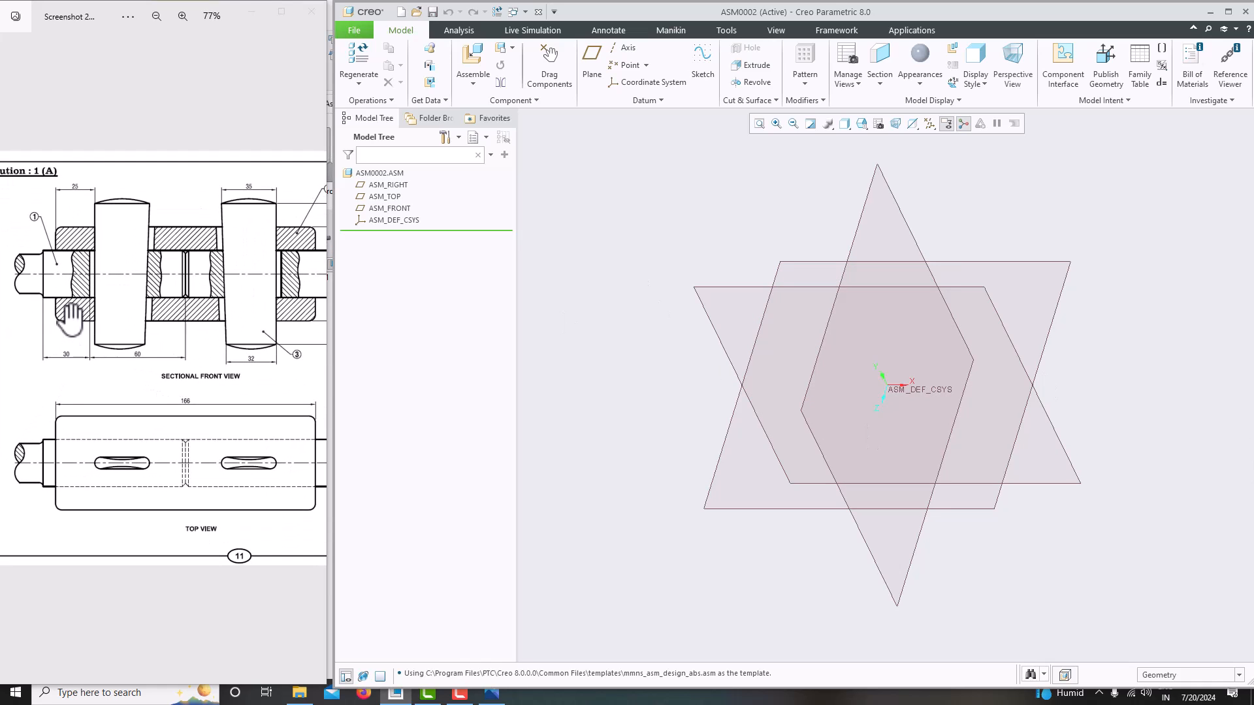
pyautogui.scroll(-2, 66, 336)
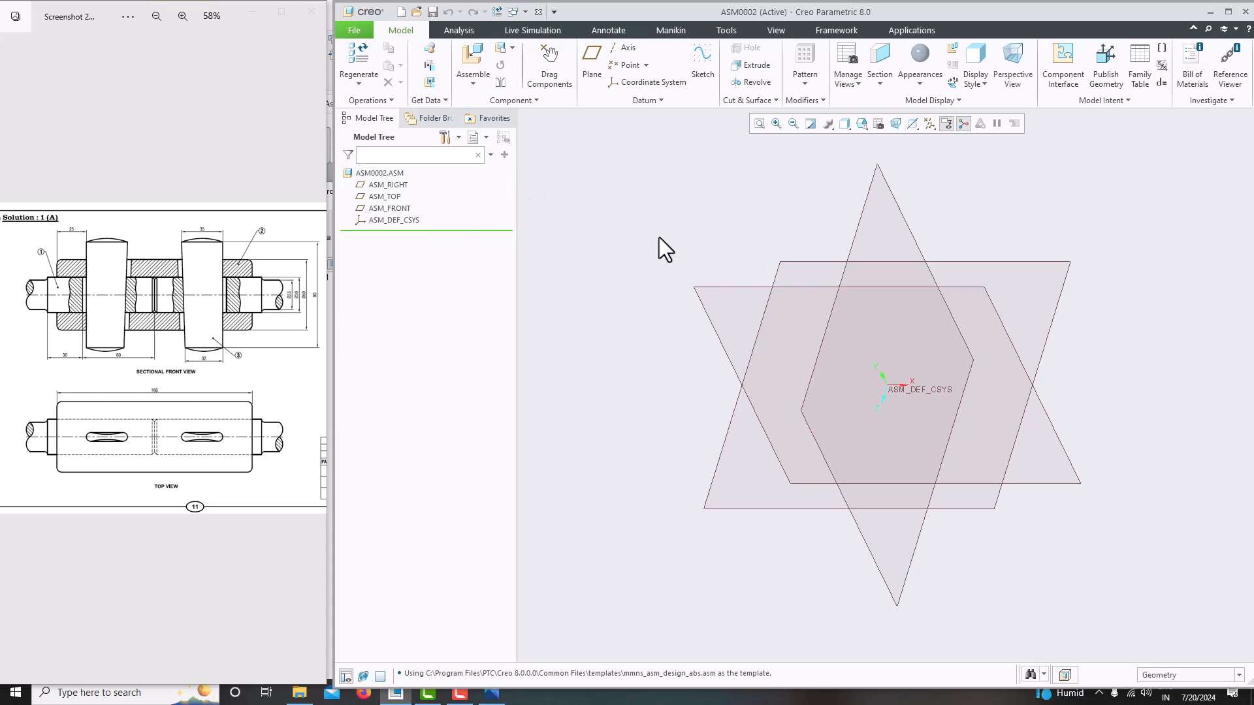
pyautogui.click(475, 88)
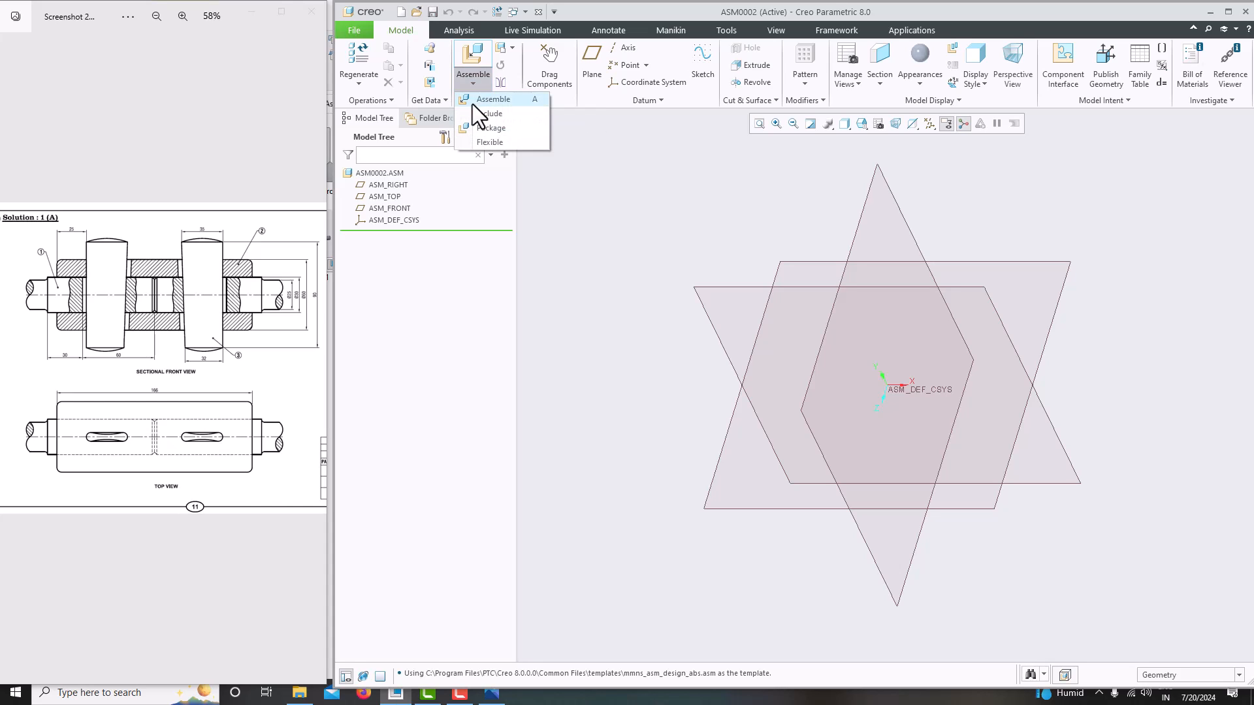
pyautogui.click(491, 102)
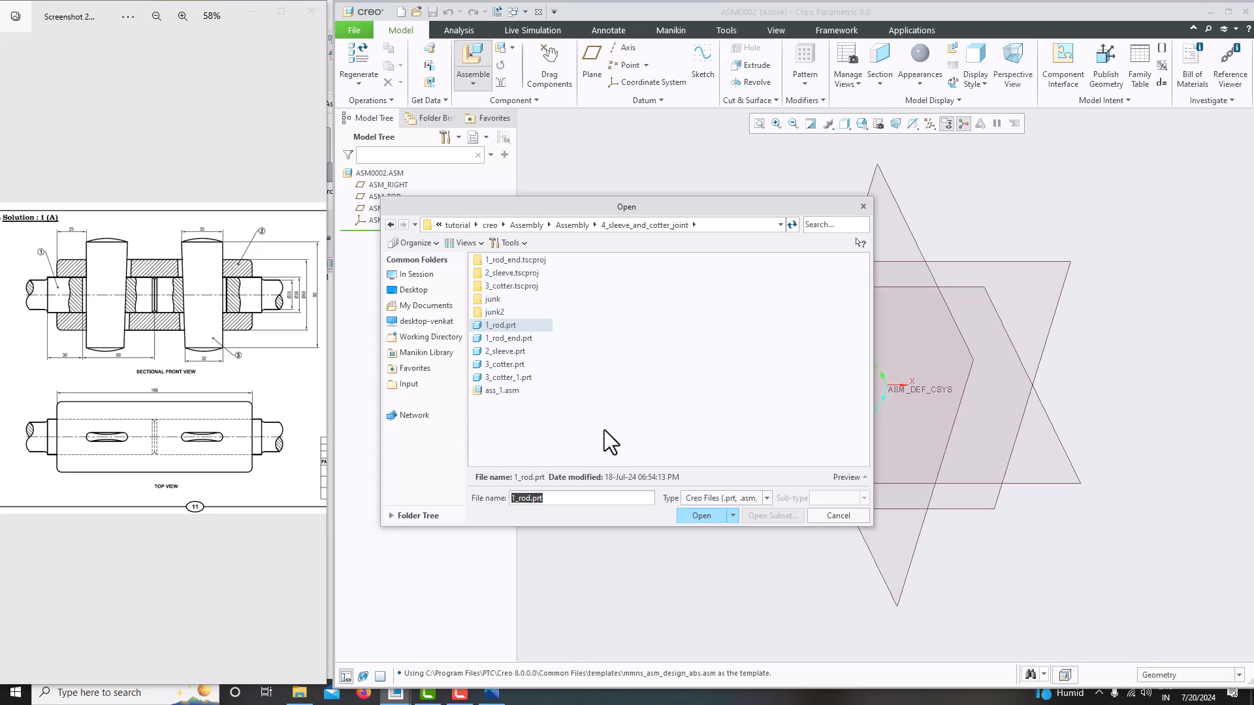
pyautogui.click(862, 207)
pyautogui.click(352, 31)
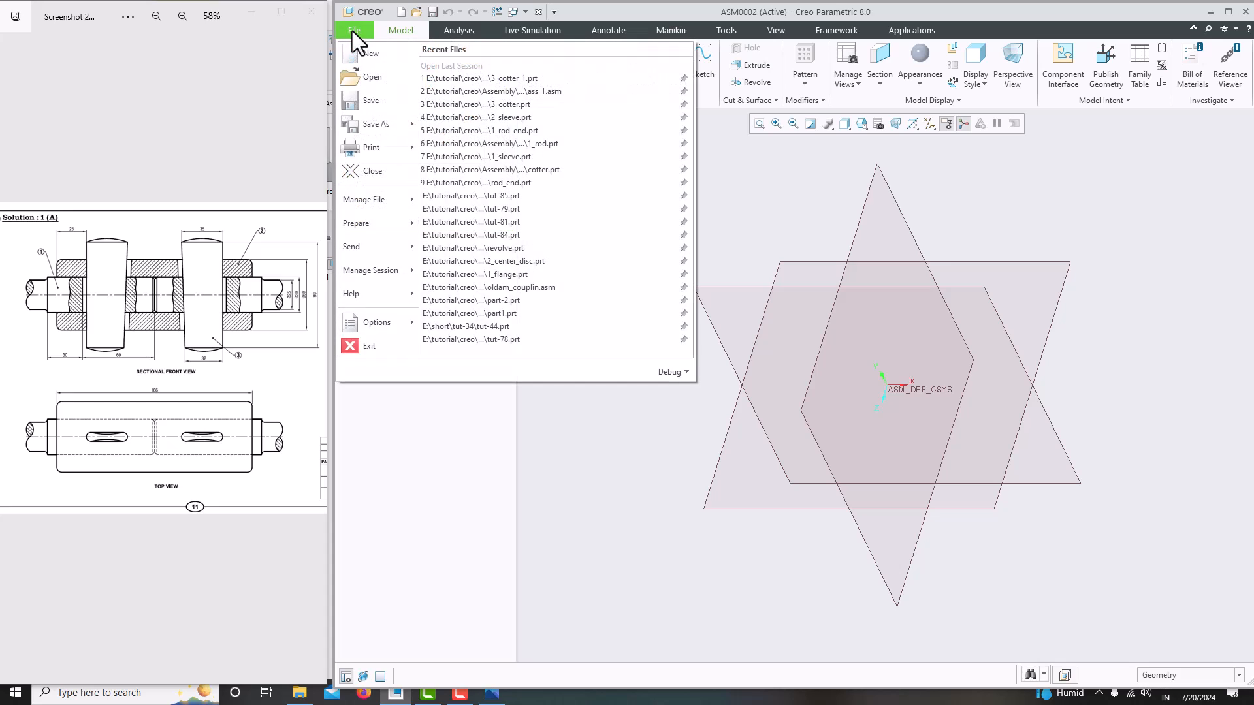
pyautogui.moveTo(393, 272)
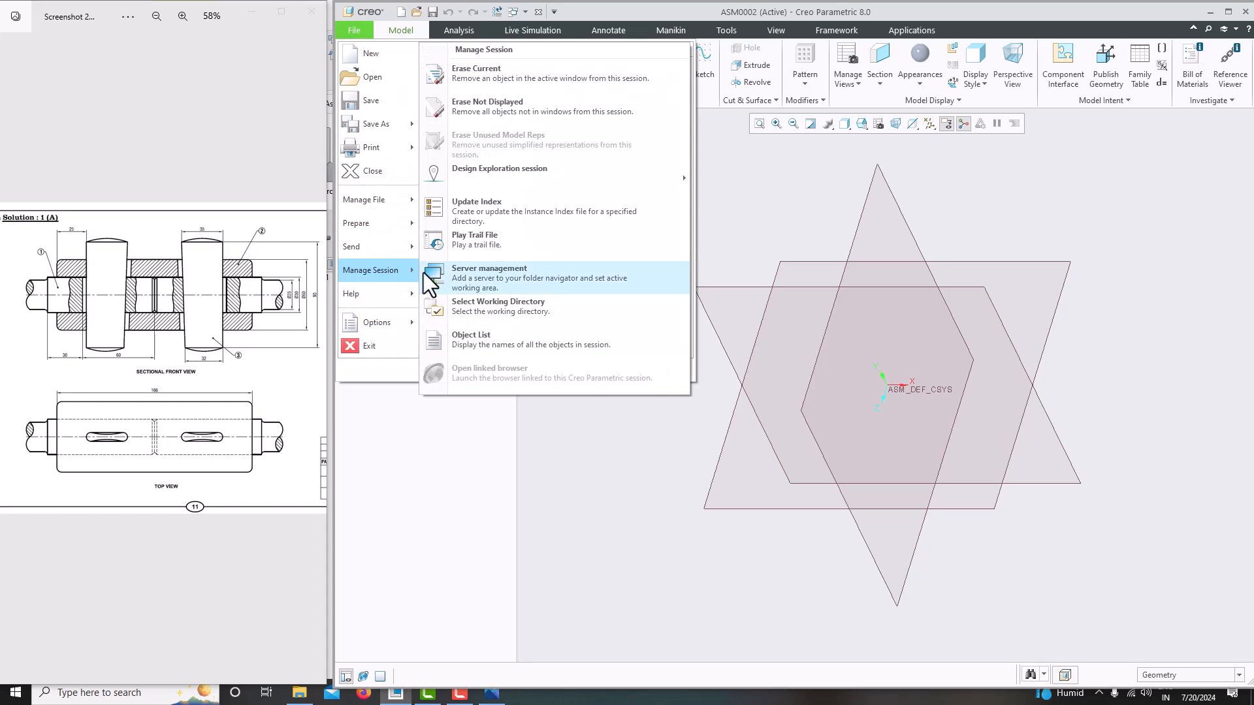
pyautogui.click(489, 303)
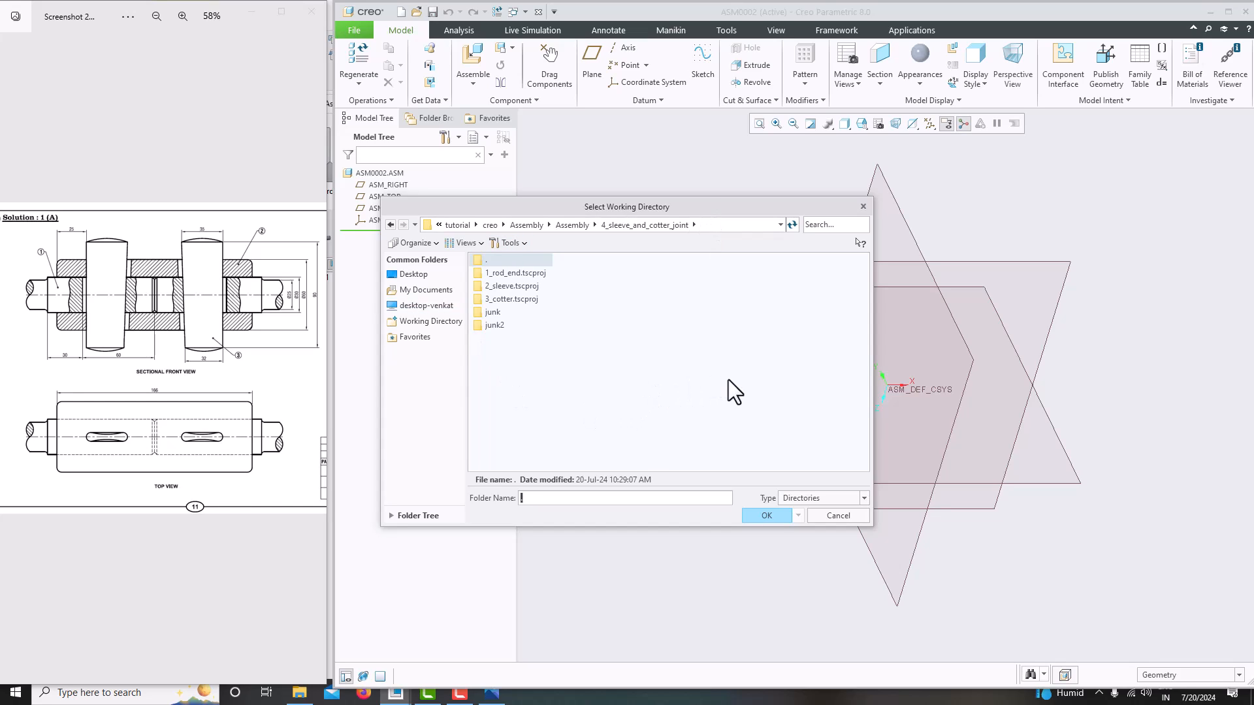
pyautogui.click(862, 207)
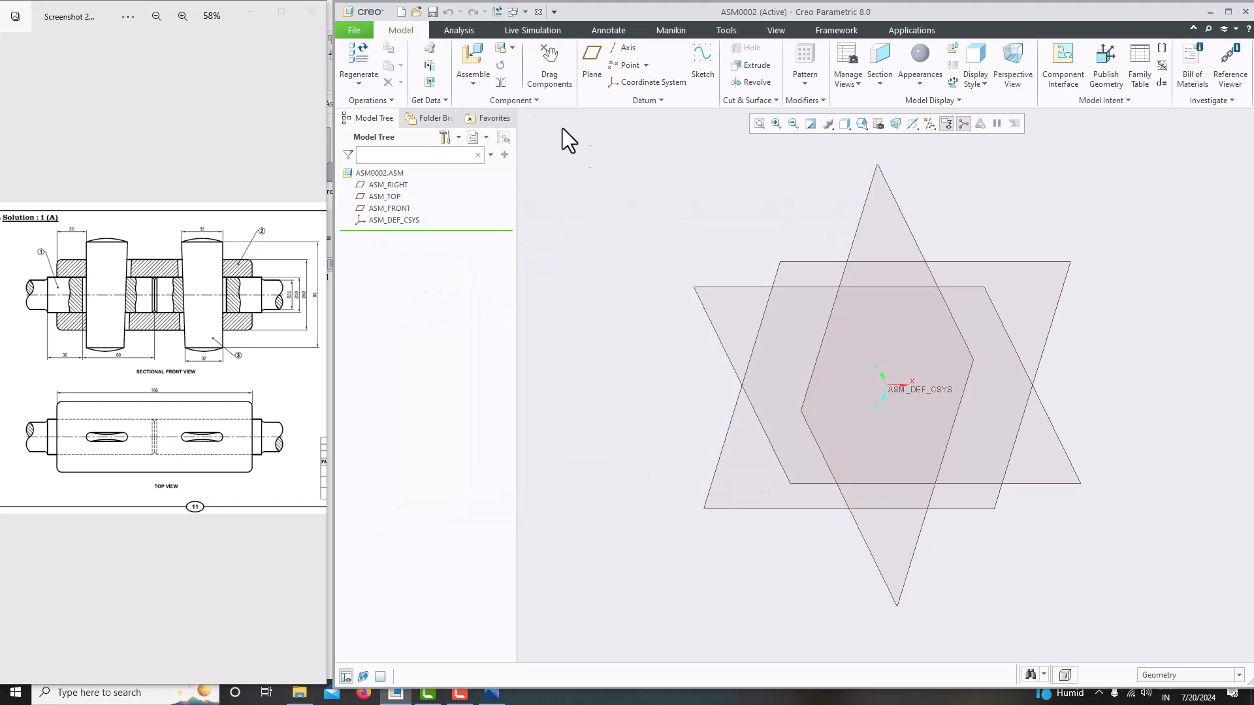
# - Assemble the 2_sleeve.prt part from the sleeve and cotter joint folder into the assembly
pyautogui.click(483, 85)
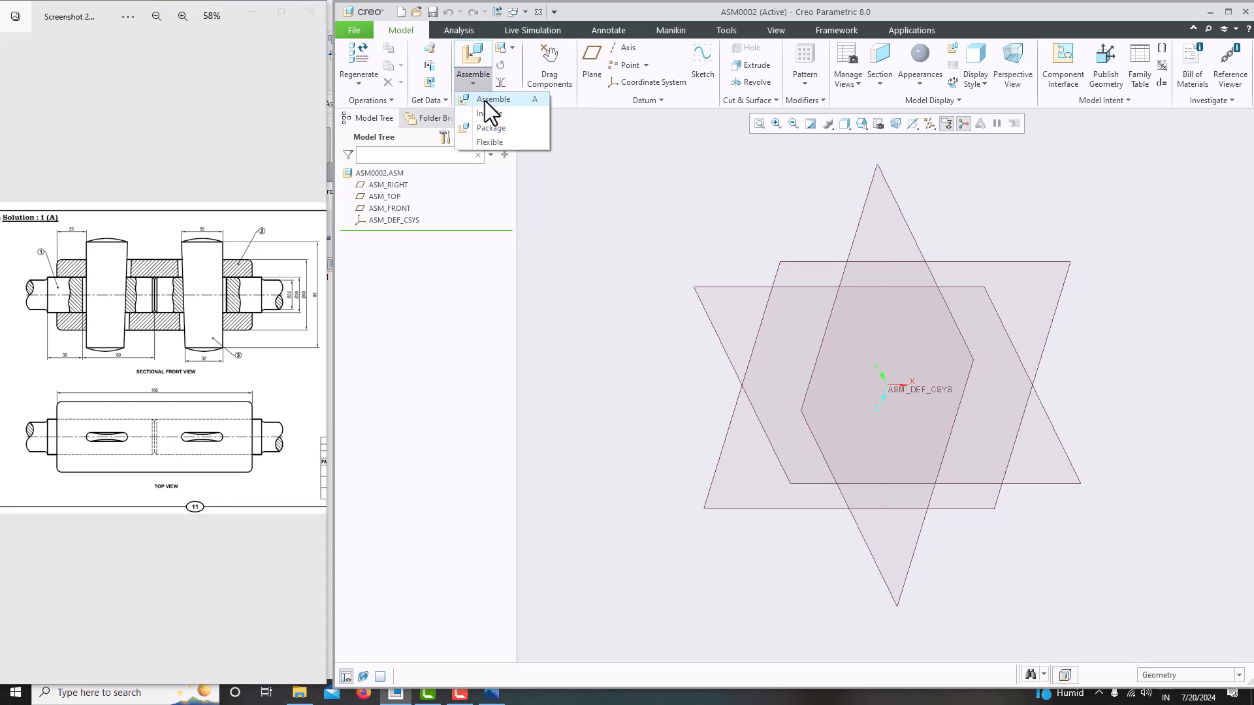
pyautogui.click(485, 101)
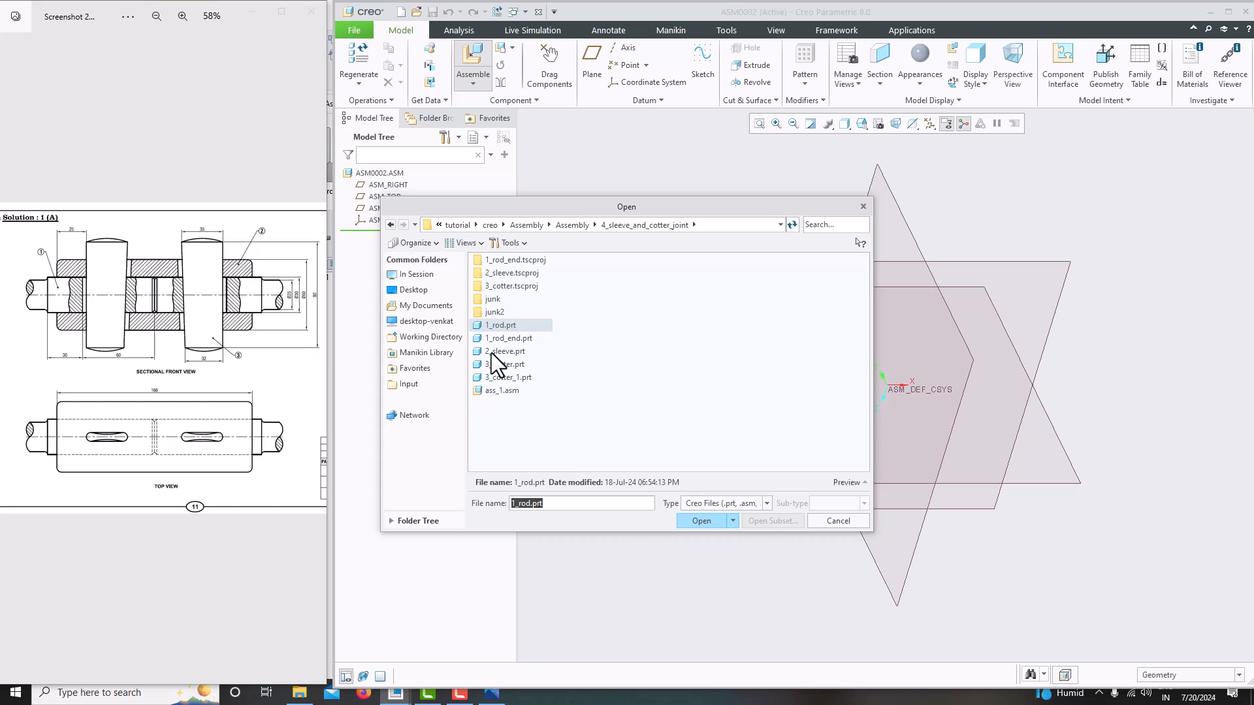
pyautogui.click(516, 352)
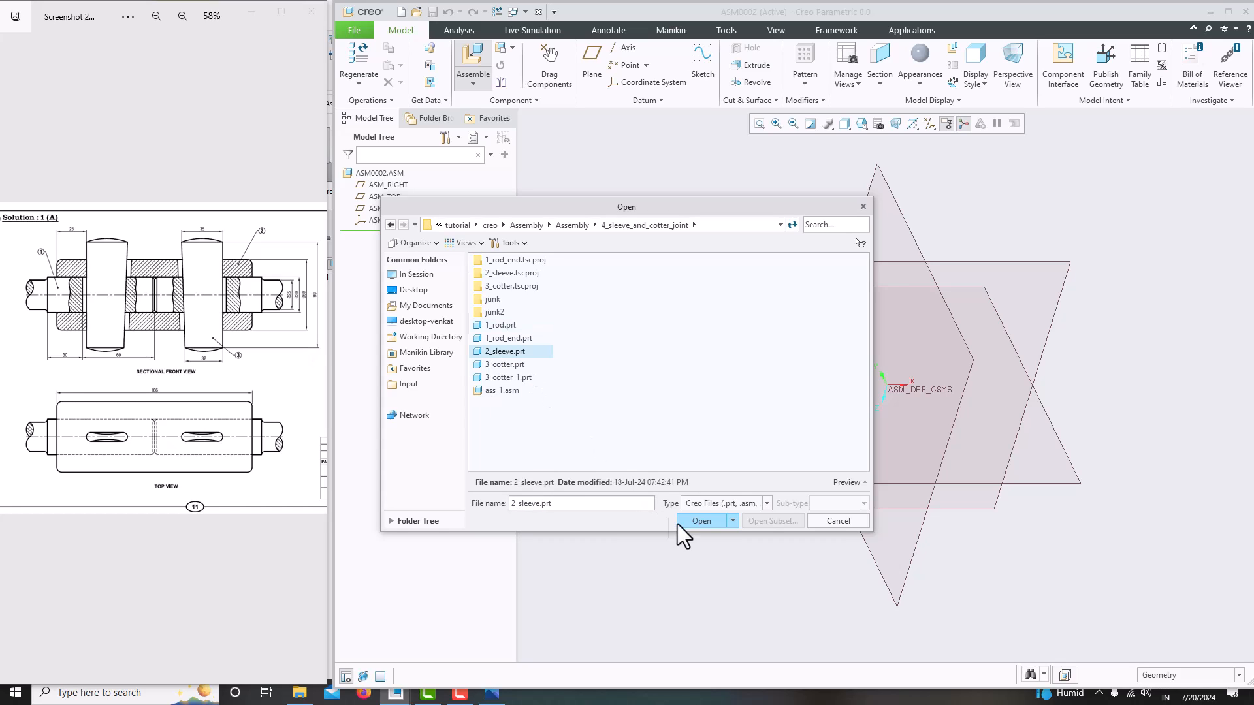
pyautogui.click(698, 521)
# - Fix the sleeve at the assembly origin with the Default constraint and finish its placement
pyautogui.moveTo(722, 520); pyautogui.dragTo(683, 425, button='middle')
pyautogui.moveTo(773, 414); pyautogui.dragTo(845, 480, button='middle')
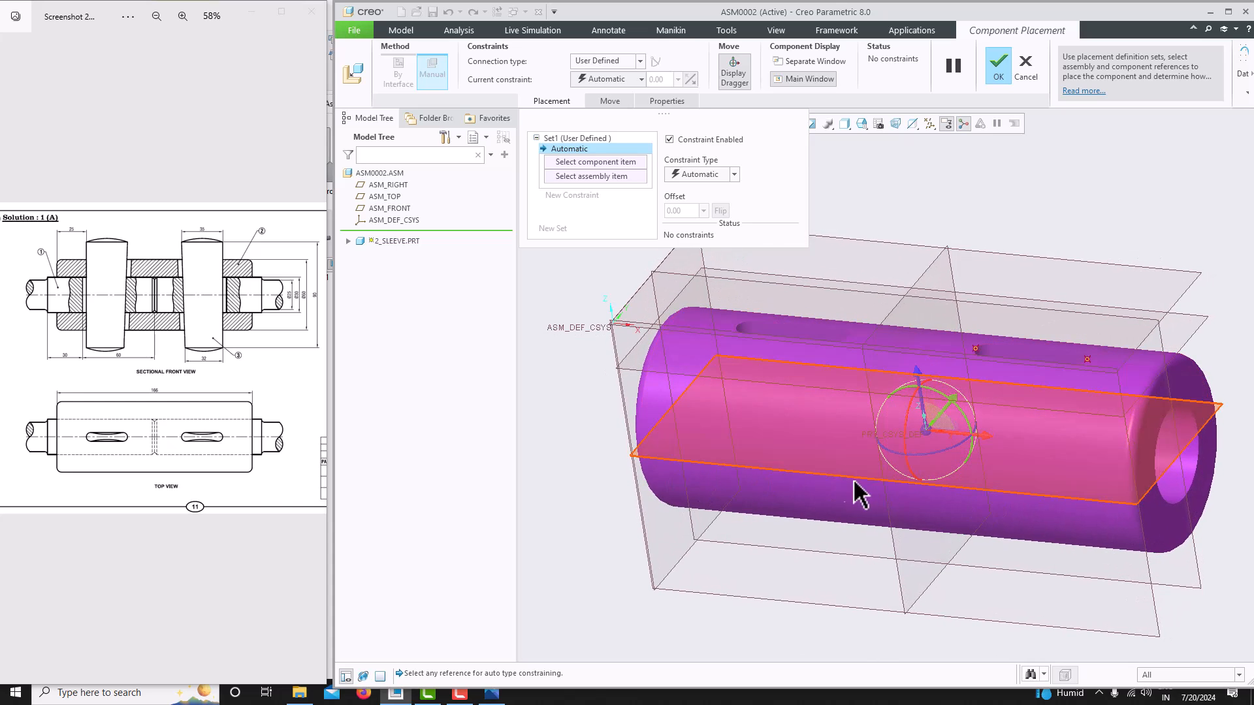
pyautogui.moveTo(926, 494); pyautogui.dragTo(944, 491, button='middle')
pyautogui.moveTo(987, 440); pyautogui.dragTo(952, 412)
pyautogui.moveTo(907, 459); pyautogui.dragTo(886, 444)
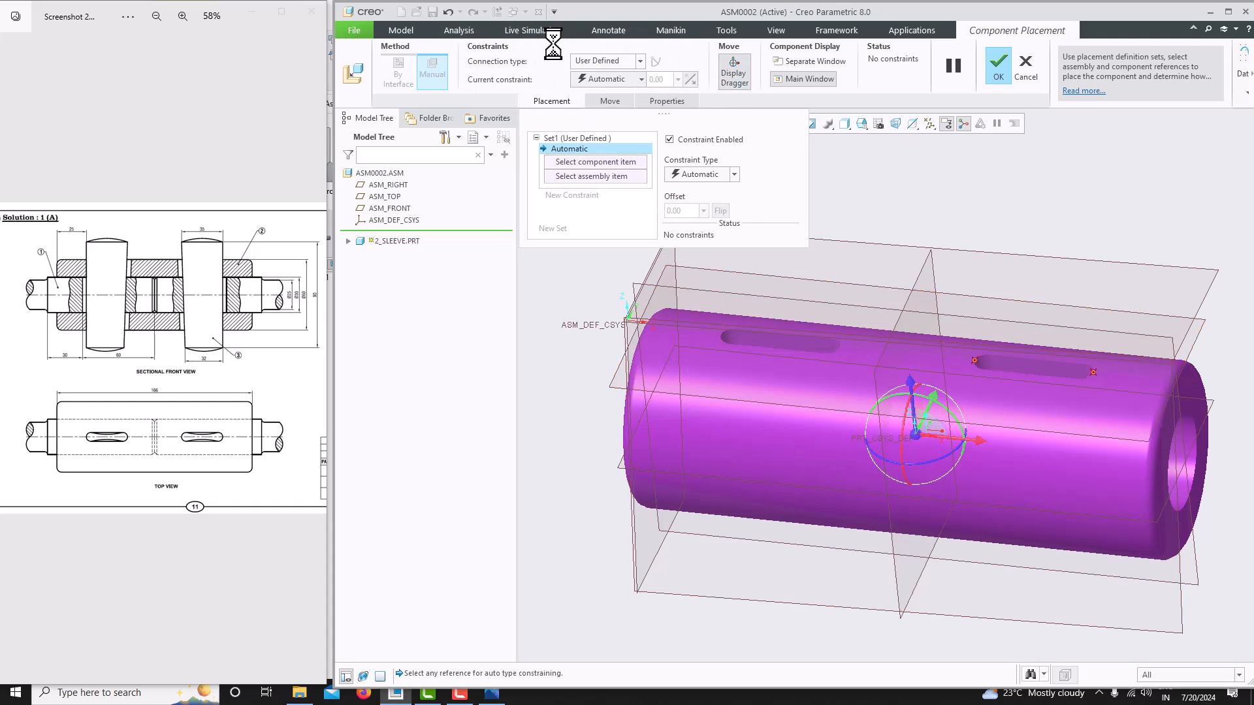
pyautogui.click(602, 62)
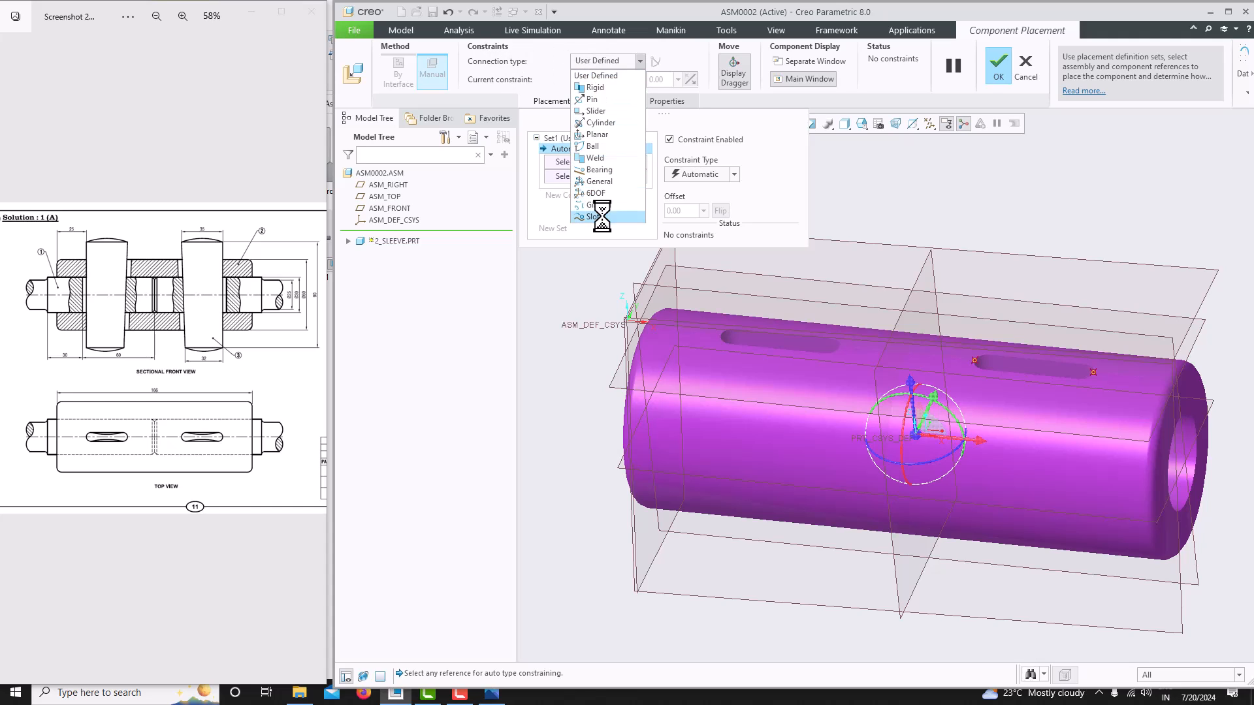
pyautogui.click(601, 45)
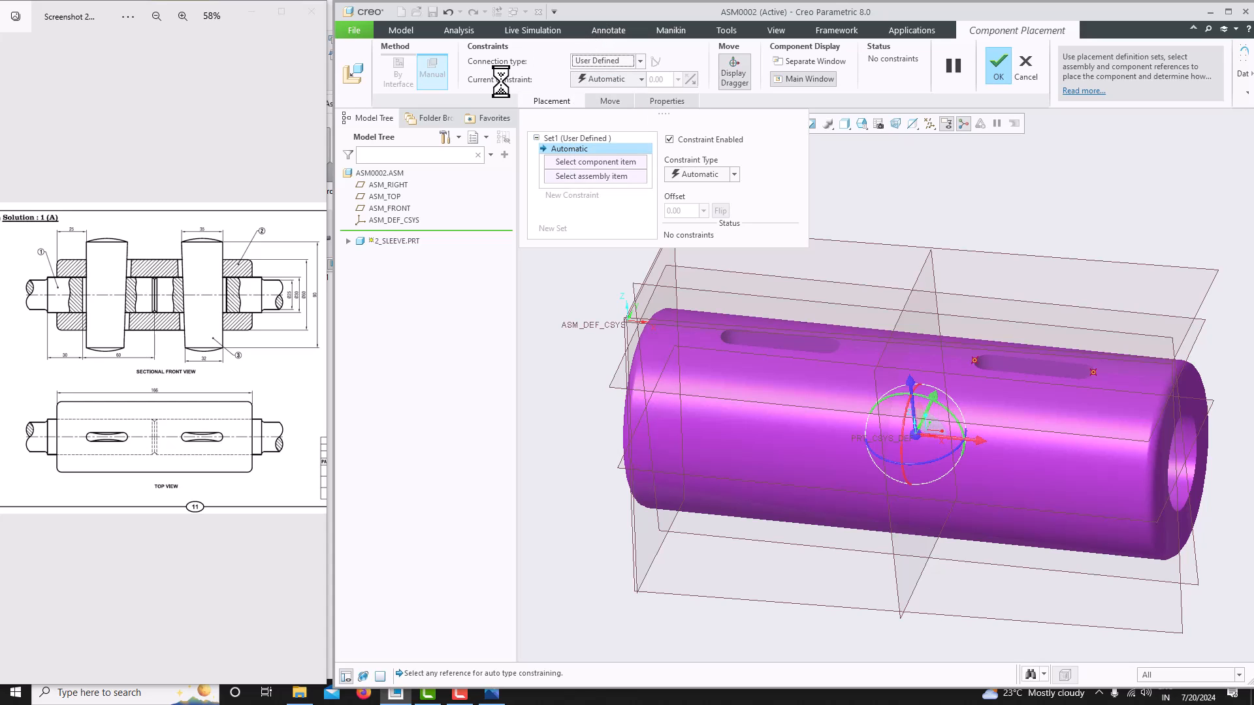
pyautogui.click(612, 78)
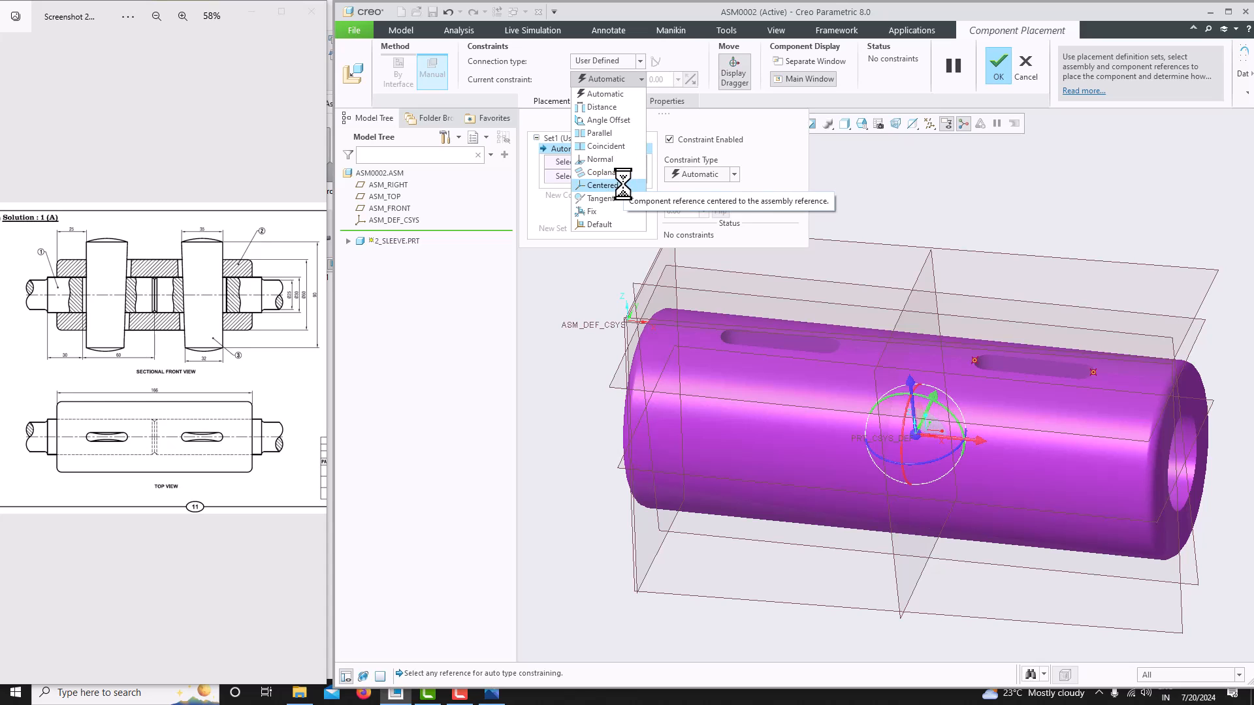
pyautogui.click(617, 224)
pyautogui.scroll(-3, 760, 415)
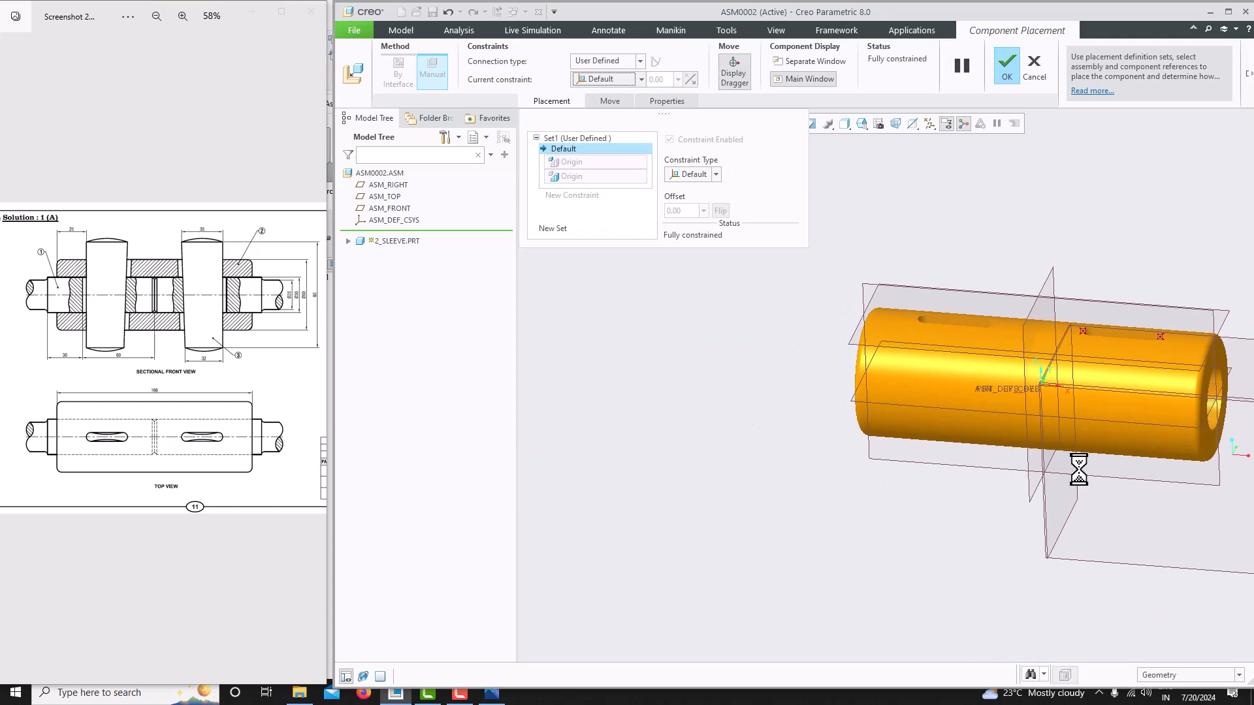
pyautogui.scroll(-2, 1067, 448)
pyautogui.scroll(1, 725, 428)
pyautogui.moveTo(779, 431)
pyautogui.mouseDown(button='middle')
pyautogui.moveTo(799, 433)
pyautogui.moveTo(779, 435)
pyautogui.mouseUp(button='middle')
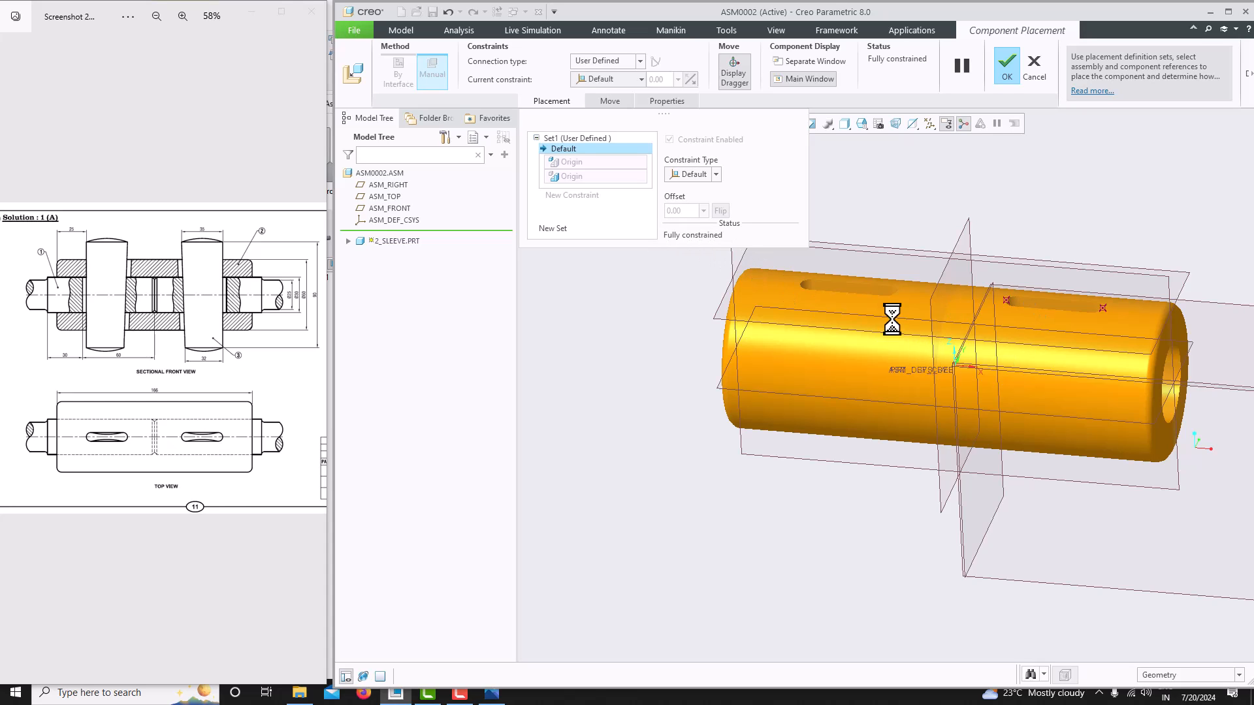
pyautogui.click(1007, 65)
# - Assemble the 1_rod_end.prt part into the assembly
pyautogui.moveTo(792, 386); pyautogui.dragTo(923, 420, button='middle')
pyautogui.scroll(-3, 924, 420)
pyautogui.moveTo(704, 458); pyautogui.dragTo(773, 493, button='middle')
pyautogui.scroll(3, 822, 422)
pyautogui.moveTo(822, 422)
pyautogui.mouseDown(button='middle')
pyautogui.moveTo(797, 431)
pyautogui.moveTo(812, 442)
pyautogui.mouseUp(button='middle')
pyautogui.moveTo(795, 330); pyautogui.dragTo(849, 346, button='middle')
pyautogui.scroll(1, 855, 318)
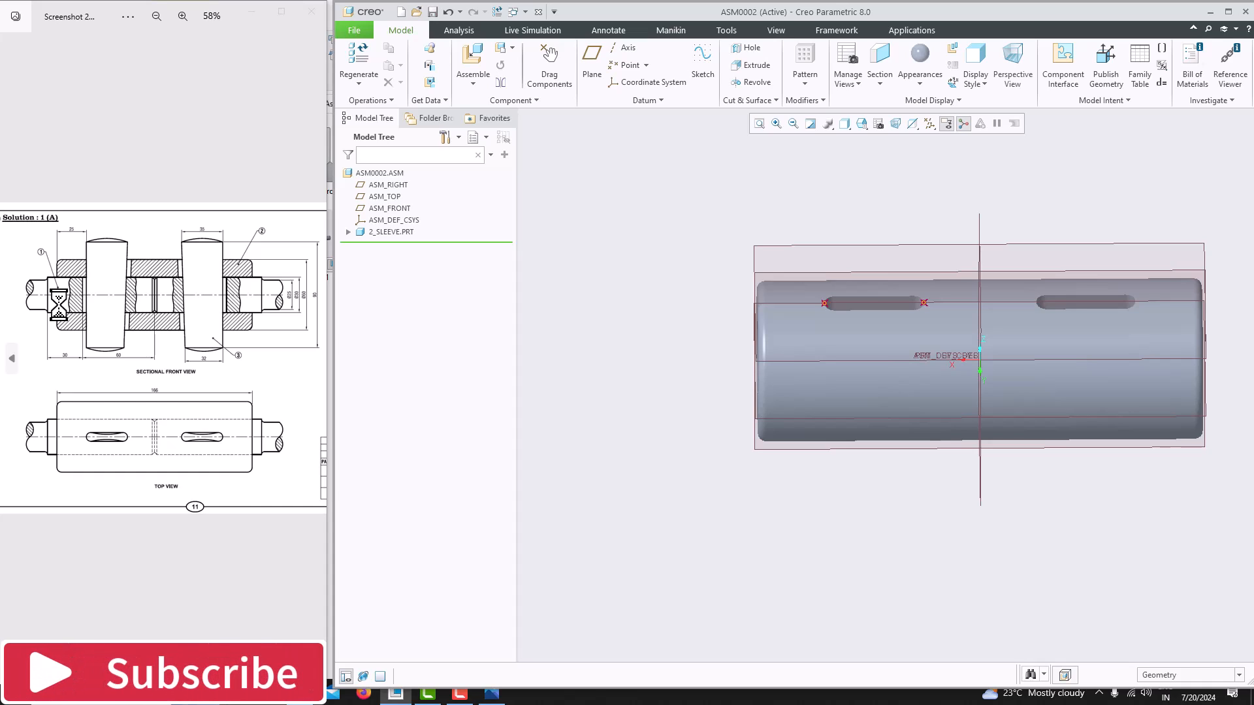
pyautogui.click(465, 79)
pyautogui.click(466, 96)
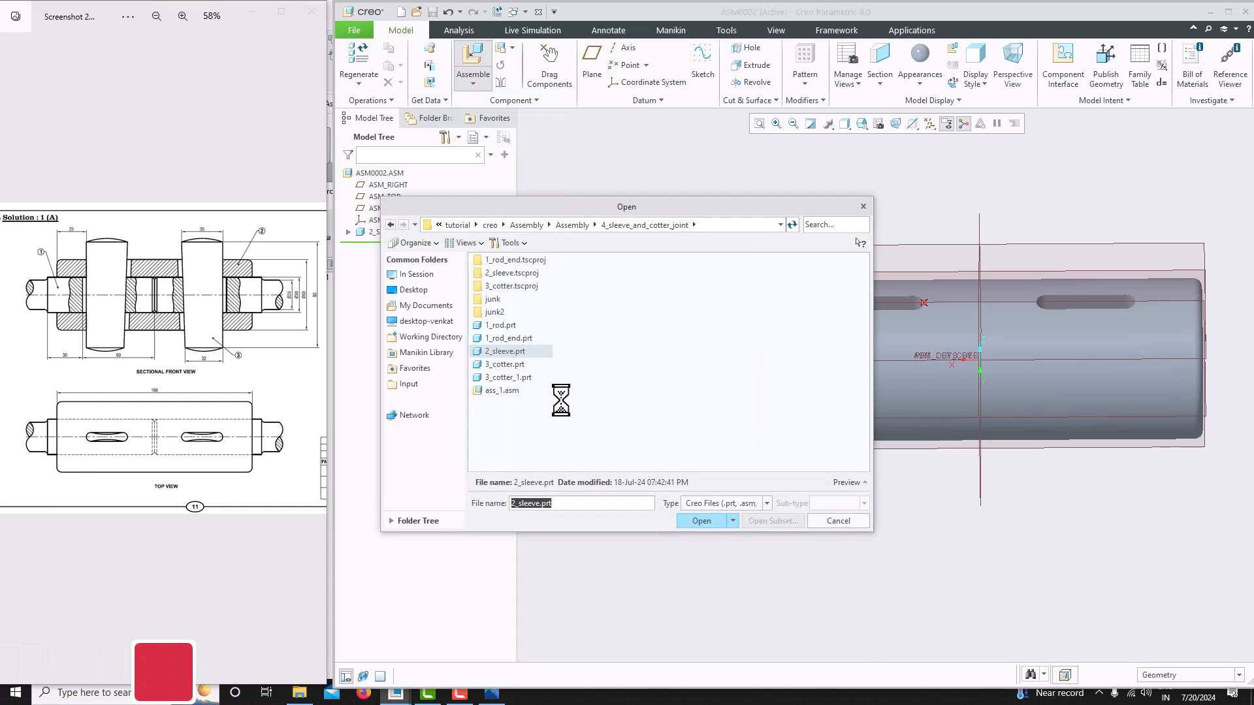
pyautogui.click(502, 338)
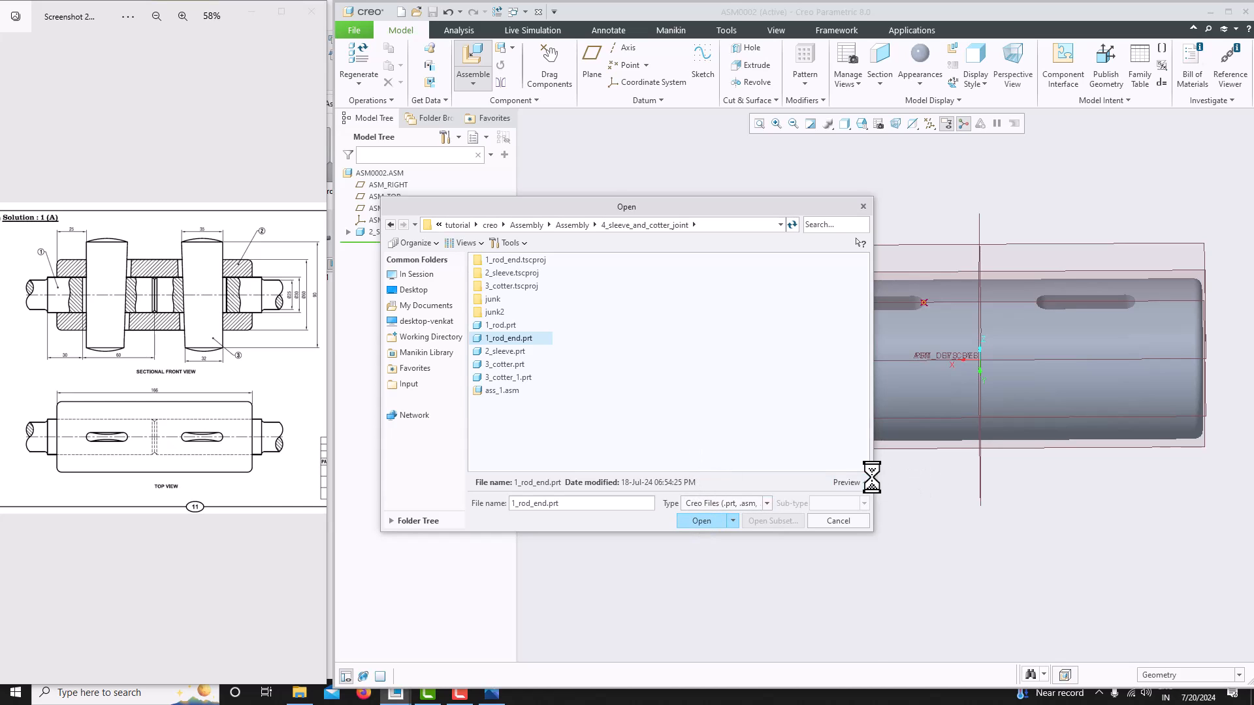
pyautogui.click(847, 482)
pyautogui.moveTo(686, 506)
pyautogui.mouseDown(button='middle')
pyautogui.moveTo(719, 499)
pyautogui.moveTo(664, 493)
pyautogui.moveTo(704, 508)
pyautogui.moveTo(672, 512)
pyautogui.moveTo(717, 512)
pyautogui.moveTo(680, 489)
pyautogui.moveTo(702, 493)
pyautogui.mouseUp(button='middle')
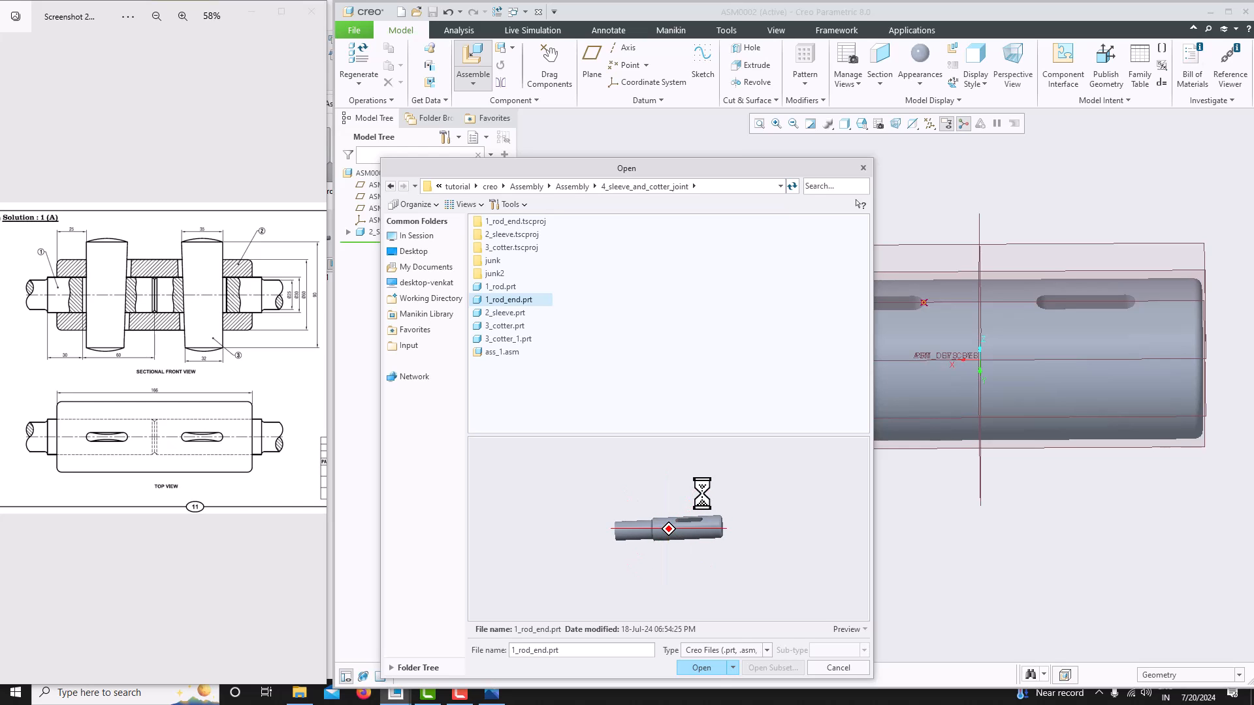
pyautogui.click(699, 667)
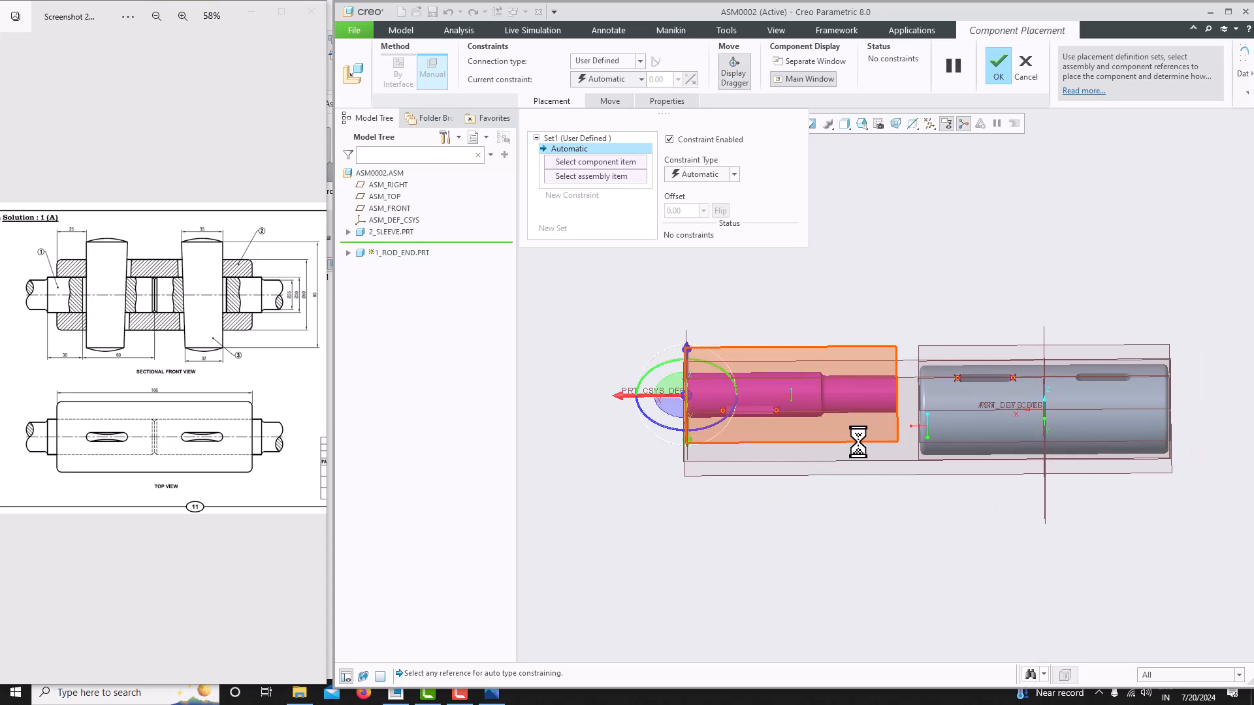
# - Constrain the rod end's axis coincident with the sleeve's axis
pyautogui.scroll(-2, 774, 435)
pyautogui.scroll(2, 777, 436)
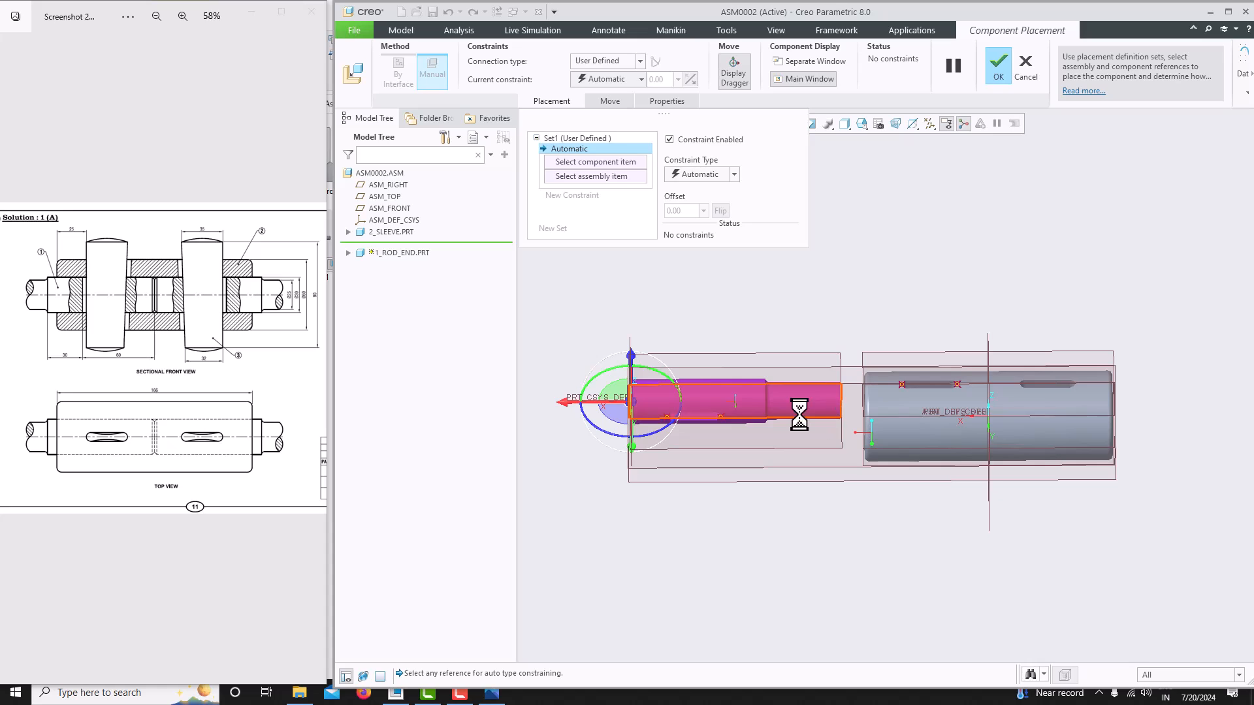
pyautogui.moveTo(591, 405); pyautogui.dragTo(1058, 426)
pyautogui.scroll(-2, 650, 423)
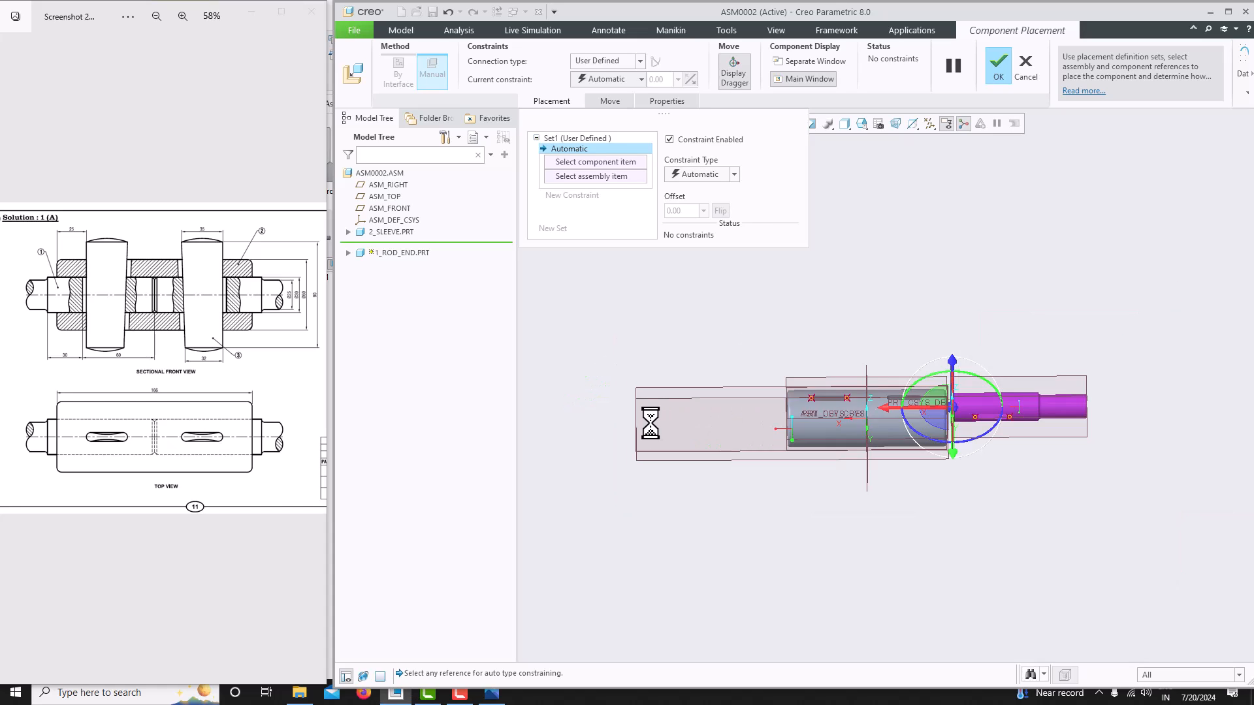
pyautogui.scroll(2, 1024, 428)
pyautogui.moveTo(866, 401); pyautogui.dragTo(947, 397)
pyautogui.scroll(2, 853, 418)
pyautogui.scroll(-3, 677, 400)
pyautogui.scroll(2, 892, 406)
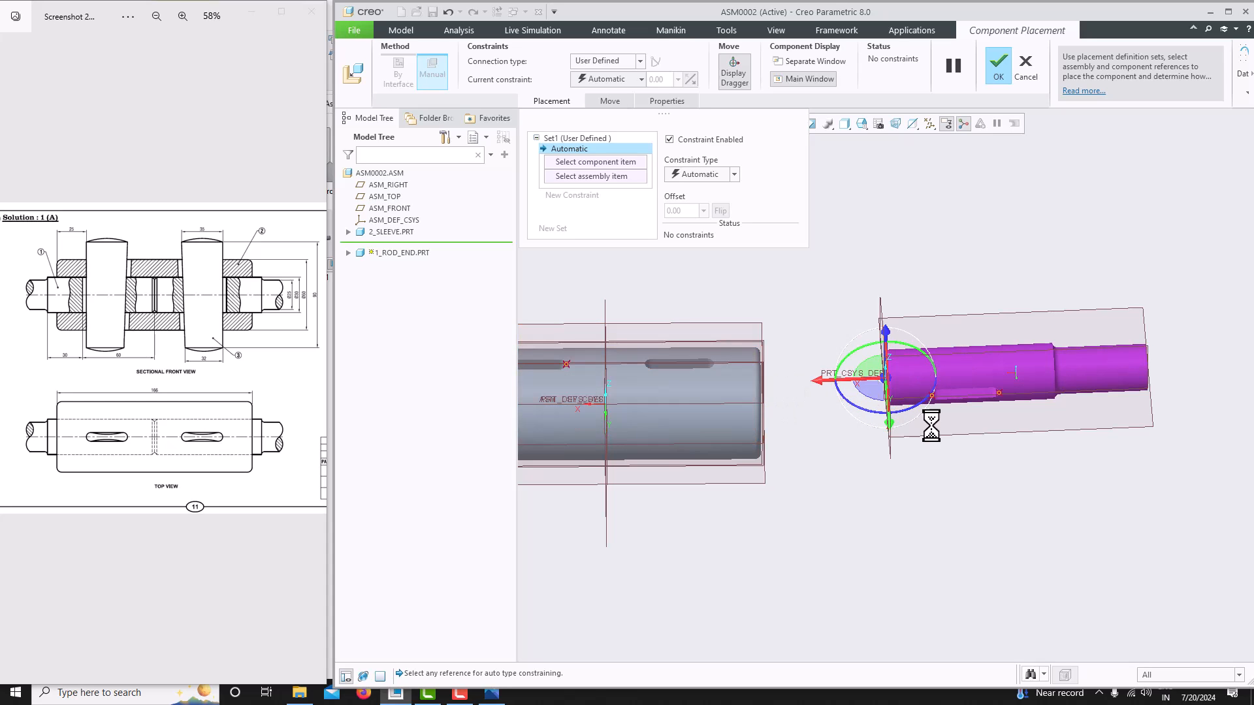
pyautogui.moveTo(893, 431); pyautogui.dragTo(884, 445, button='middle')
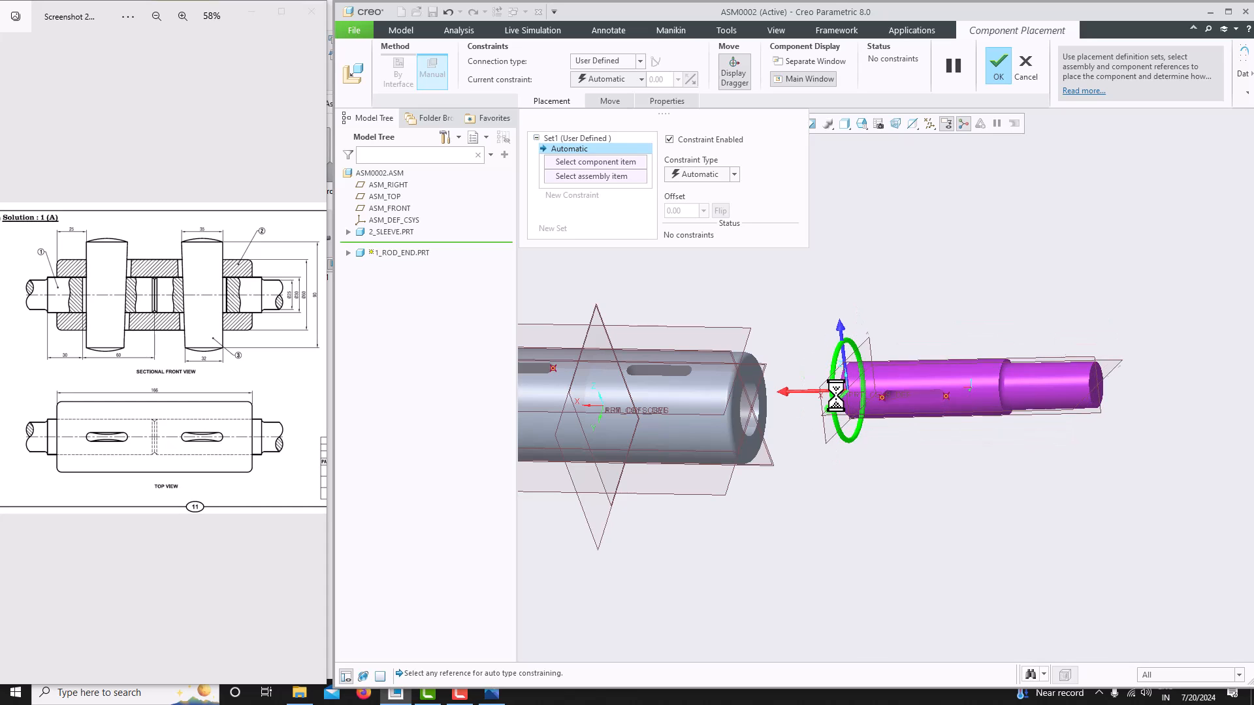
pyautogui.moveTo(849, 369); pyautogui.dragTo(844, 385)
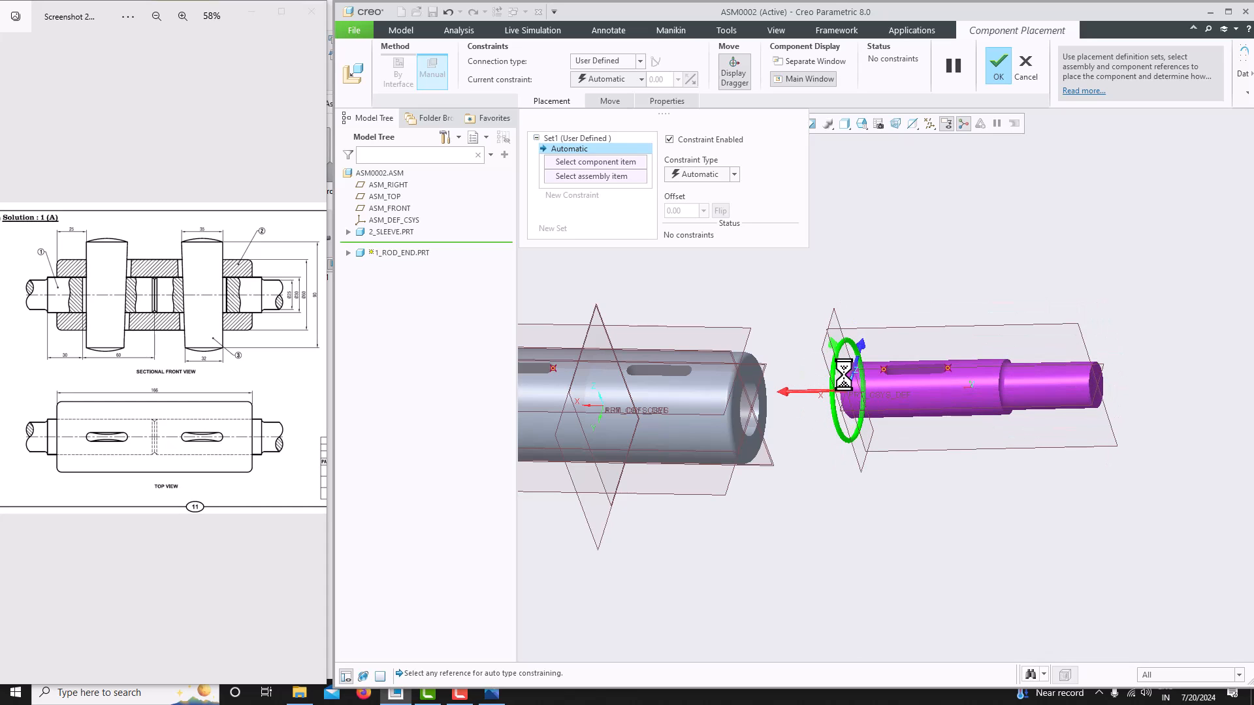
pyautogui.moveTo(844, 375); pyautogui.dragTo(946, 405, button='middle')
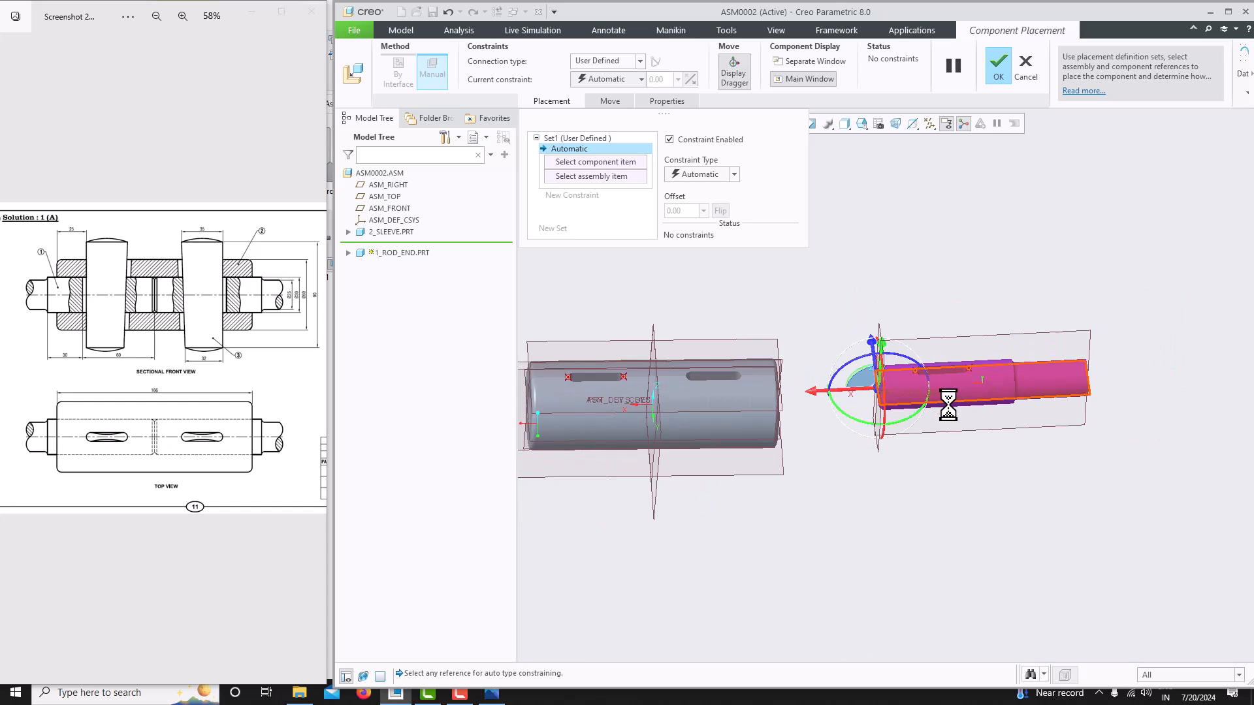
pyautogui.scroll(3, 951, 405)
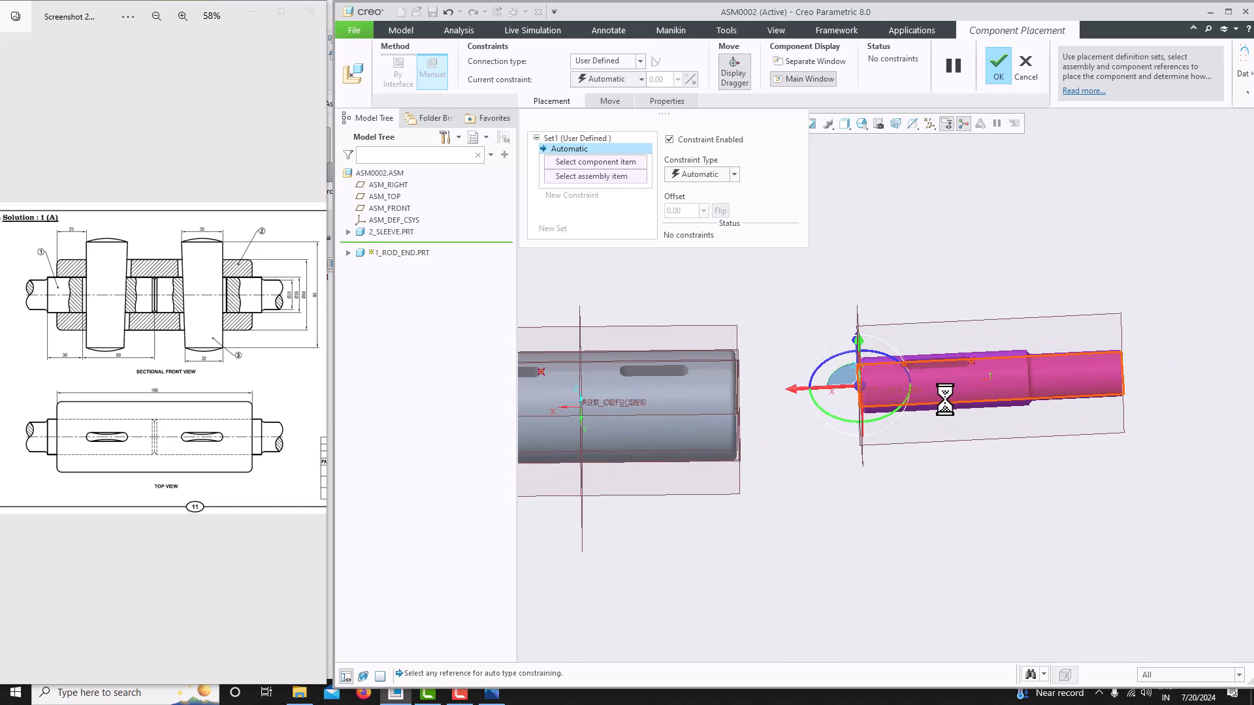
pyautogui.moveTo(945, 399); pyautogui.dragTo(911, 471, button='middle')
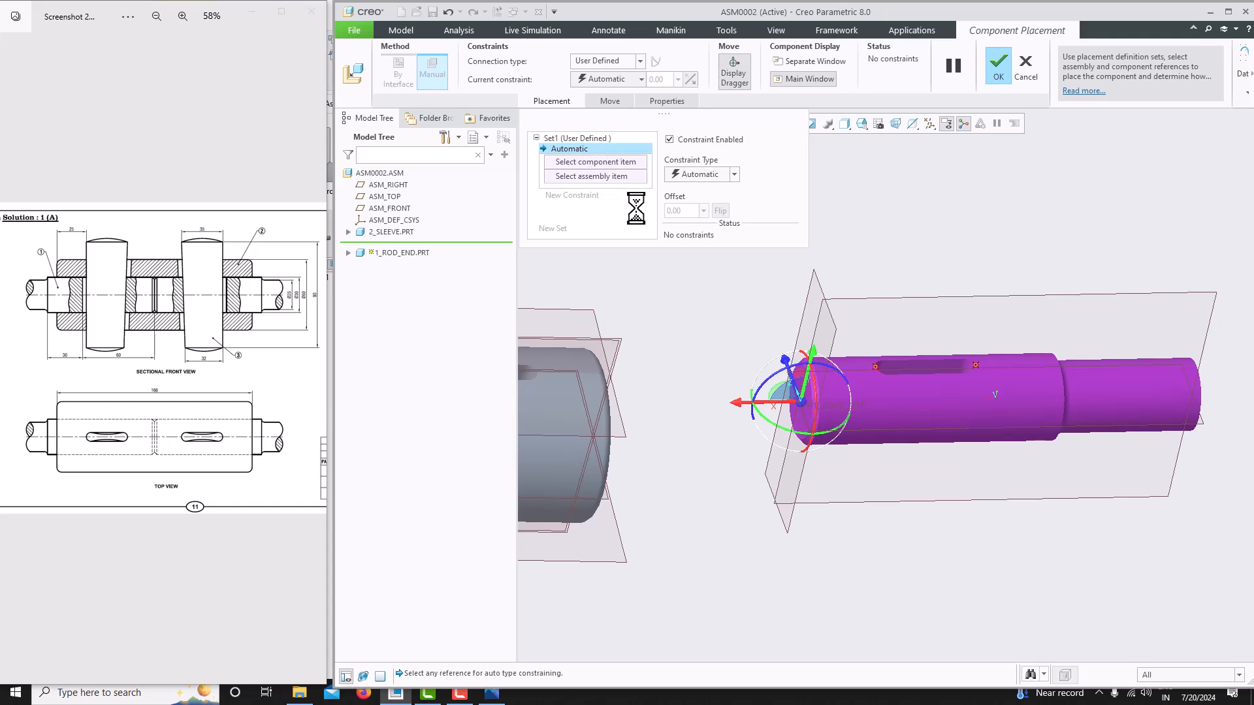
pyautogui.moveTo(950, 479); pyautogui.dragTo(918, 471, button='middle')
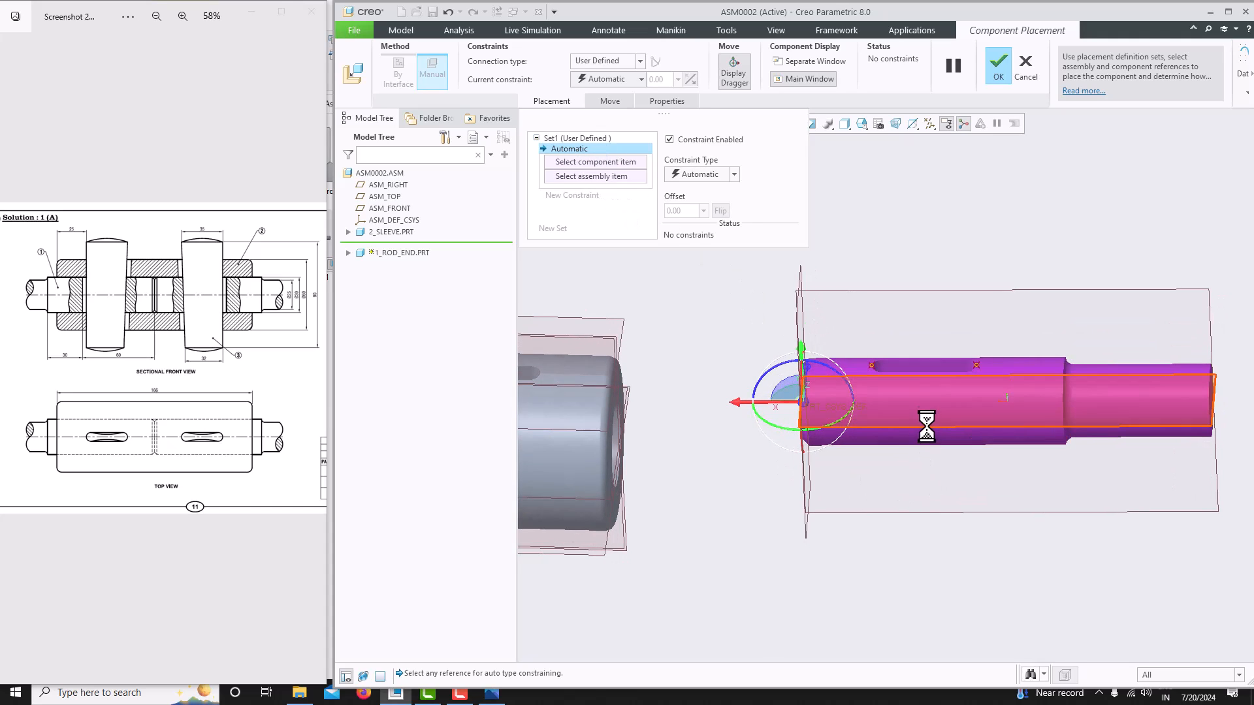
pyautogui.scroll(-3, 921, 415)
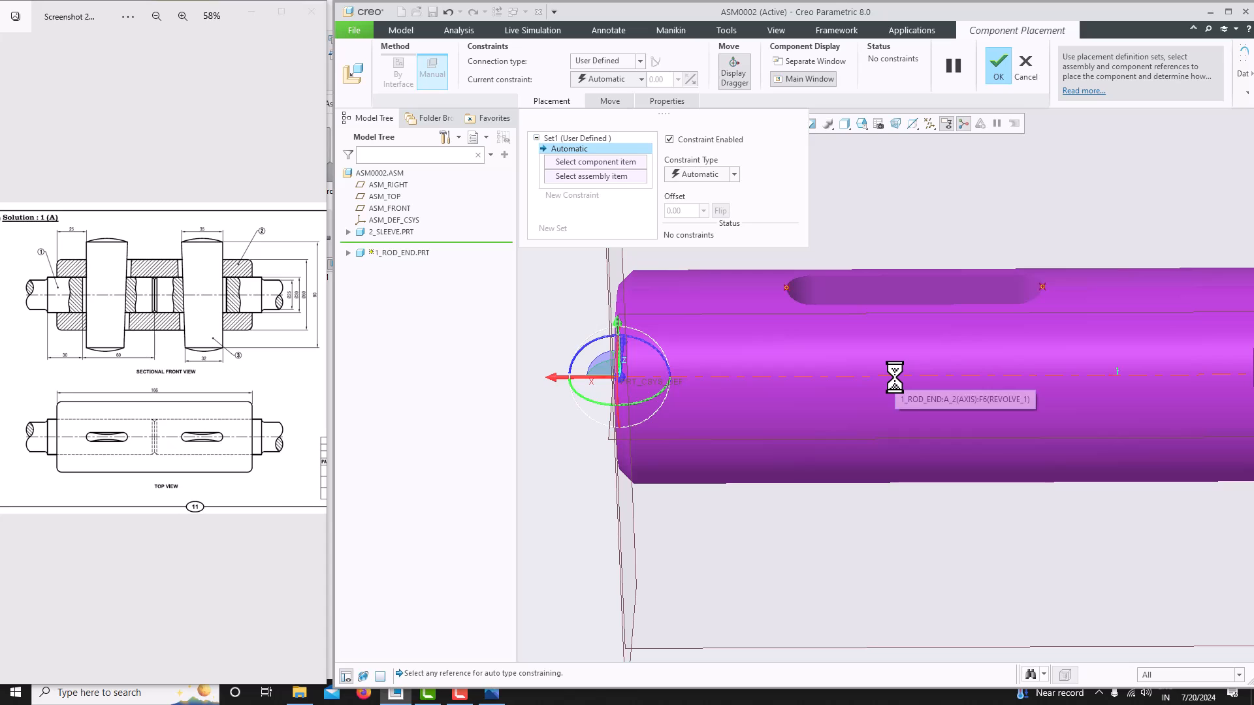
pyautogui.click(894, 377)
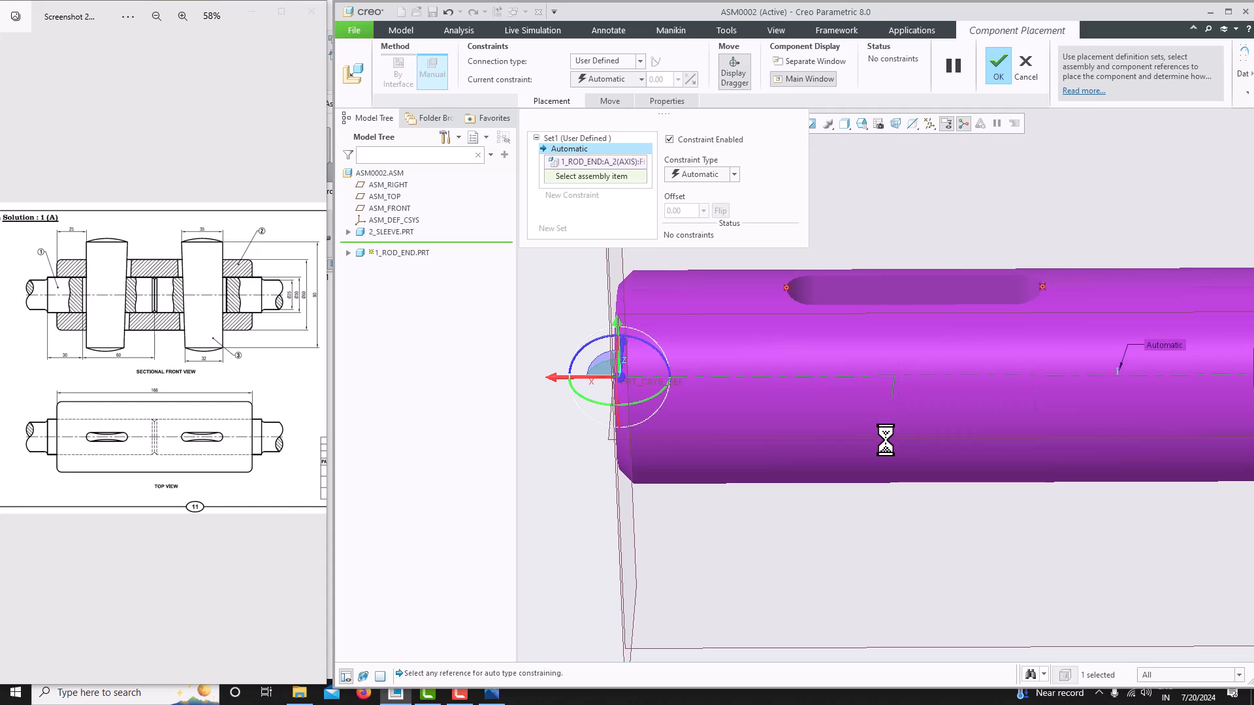
pyautogui.scroll(5, 884, 441)
pyautogui.moveTo(868, 434); pyautogui.dragTo(708, 477, button='middle')
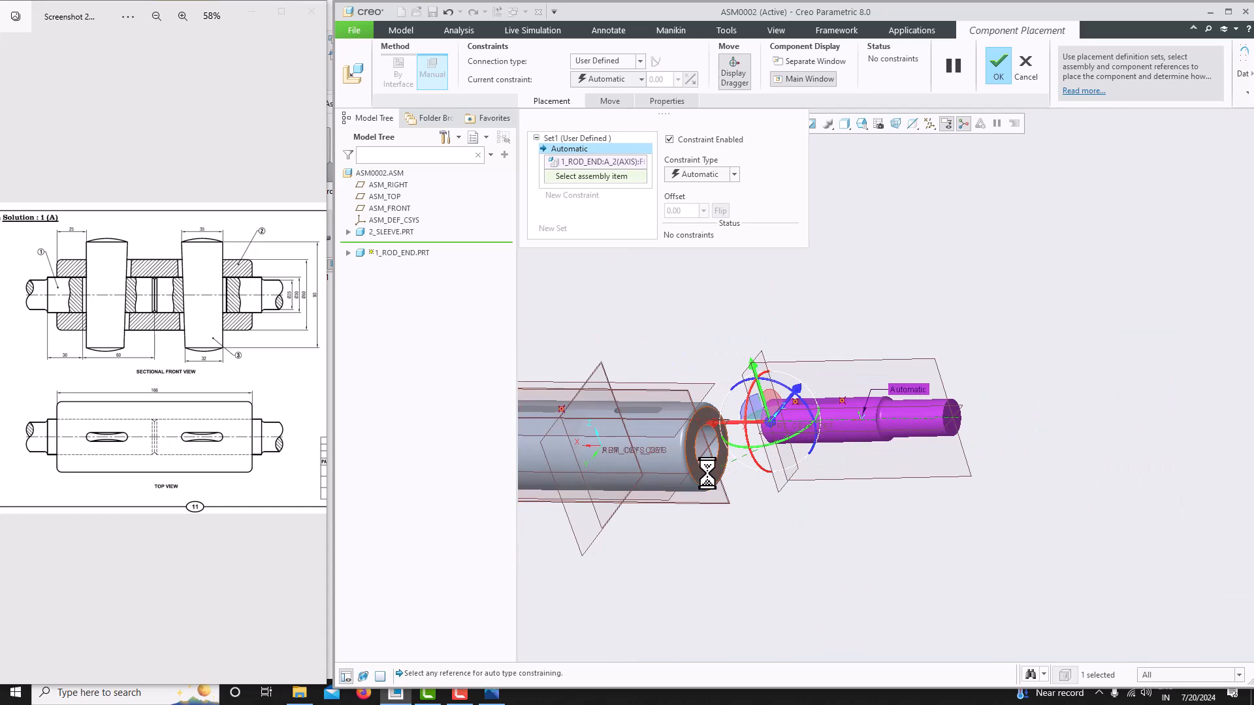
pyautogui.scroll(-5, 677, 463)
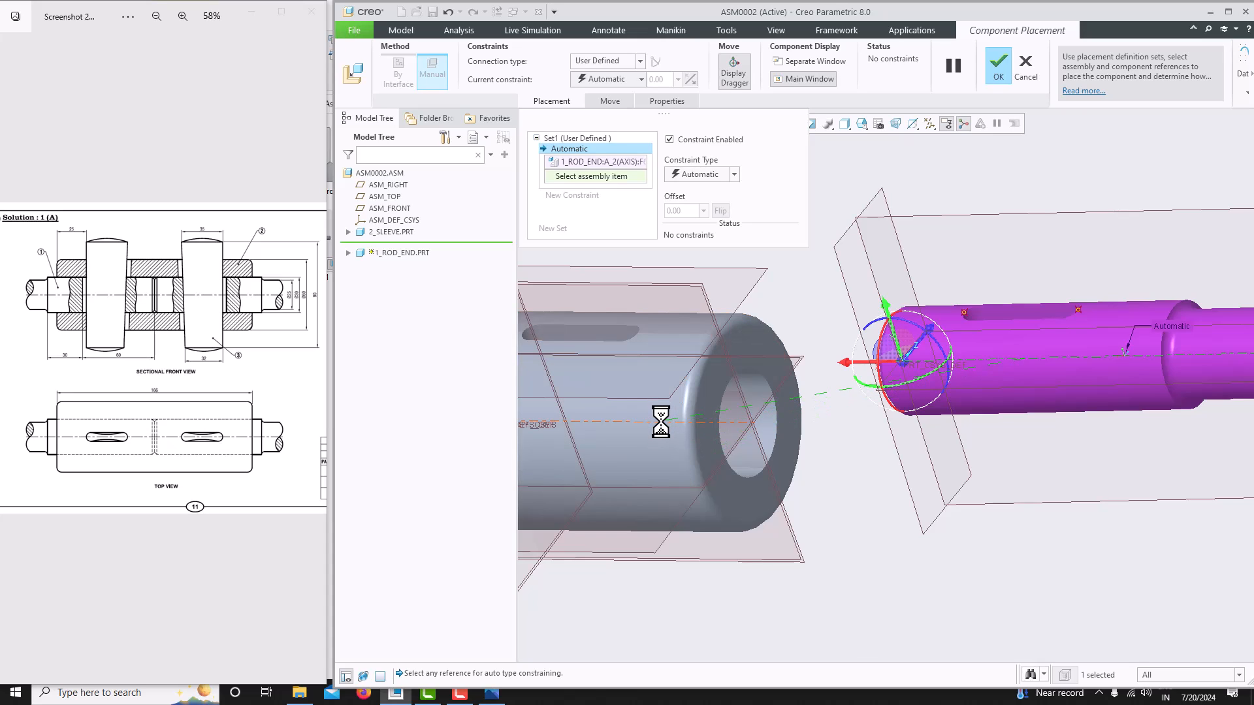
pyautogui.click(661, 422)
pyautogui.scroll(4, 661, 423)
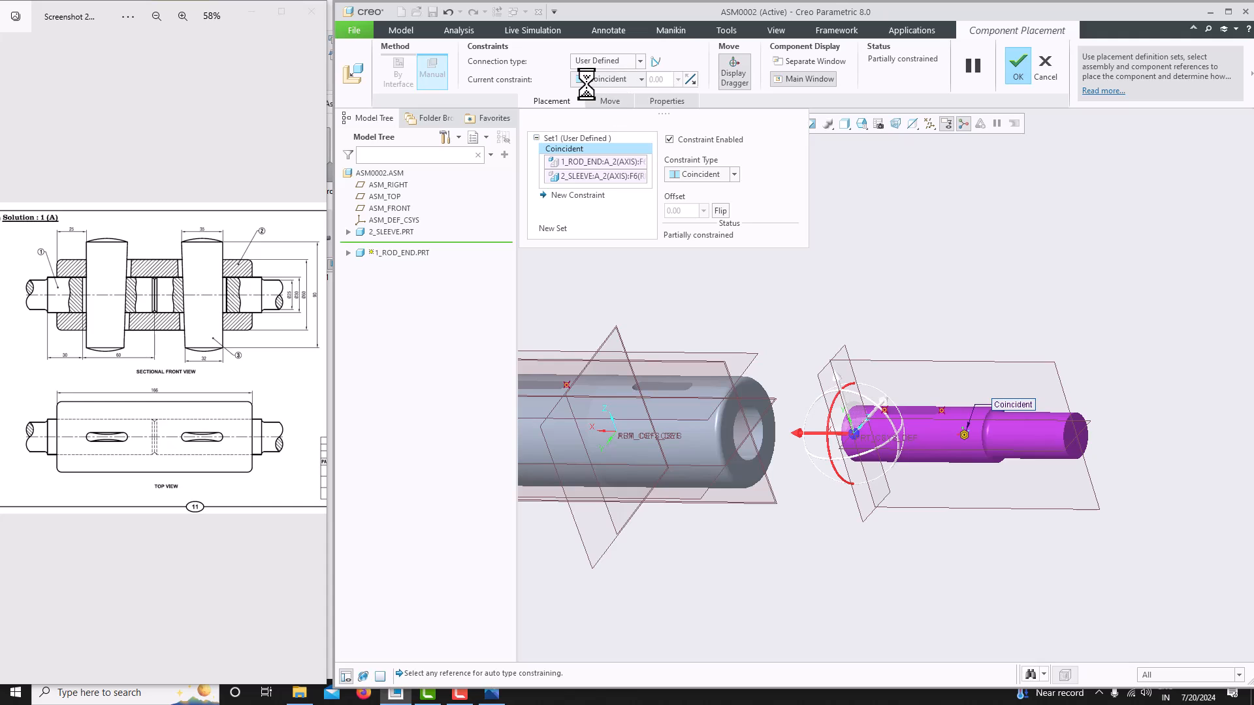
pyautogui.click(701, 175)
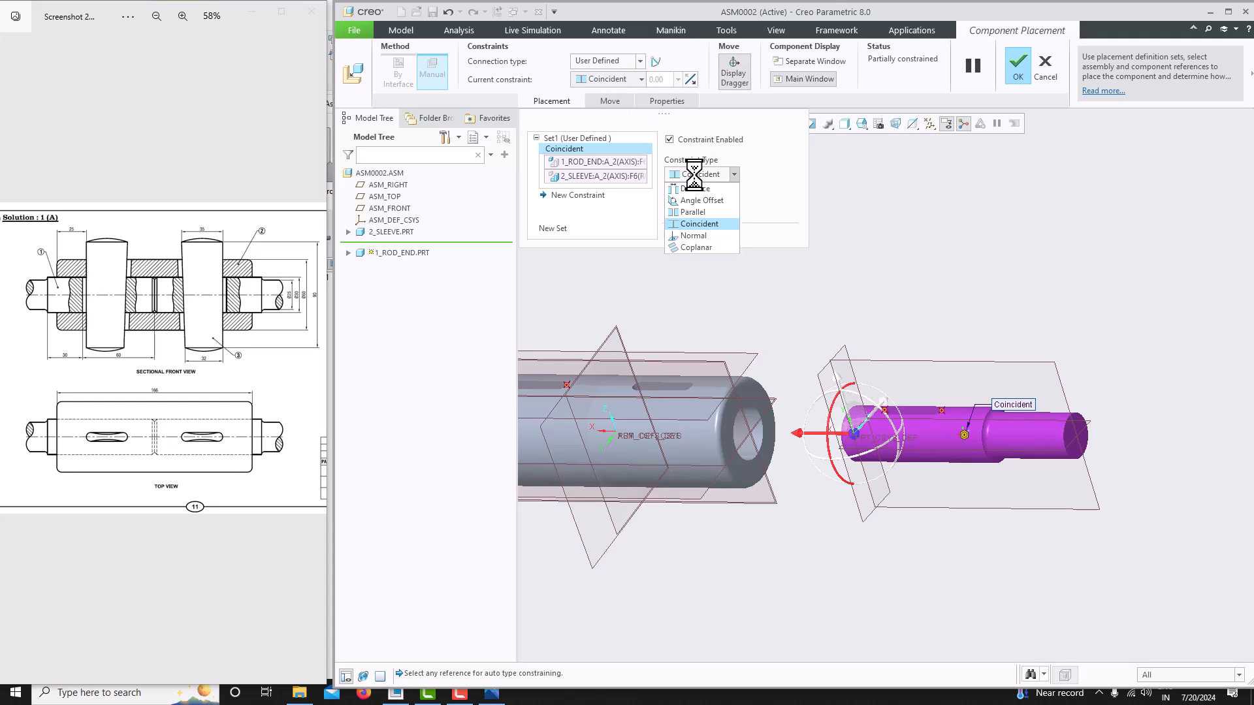
pyautogui.click(697, 222)
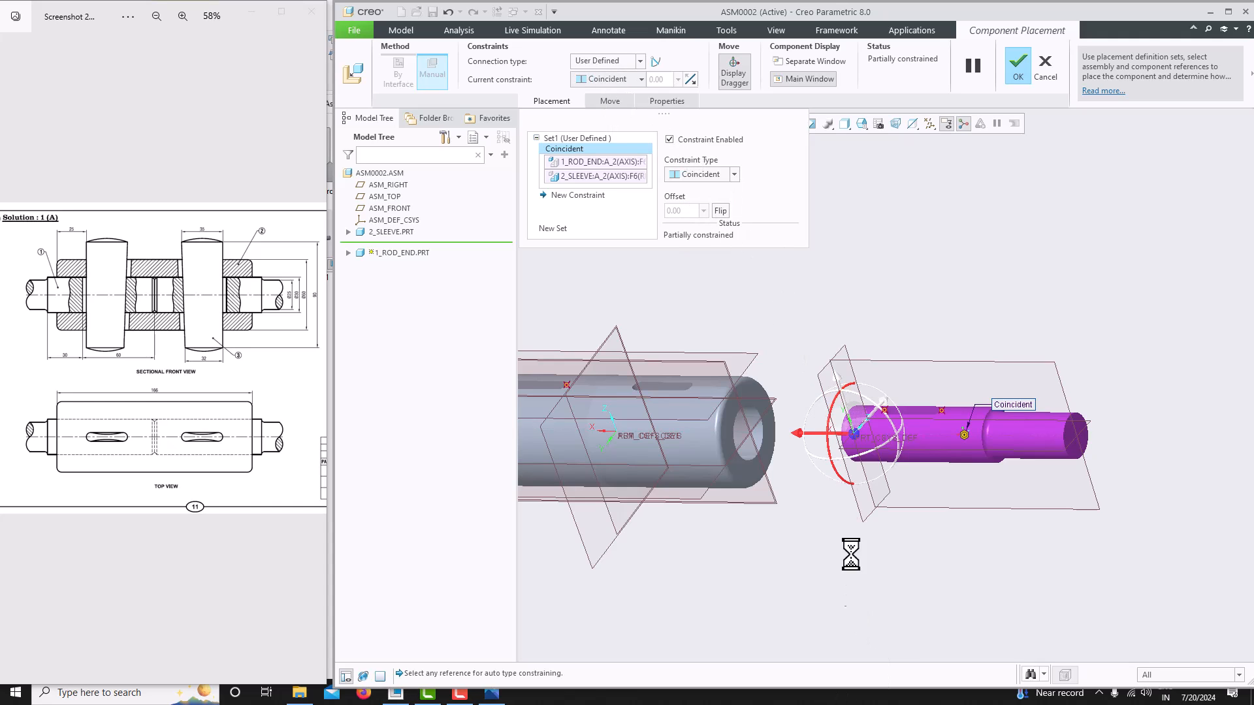
# - Constrain the rod end's RIGHT datum plane coincident with the assembly's ASM_RIGHT plane
pyautogui.scroll(3, 975, 493)
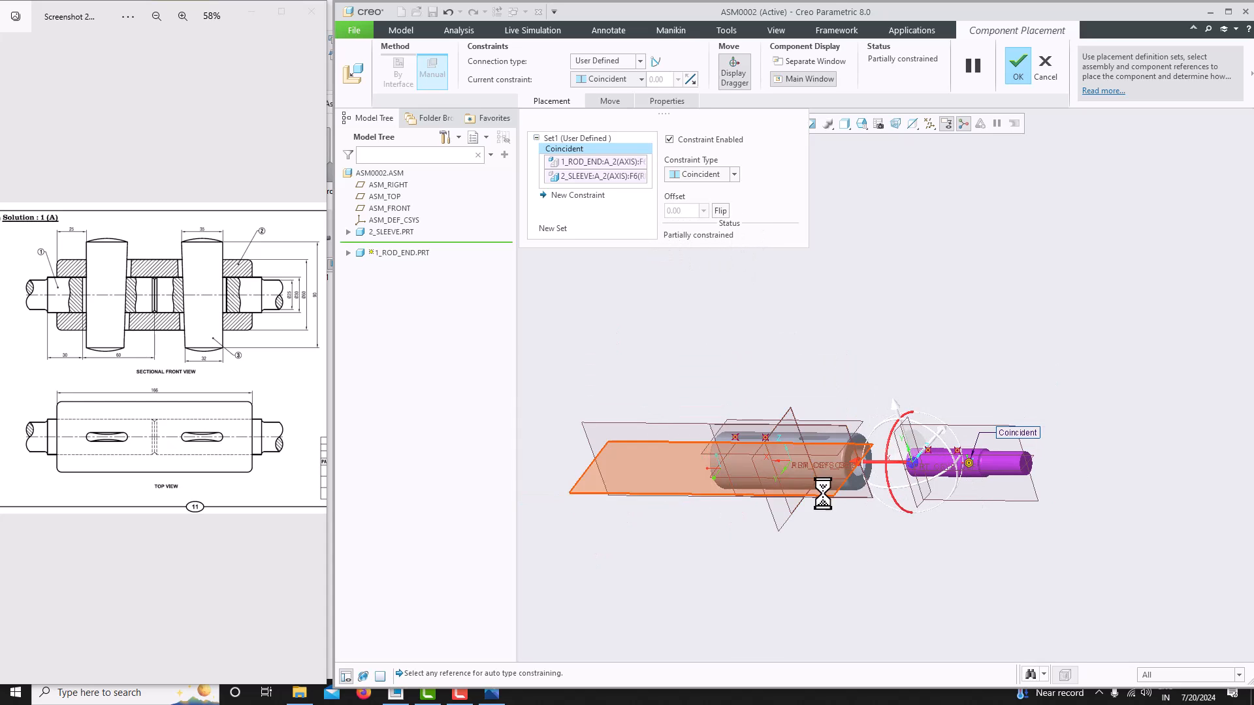
pyautogui.scroll(-3, 954, 498)
pyautogui.scroll(-2, 958, 437)
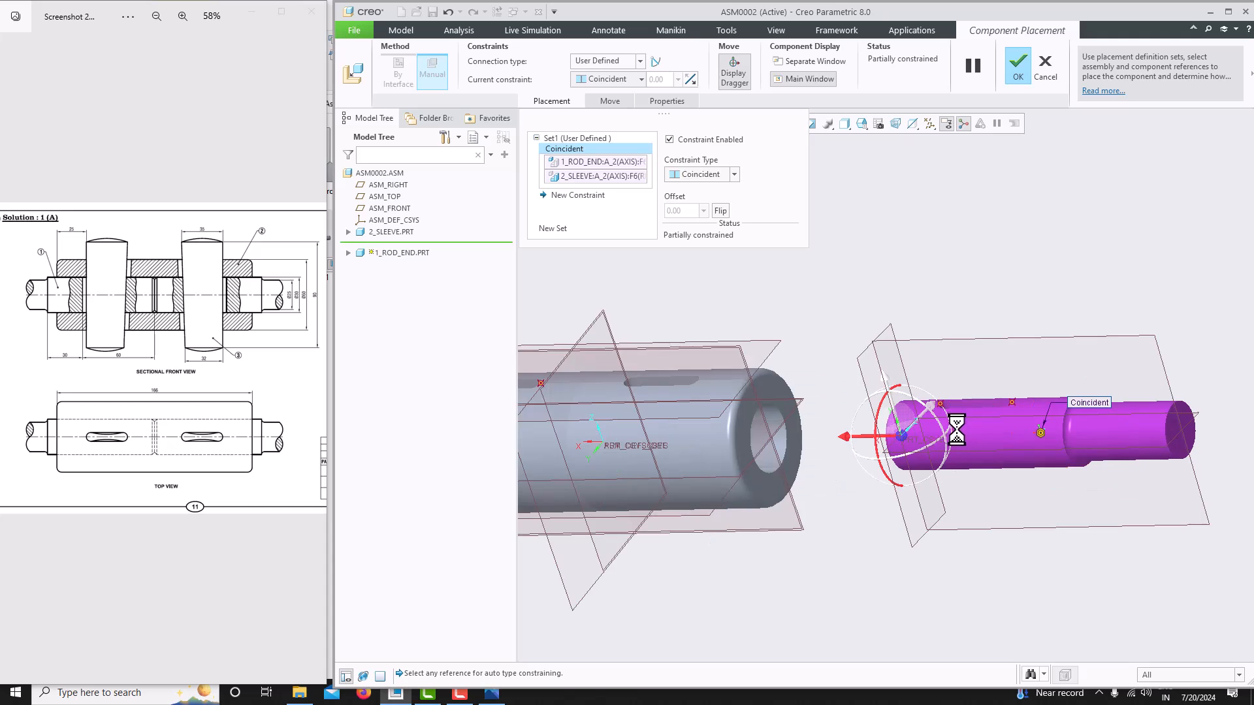
pyautogui.scroll(-3, 931, 416)
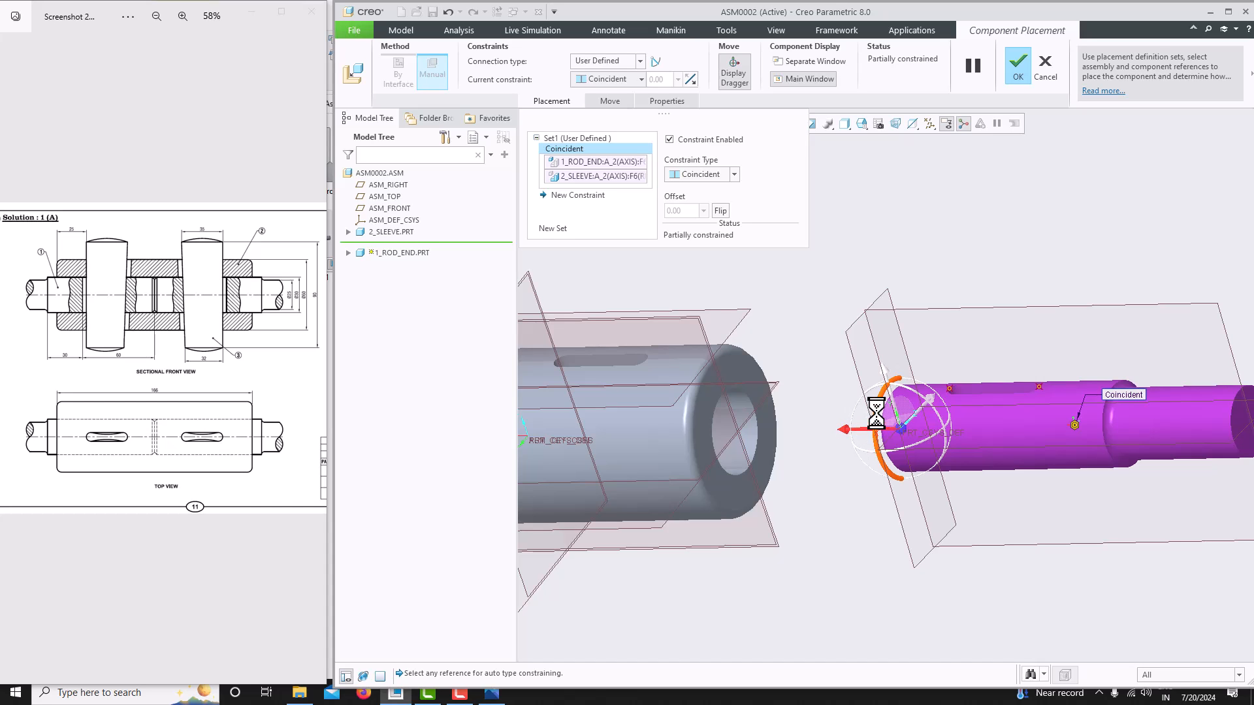
pyautogui.moveTo(863, 434); pyautogui.dragTo(918, 444, button='middle')
pyautogui.scroll(3, 915, 453)
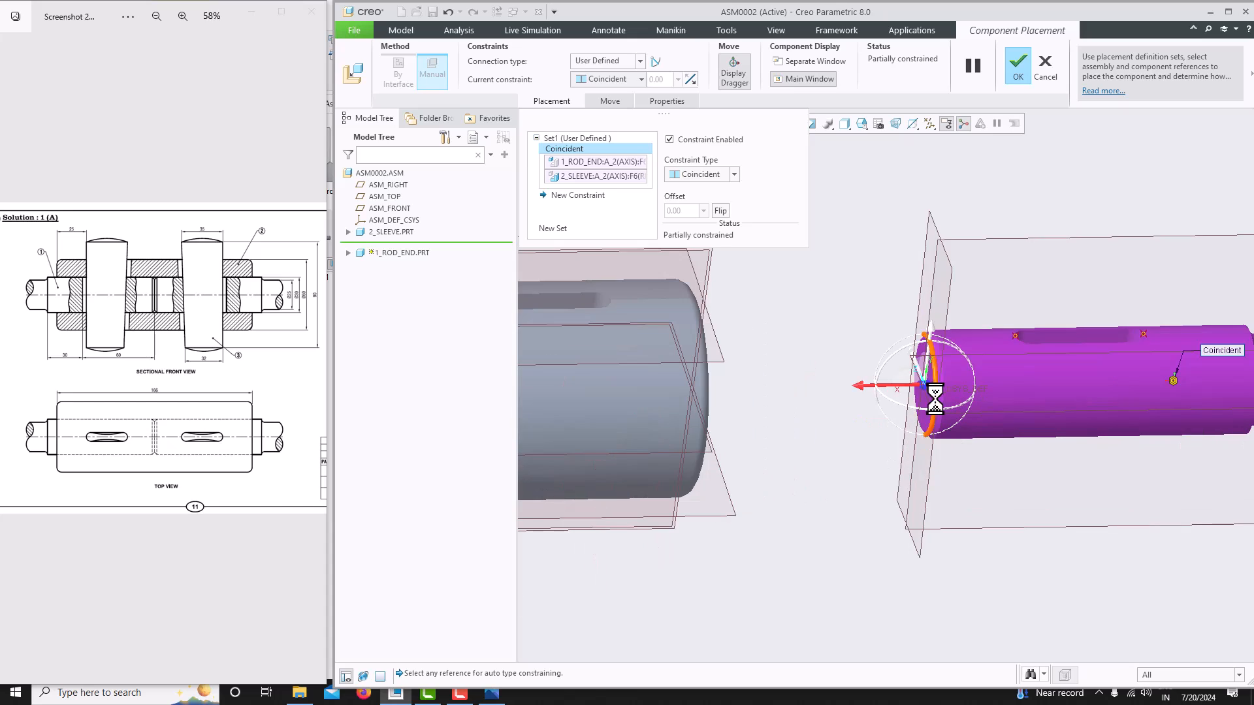
pyautogui.click(948, 323)
pyautogui.scroll(-3, 882, 509)
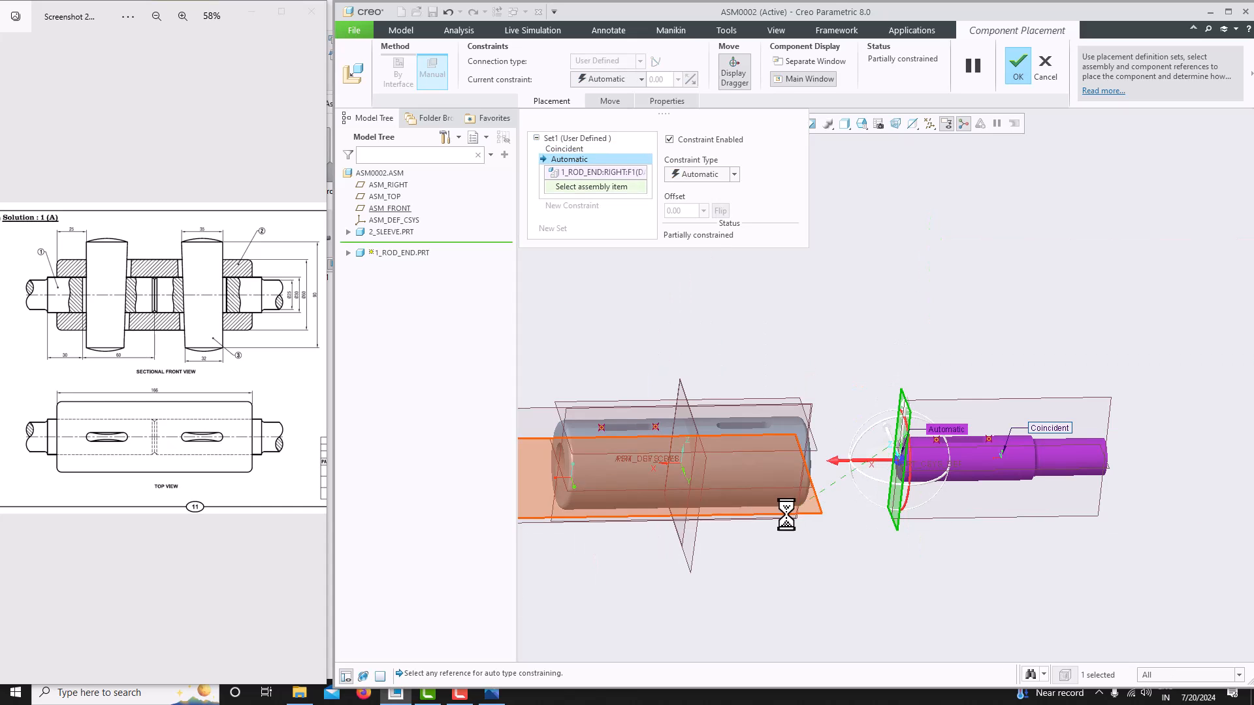
pyautogui.click(706, 478)
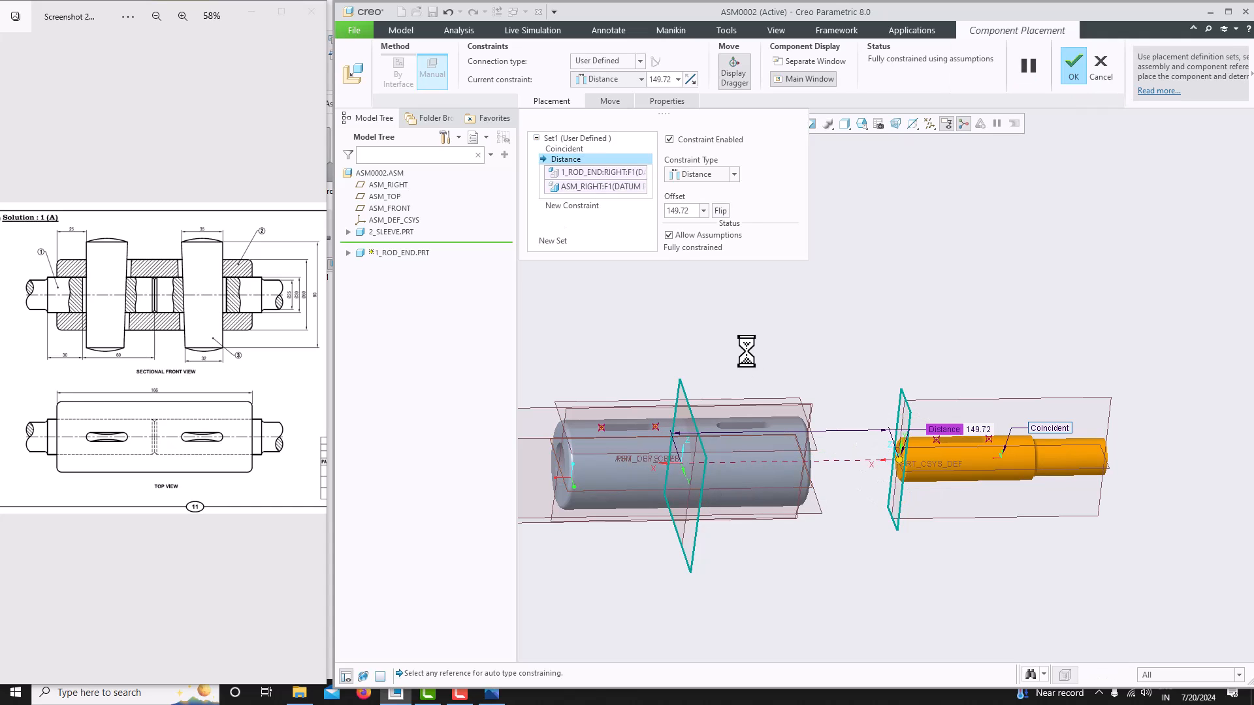
pyautogui.click(693, 176)
pyautogui.click(699, 224)
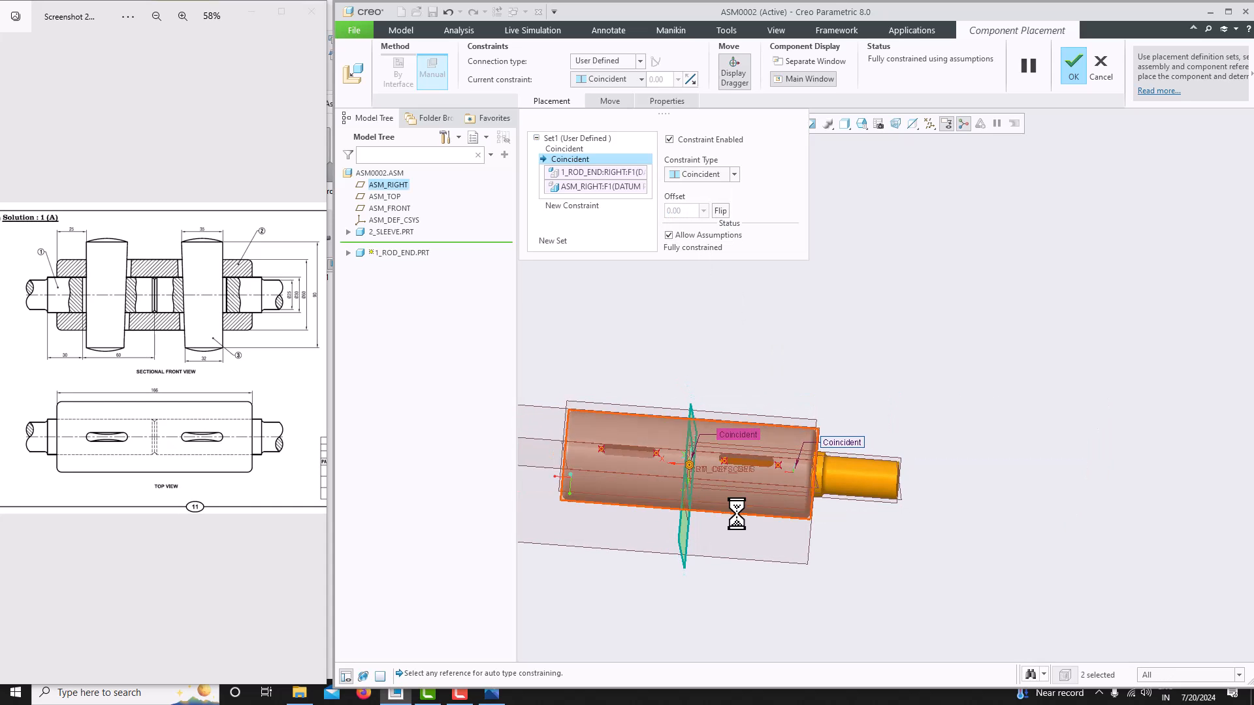
# - Try switching that plane constraint to the rod end's FRONT plane, then delete the plane constraint
pyautogui.scroll(3, 722, 473)
pyautogui.moveTo(721, 474); pyautogui.dragTo(795, 493, button='middle')
pyautogui.moveTo(928, 382)
pyautogui.mouseDown(button='middle')
pyautogui.moveTo(923, 401)
pyautogui.moveTo(938, 397)
pyautogui.mouseUp(button='middle')
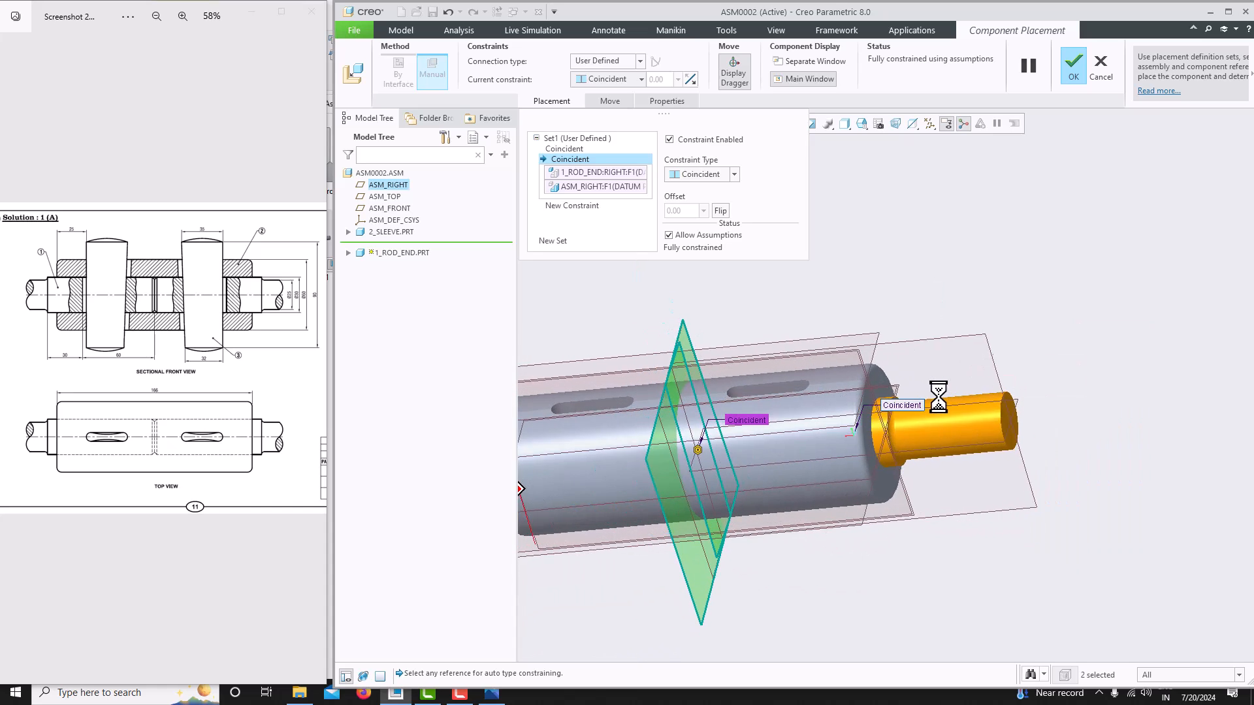
pyautogui.click(968, 345)
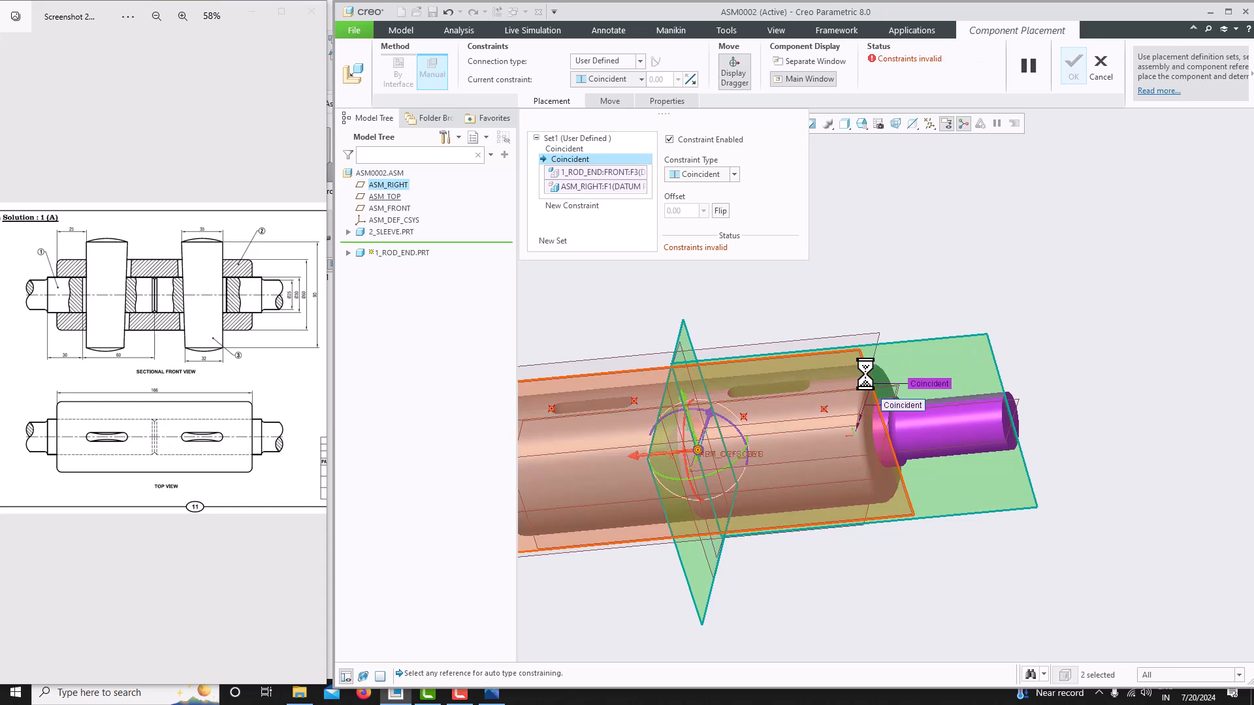
pyautogui.scroll(-5, 880, 374)
pyautogui.moveTo(876, 370); pyautogui.dragTo(799, 428, button='middle')
pyautogui.scroll(-4, 799, 428)
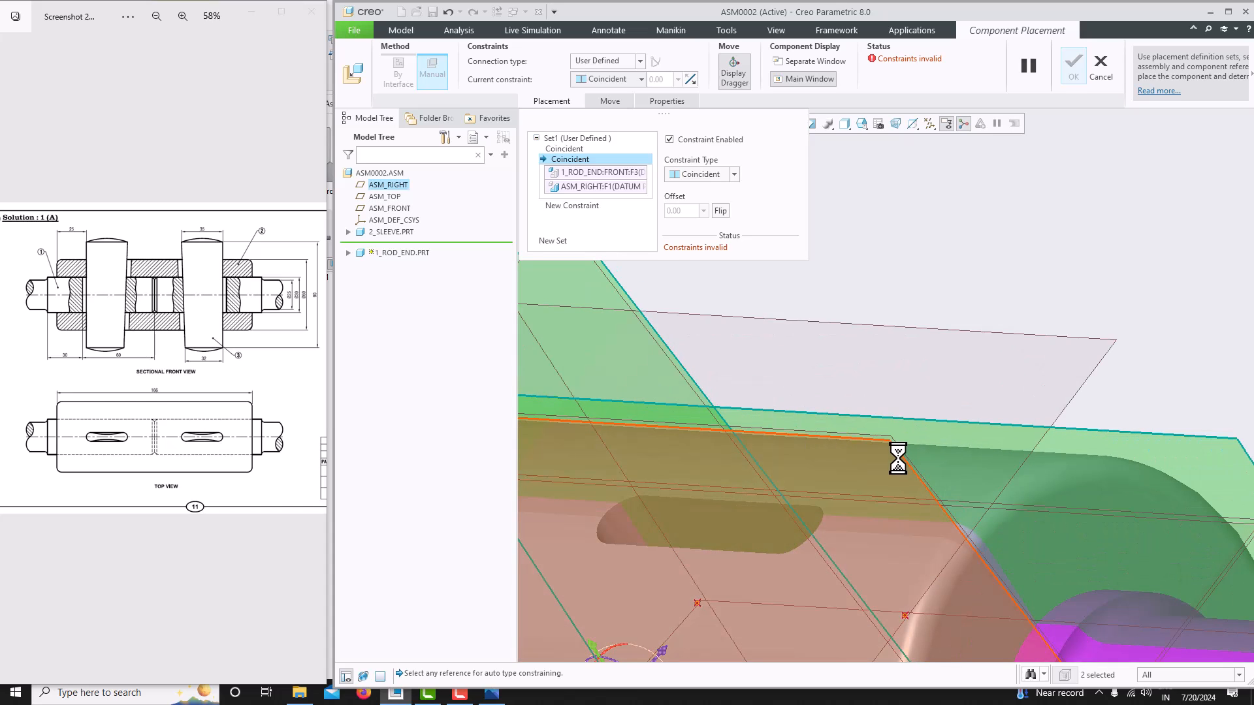
pyautogui.click(898, 458)
pyautogui.scroll(5, 834, 433)
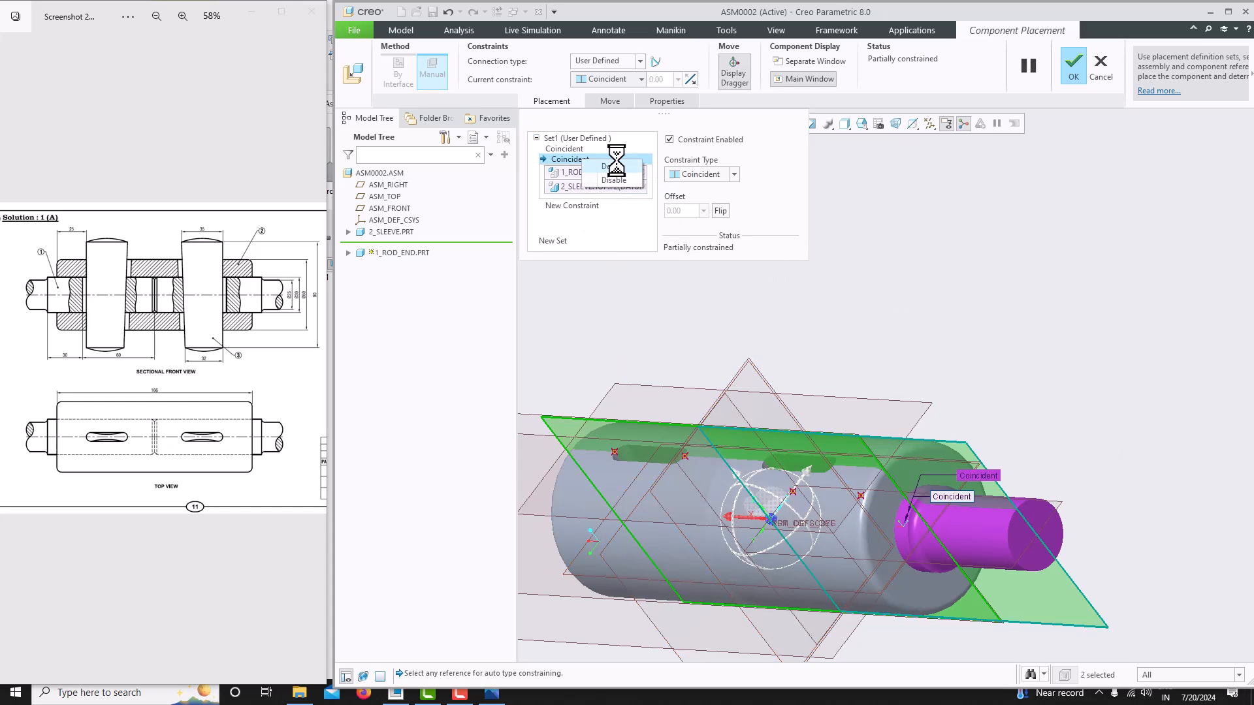
pyautogui.click(611, 166)
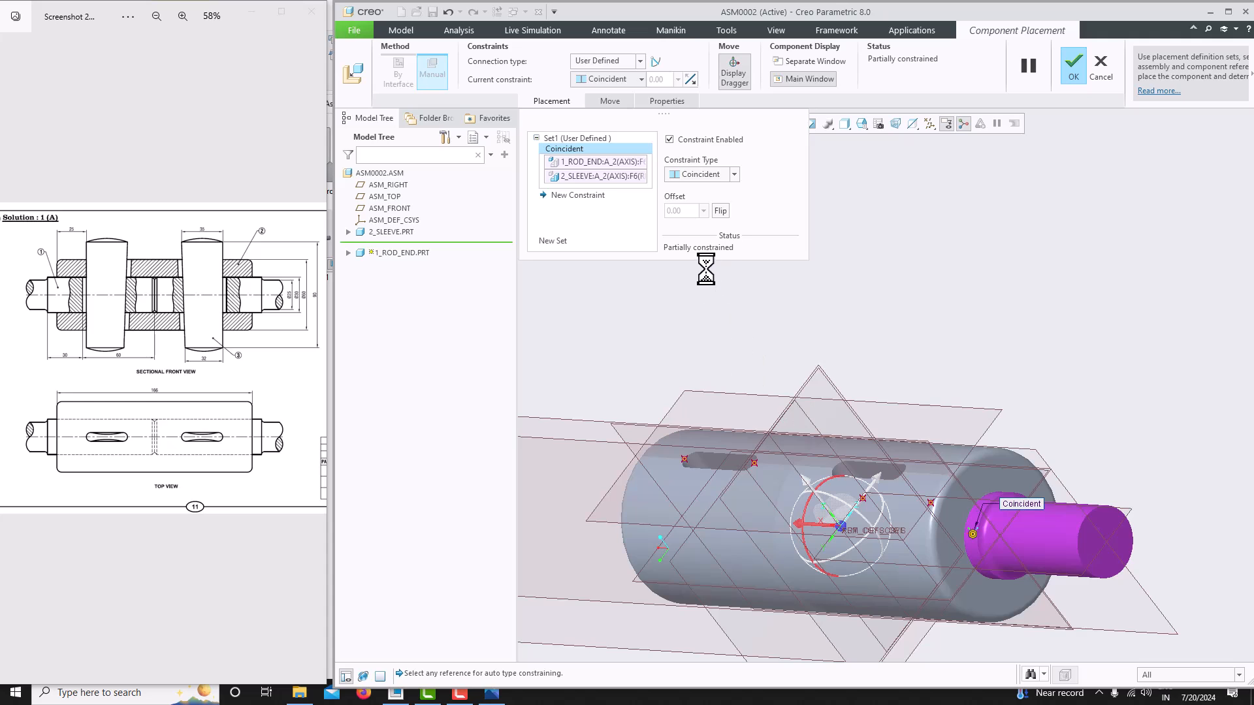
# - Delete the remaining axis Coincident constraint from the placement set
pyautogui.click(591, 198)
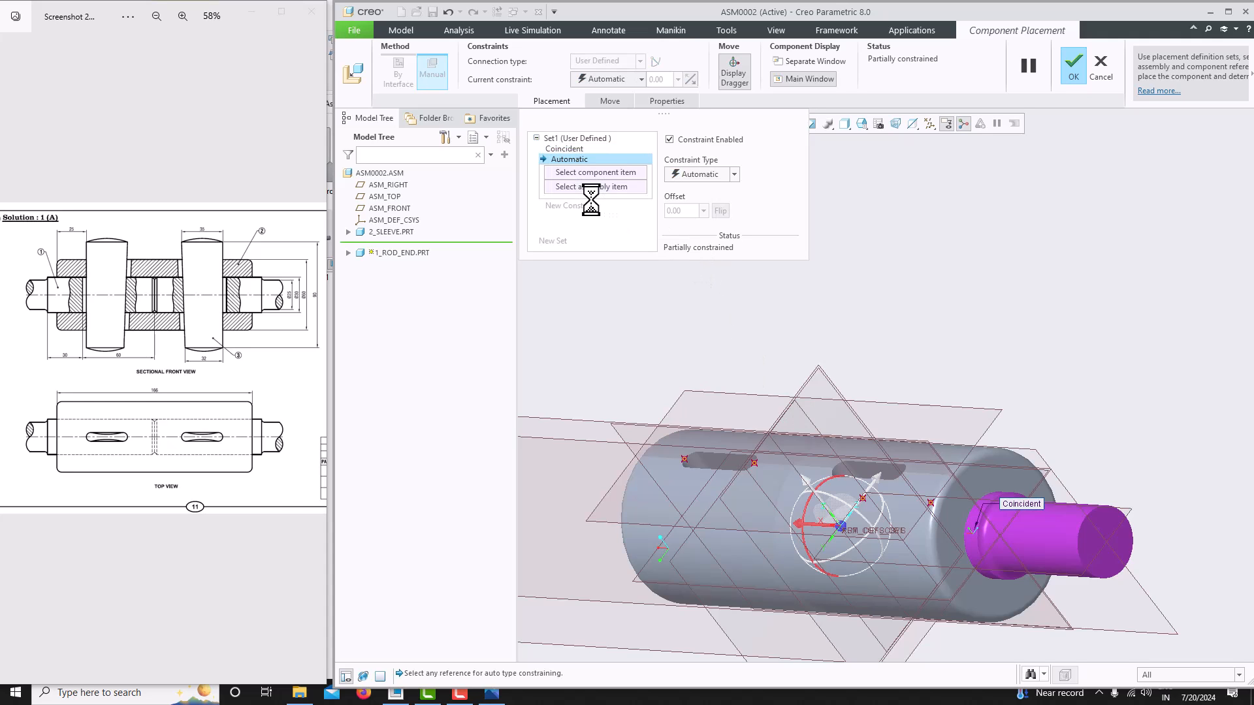
pyautogui.click(572, 149)
pyautogui.rightClick(578, 151)
pyautogui.click(602, 157)
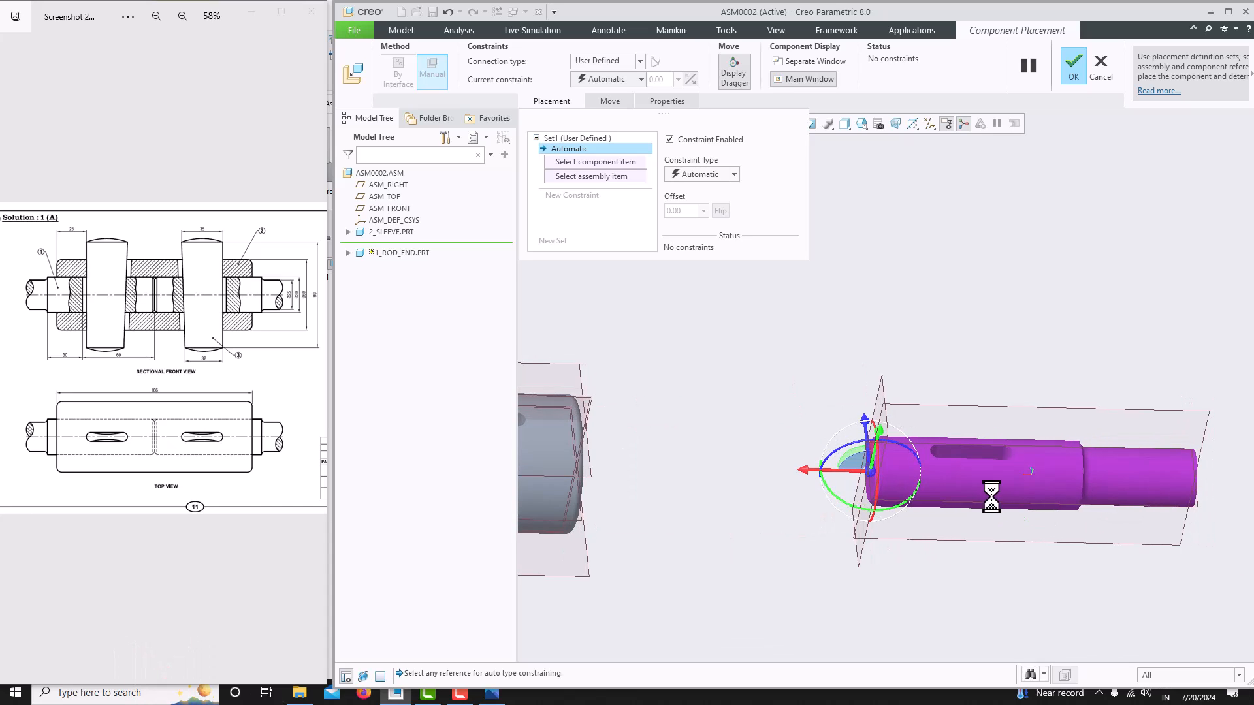
# - Constrain the rod end's FRONT datum plane coincident with the assembly's ASM_TOP plane
pyautogui.click(1019, 408)
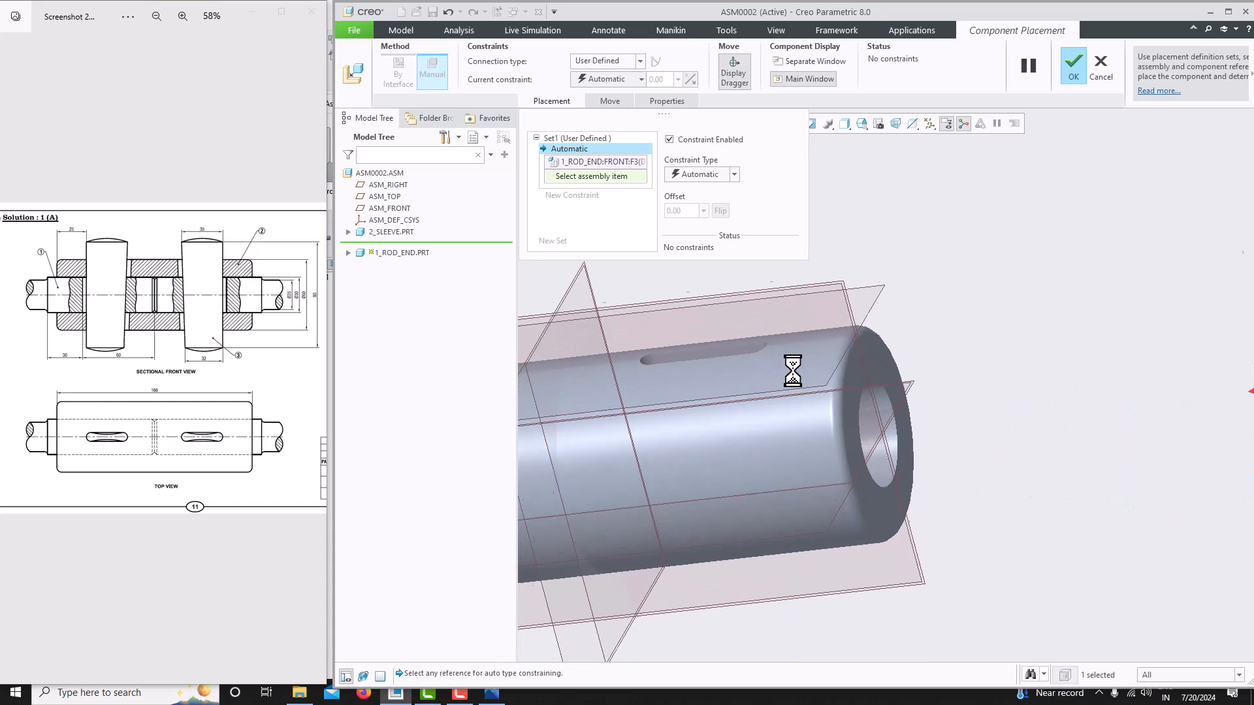
pyautogui.click(930, 573)
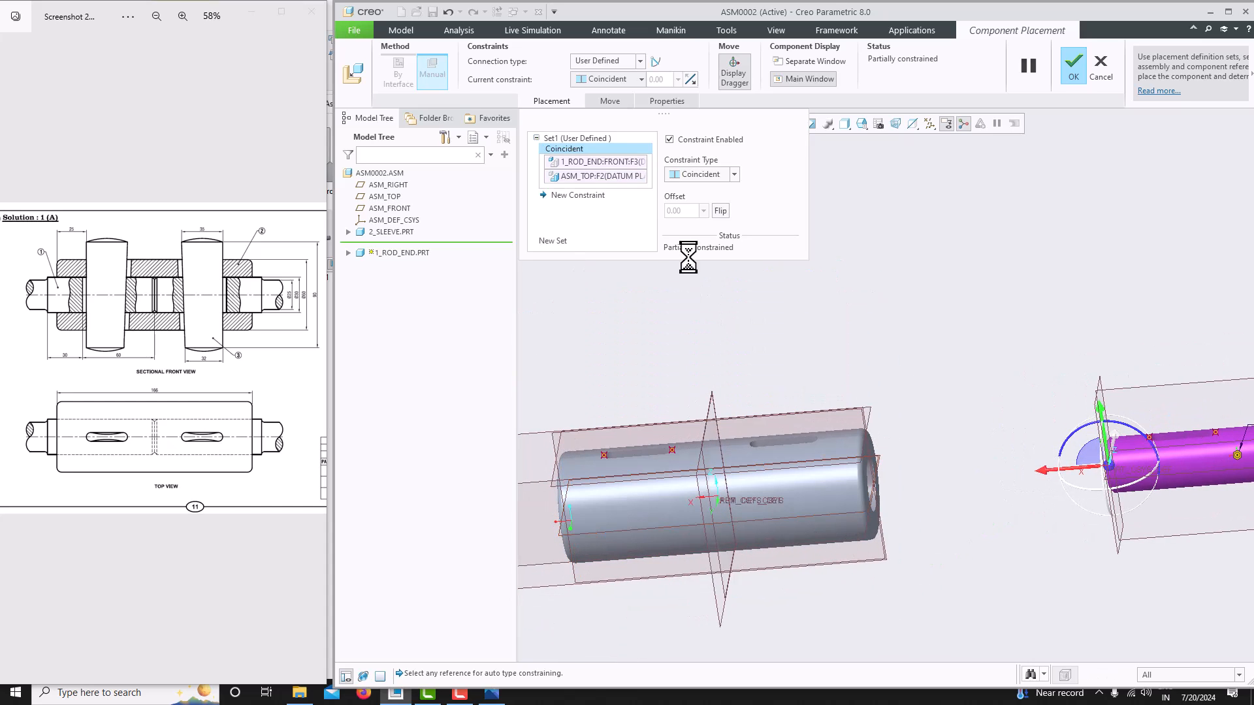
pyautogui.click(679, 174)
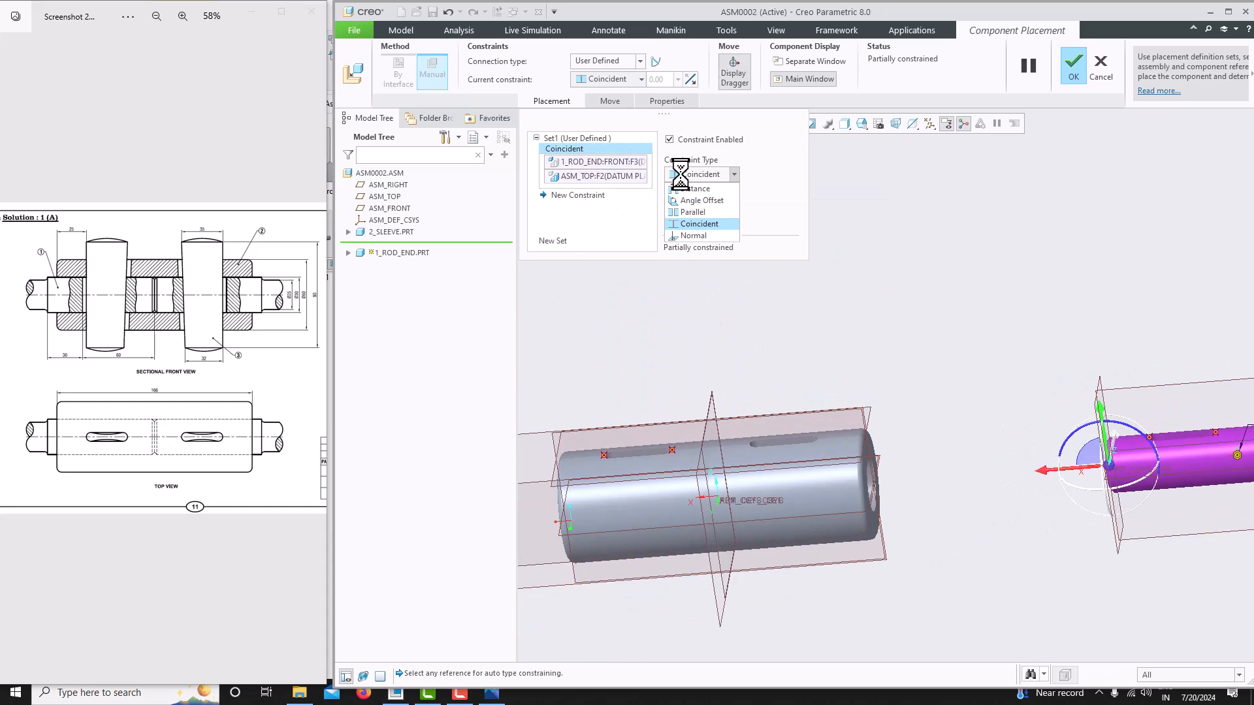
pyautogui.click(694, 222)
pyautogui.scroll(3, 842, 465)
pyautogui.scroll(-5, 980, 489)
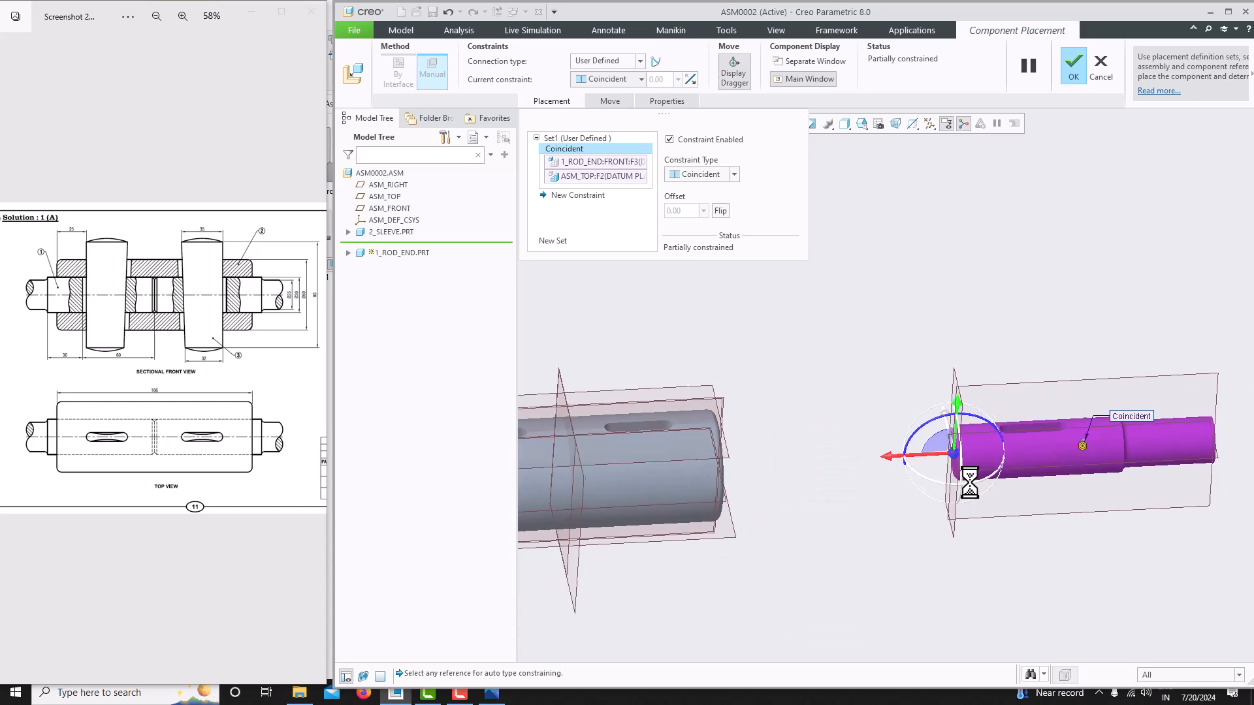
pyautogui.scroll(-3, 940, 469)
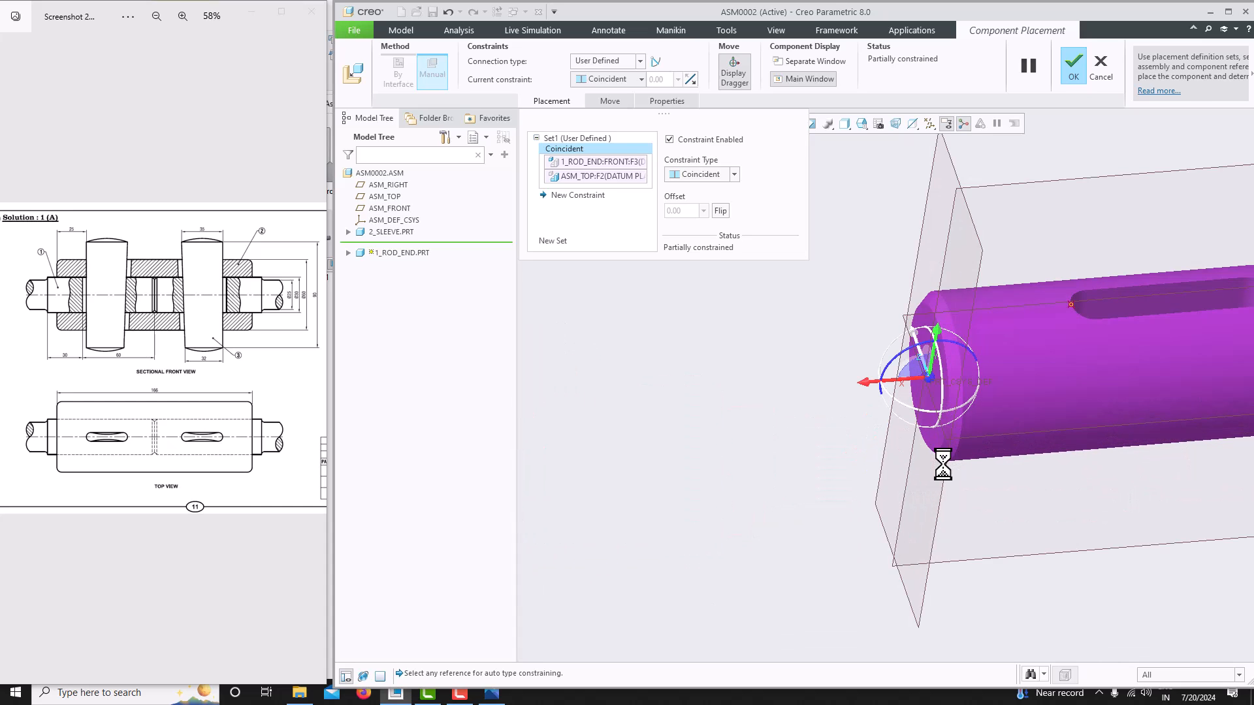
# - Constrain the rod end's end face coincident with the assembly's ASM_RIGHT datum plane
pyautogui.click(929, 431)
pyautogui.scroll(5, 958, 457)
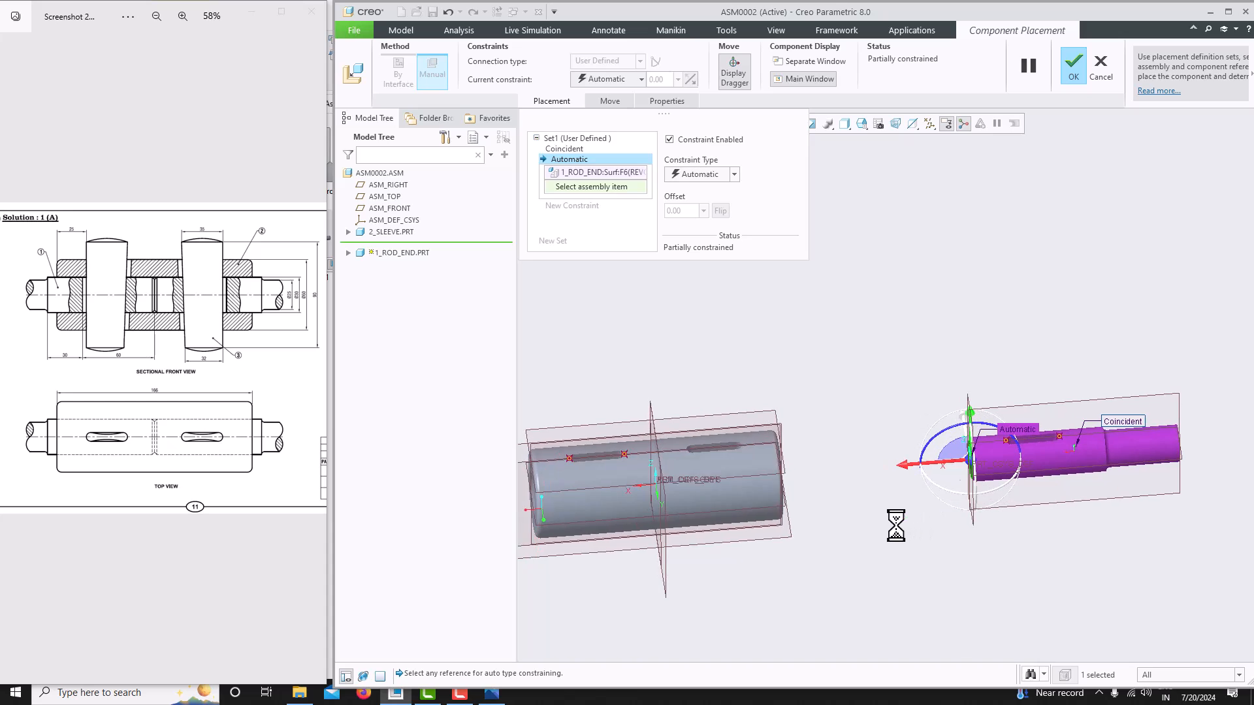
pyautogui.click(667, 513)
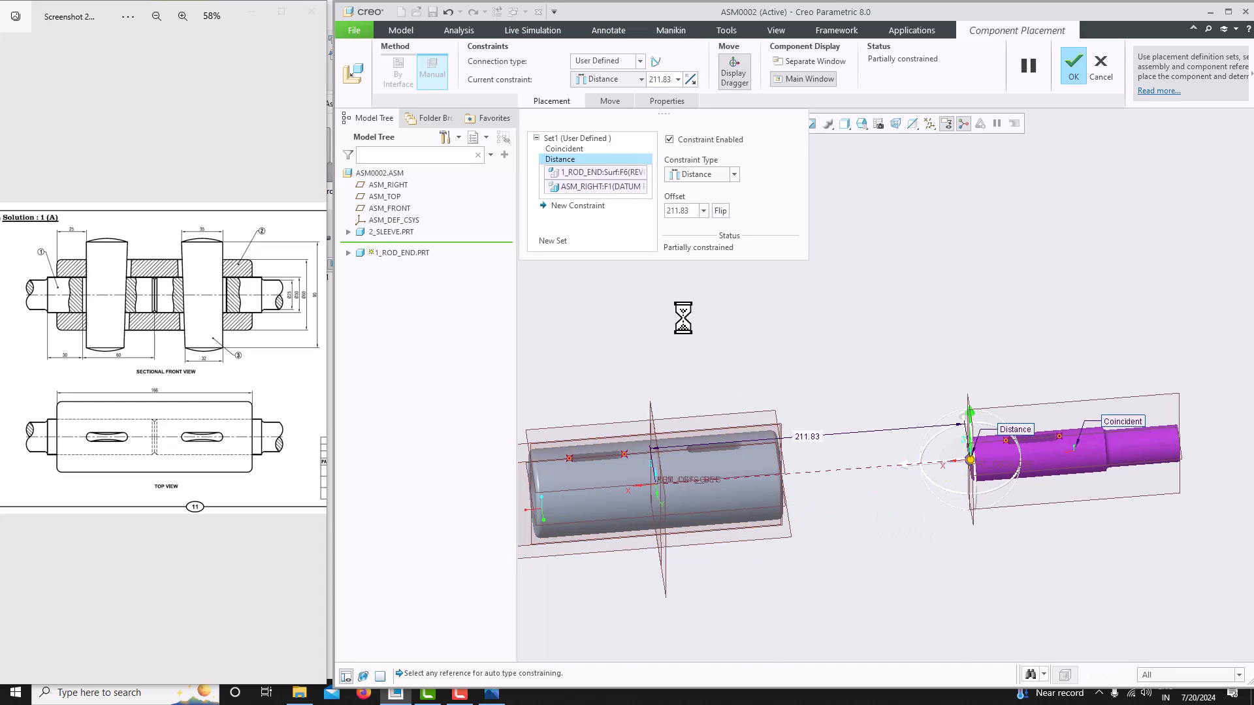
pyautogui.click(623, 84)
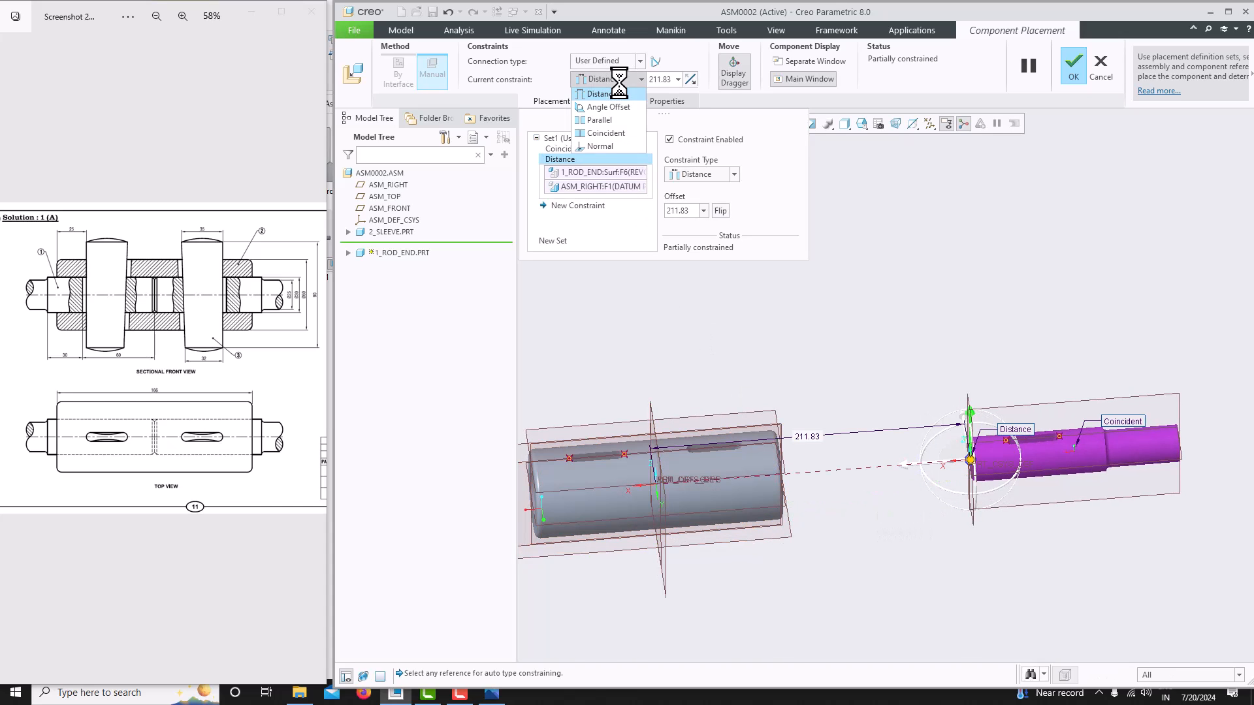
pyautogui.click(619, 135)
pyautogui.scroll(-5, 840, 509)
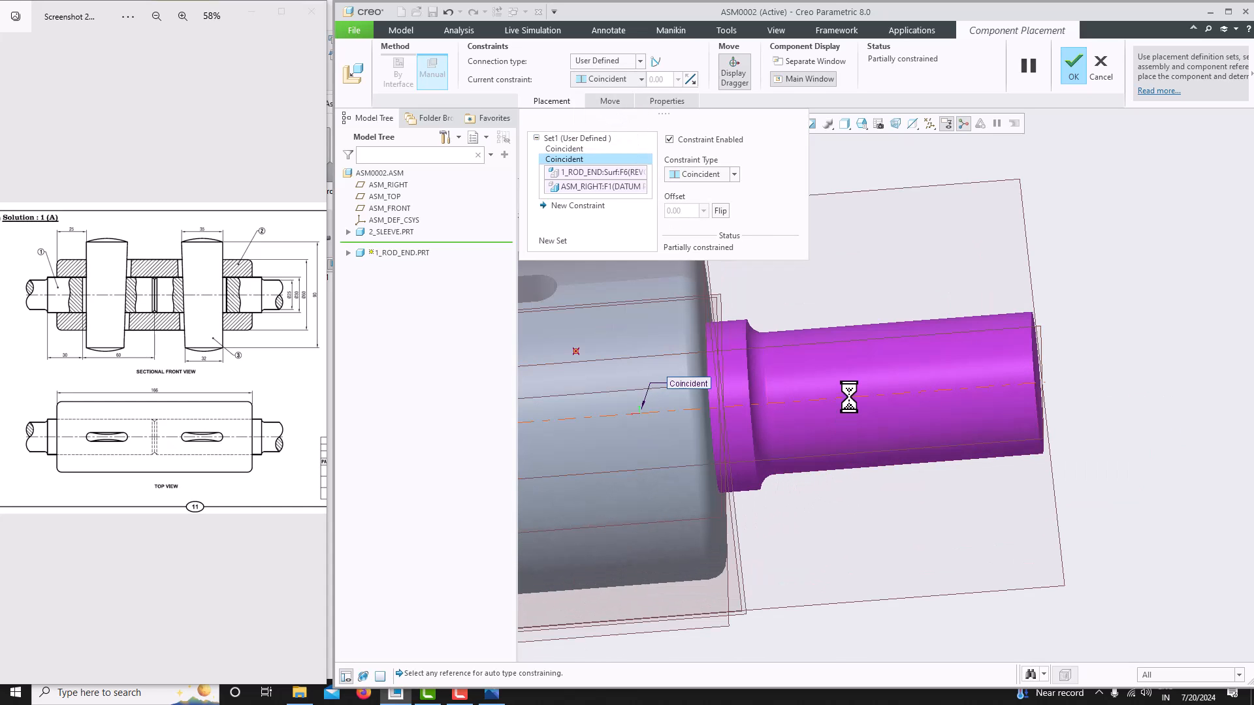
# - Constrain the rod end's A_2 axis coincident with the sleeve's A_2 axis and finish the rod end's placement
pyautogui.click(851, 395)
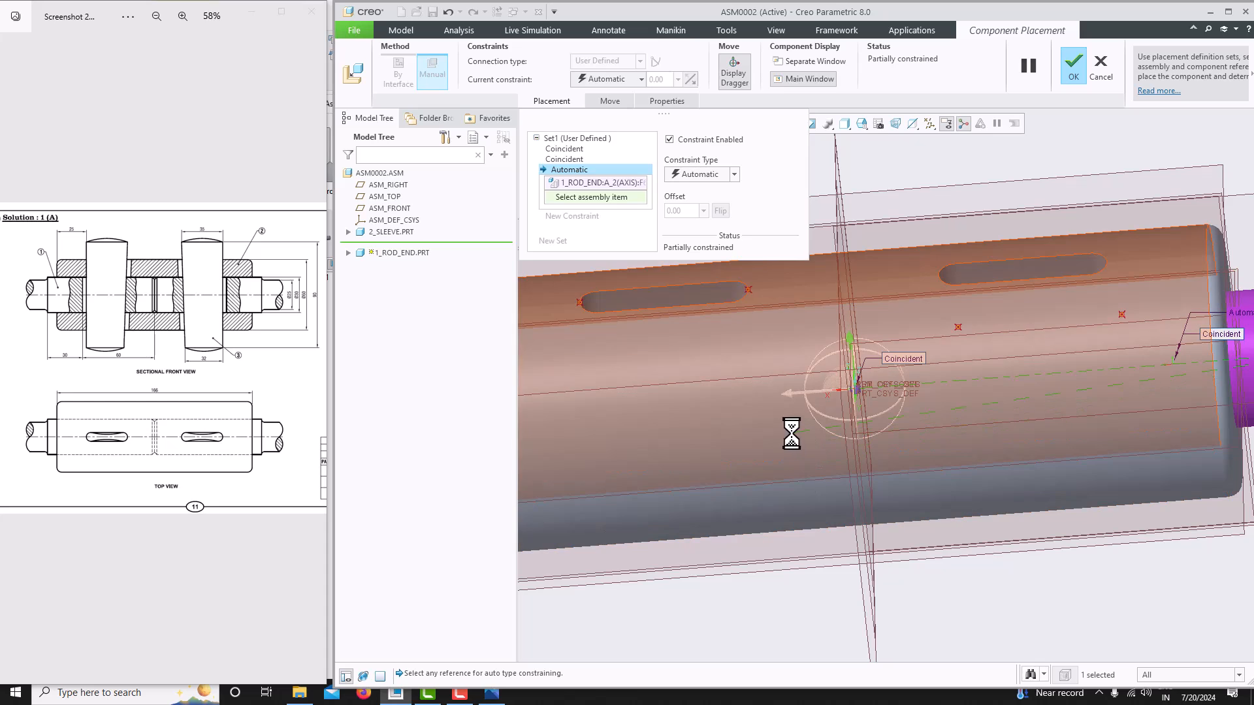
pyautogui.scroll(3, 697, 470)
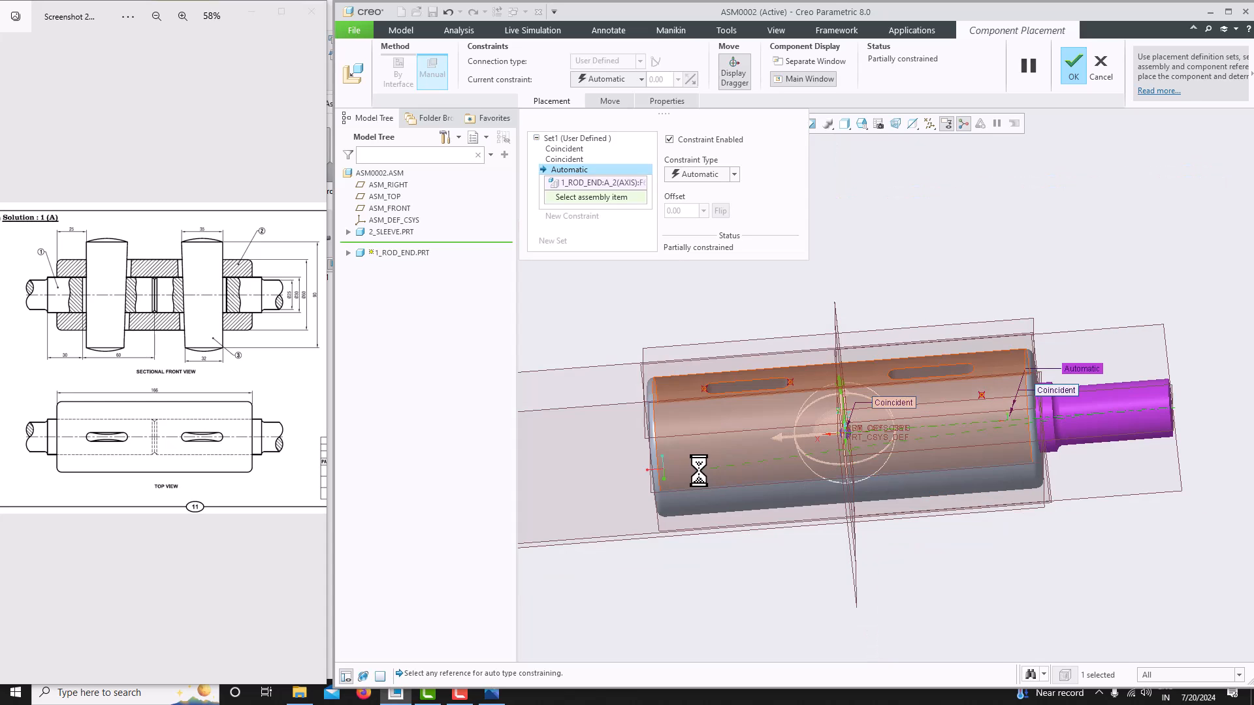
pyautogui.scroll(-3, 692, 468)
pyautogui.click(672, 423)
pyautogui.scroll(3, 672, 423)
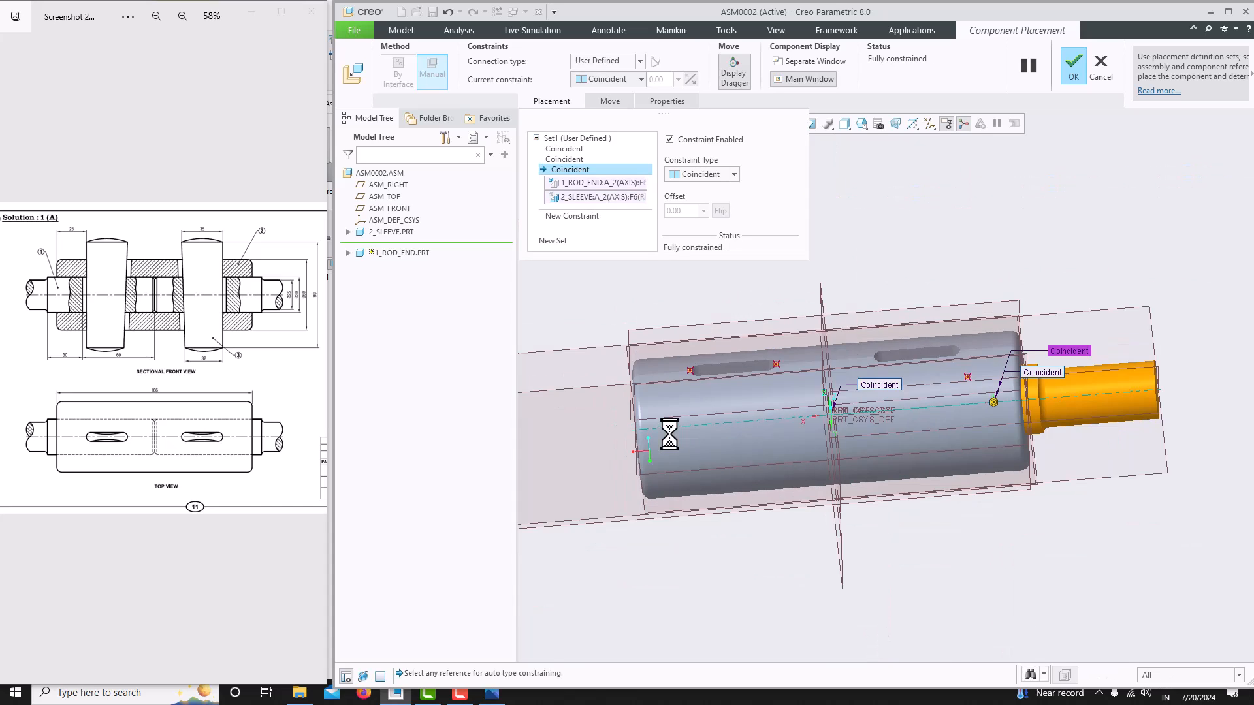
pyautogui.moveTo(1032, 455); pyautogui.dragTo(1045, 388, button='middle')
pyautogui.scroll(-3, 865, 424)
pyautogui.scroll(2, 769, 416)
pyautogui.scroll(-4, 768, 416)
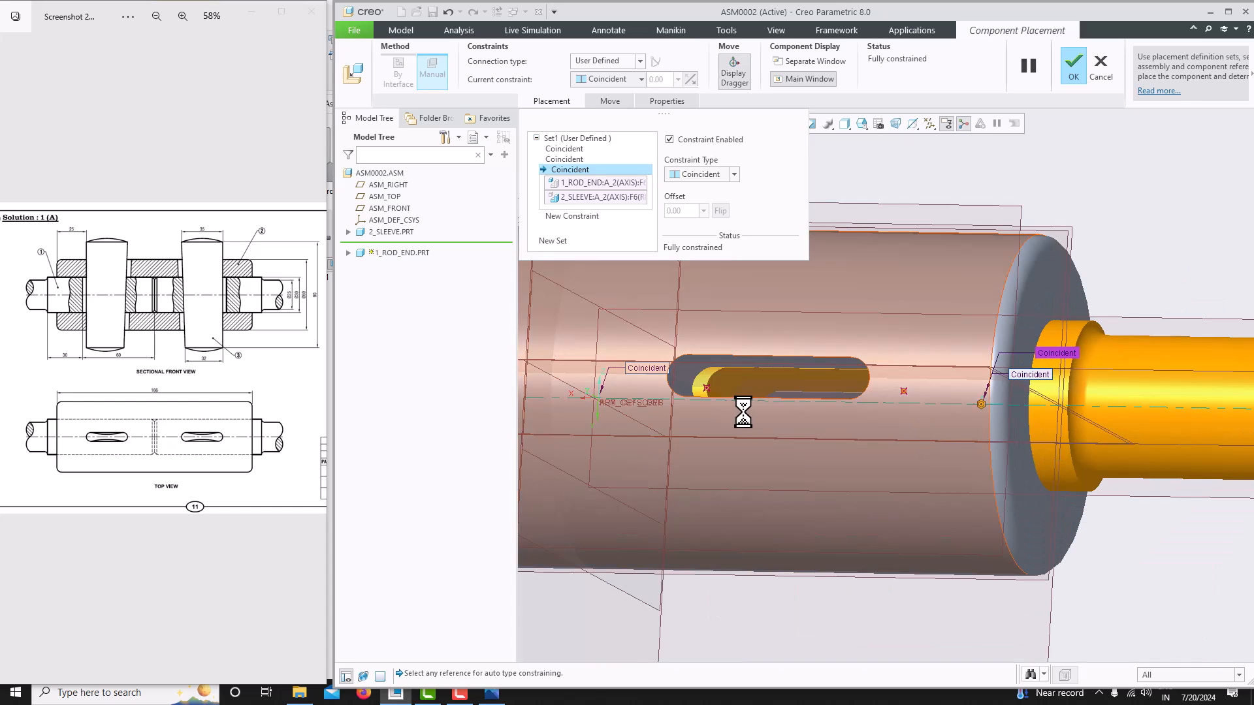
pyautogui.scroll(2, 750, 400)
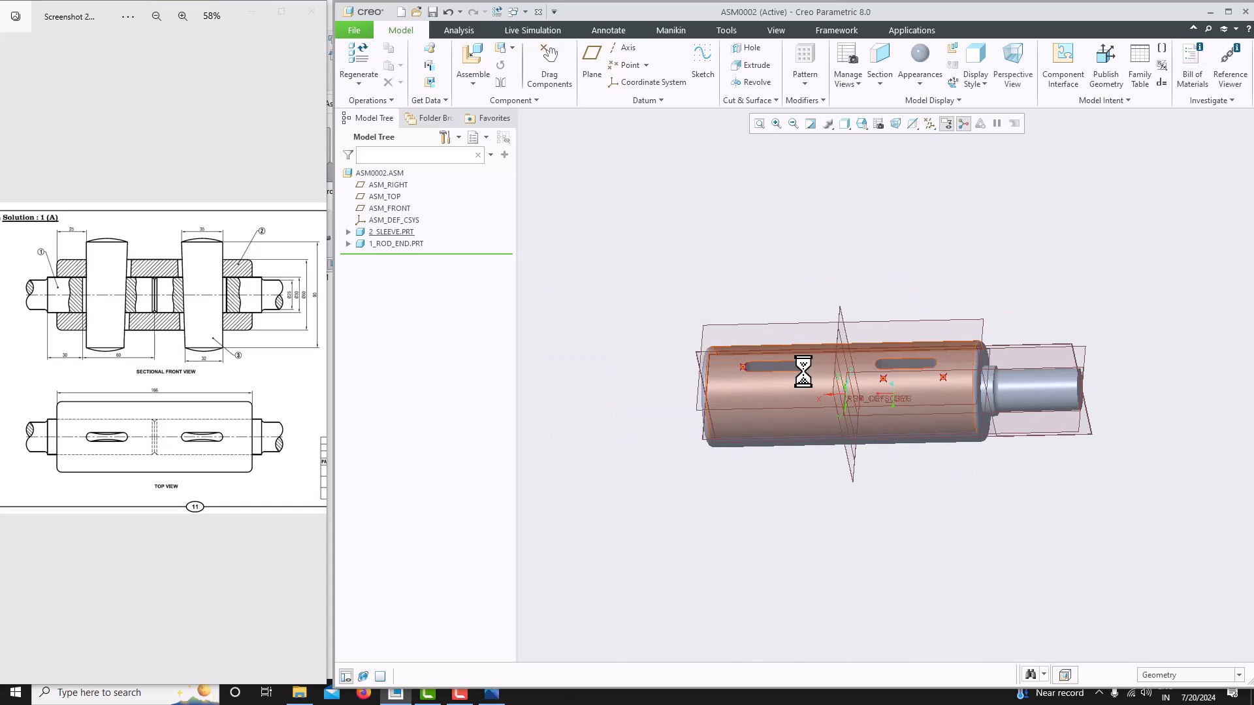
# - Mirror the rod end component about the assembly's vertical mid datum plane to create the second rod end
pyautogui.click(398, 243)
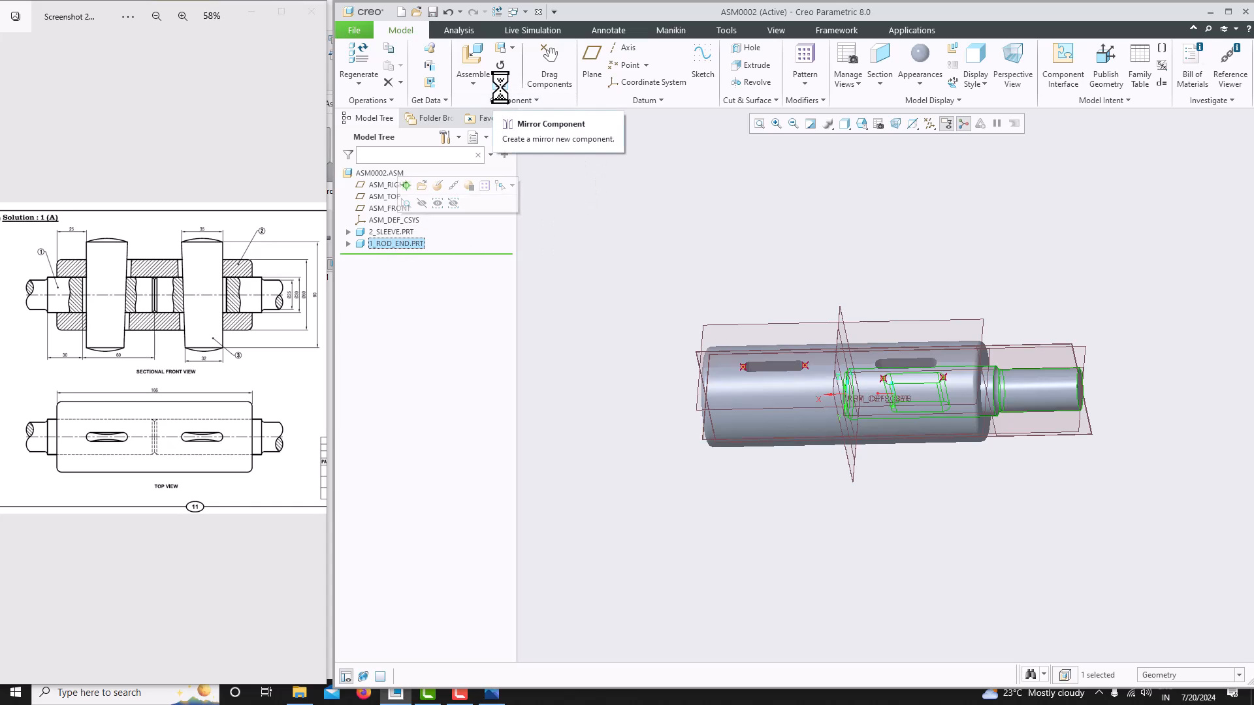
pyautogui.click(500, 82)
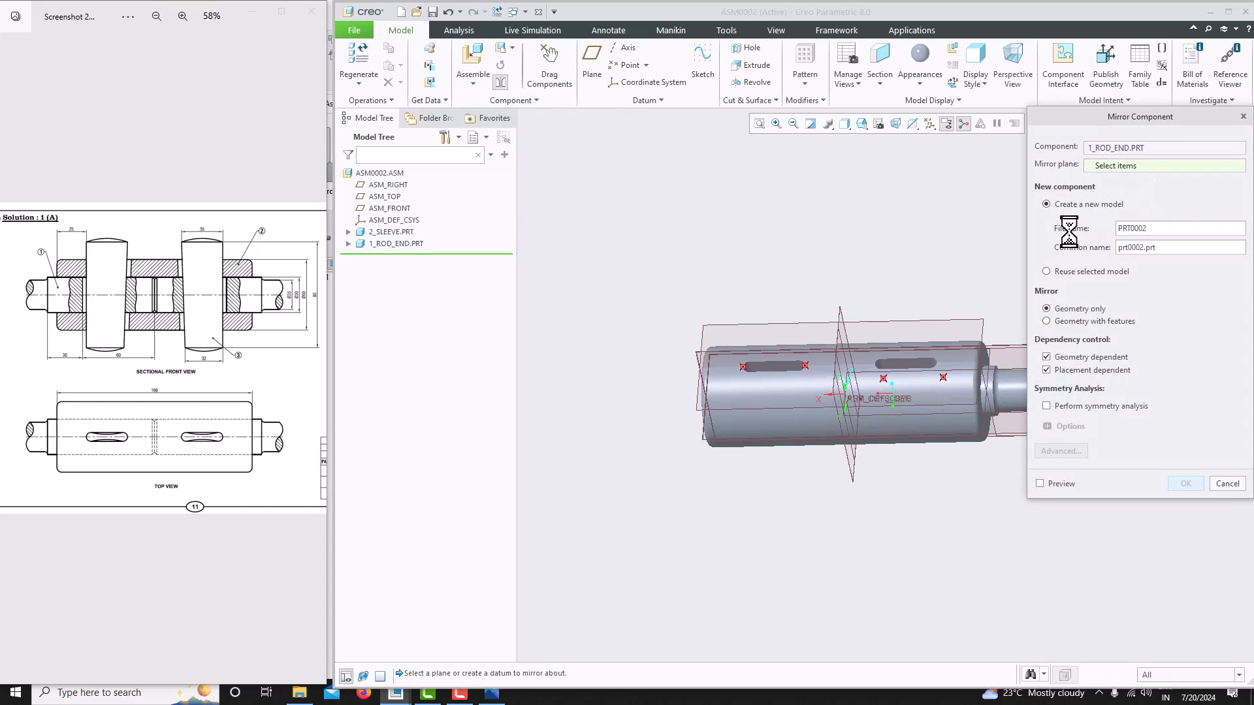
pyautogui.click(843, 316)
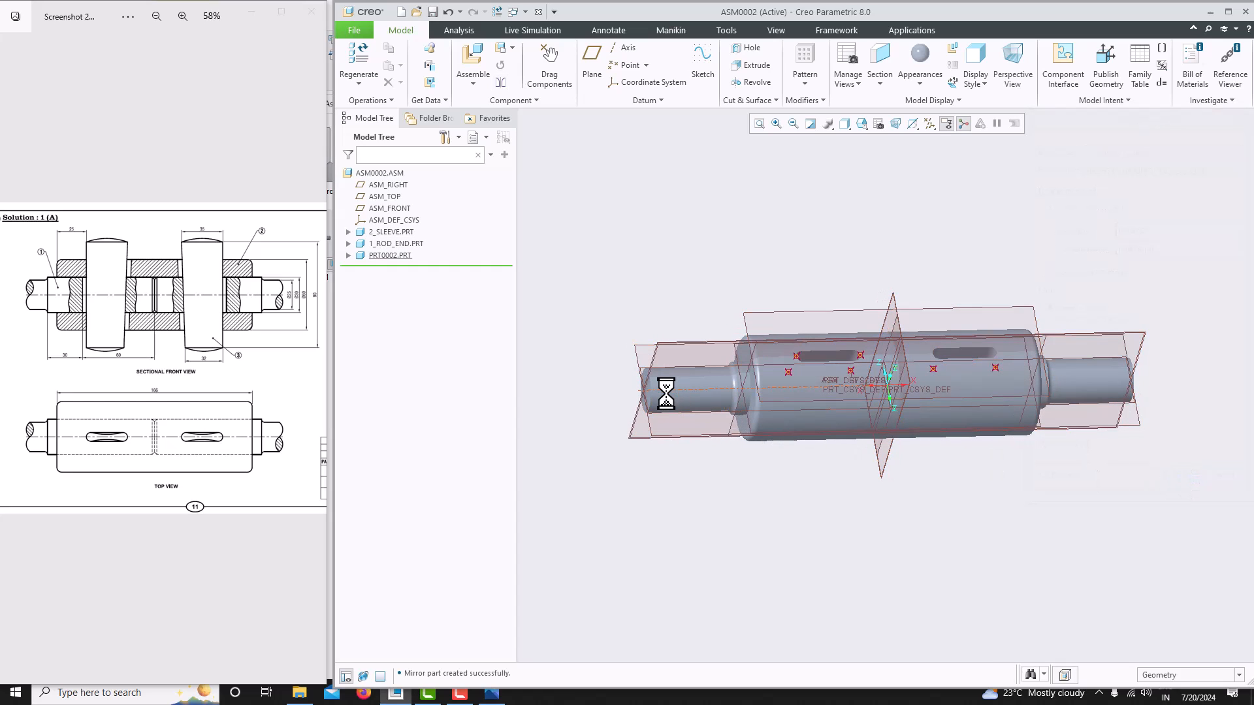
pyautogui.click(371, 256)
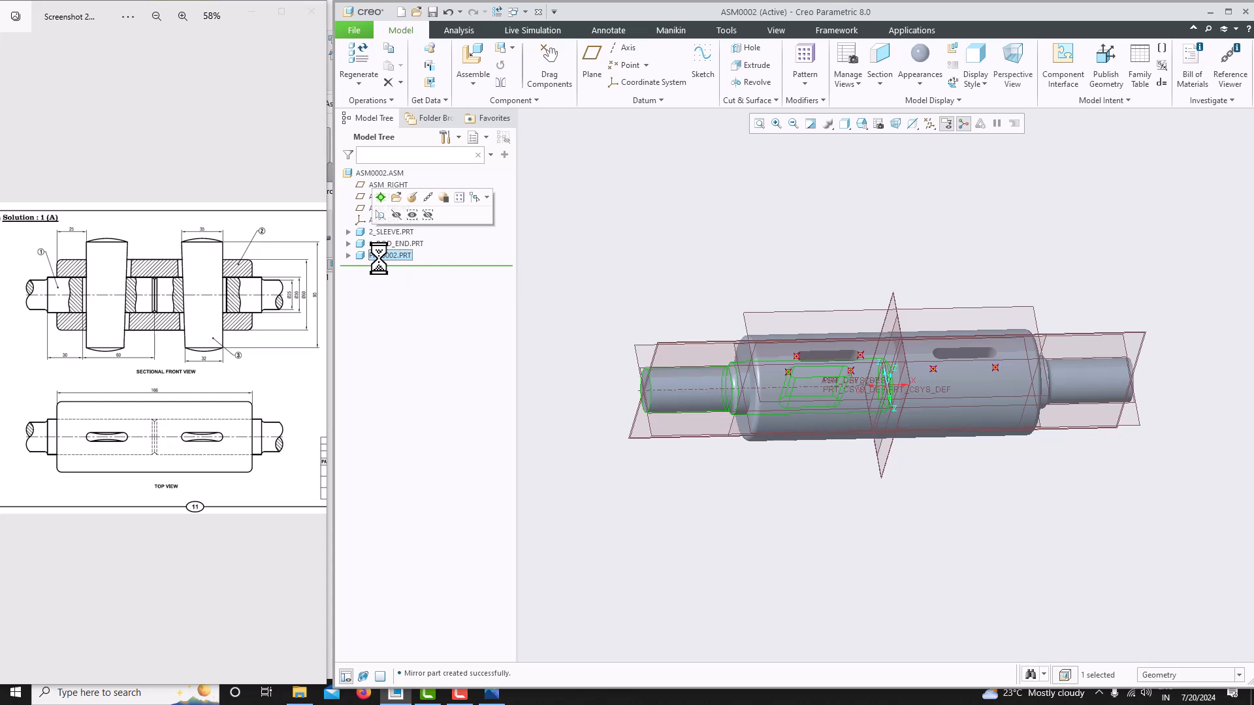
pyautogui.click(413, 213)
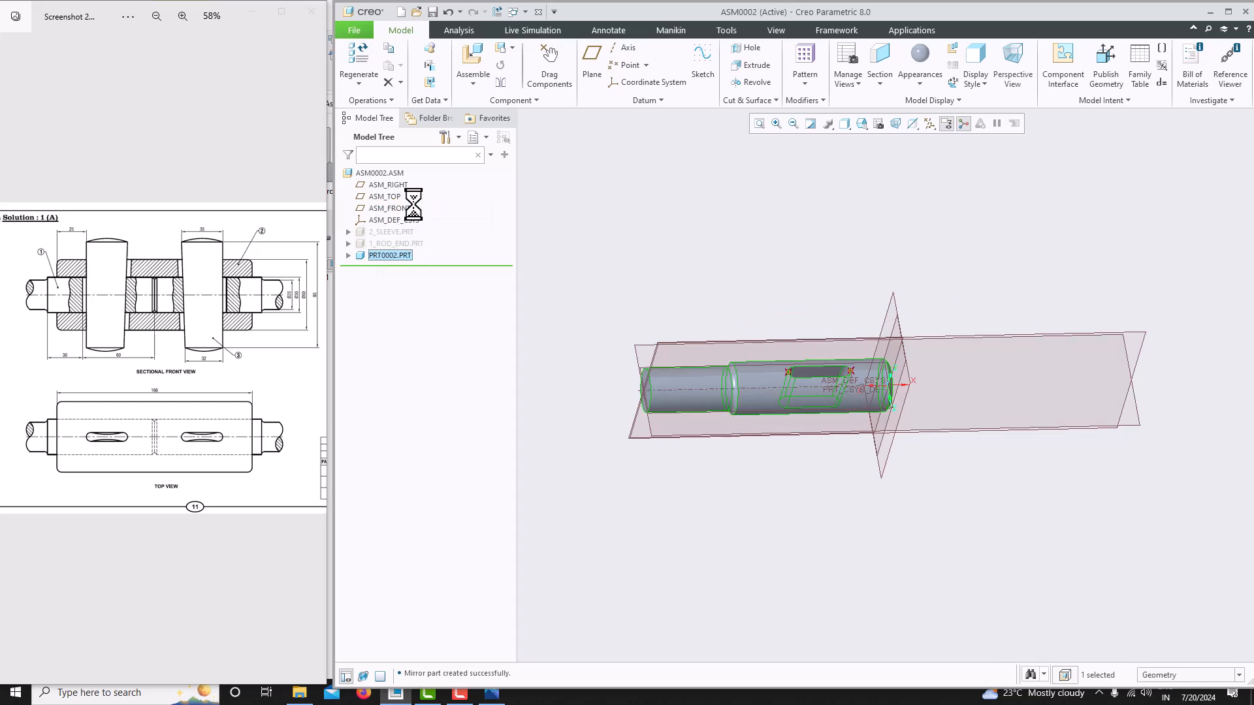
pyautogui.rightClick(399, 255)
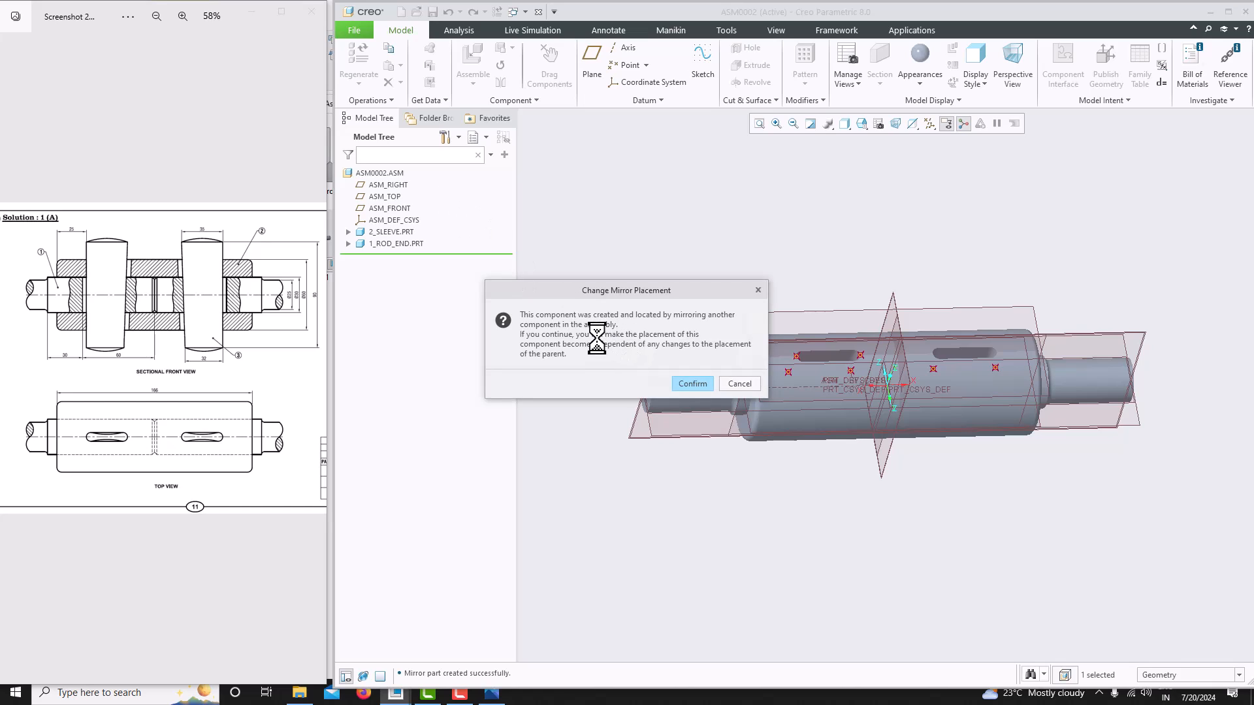
pyautogui.click(757, 292)
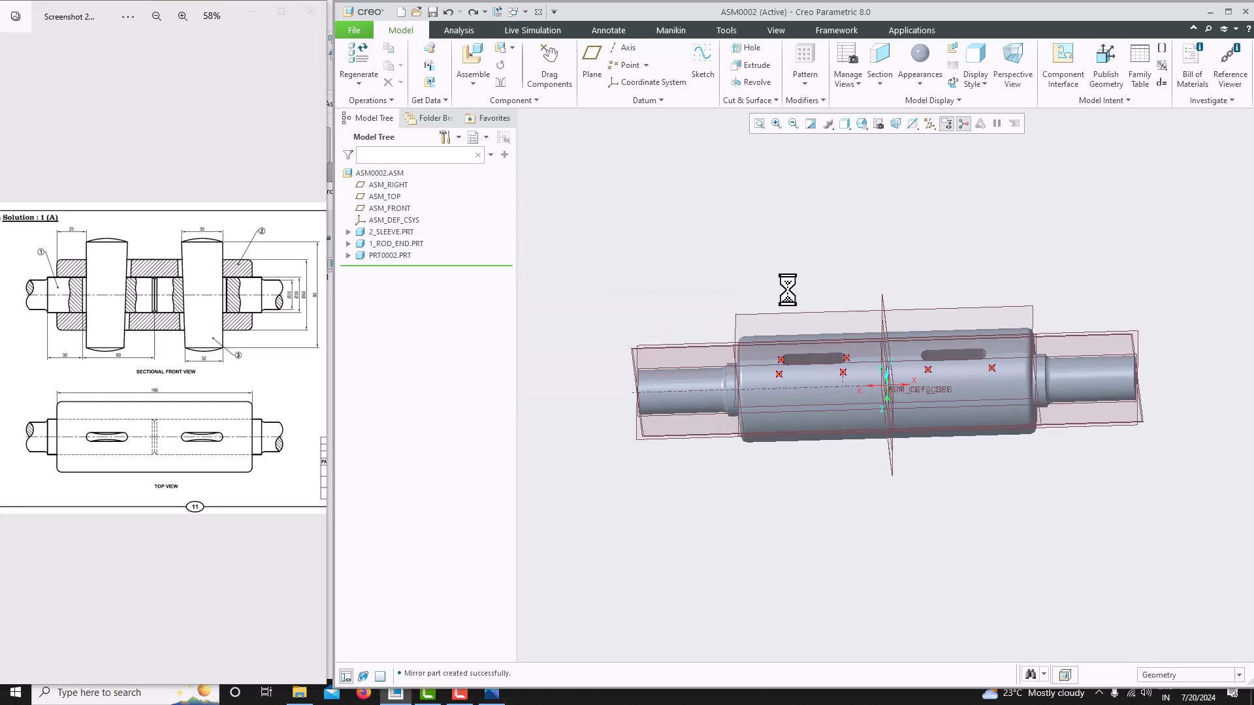
pyautogui.moveTo(838, 551)
pyautogui.mouseDown(button='middle')
pyautogui.moveTo(817, 515)
pyautogui.moveTo(839, 513)
pyautogui.moveTo(816, 531)
pyautogui.moveTo(845, 560)
pyautogui.moveTo(814, 579)
pyautogui.moveTo(848, 574)
pyautogui.moveTo(843, 554)
pyautogui.mouseUp(button='middle')
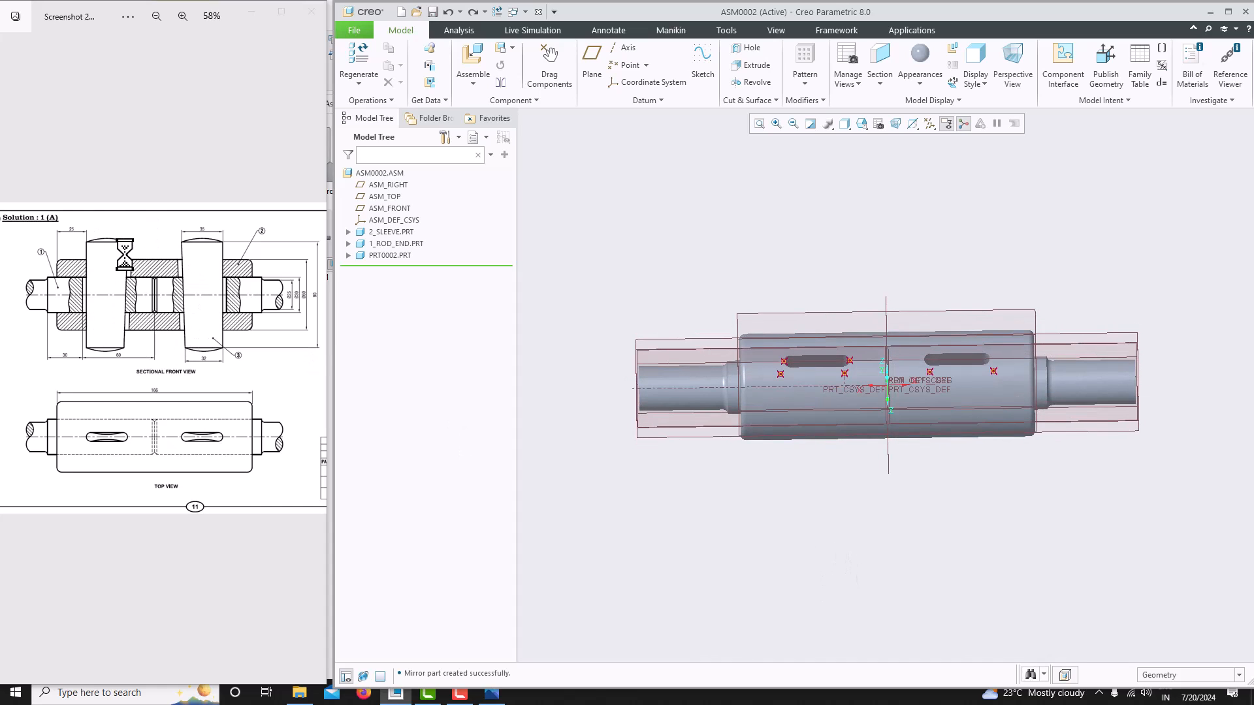
# - Assemble the part 3_cotter_1.prt into the assembly and leave it packaged
pyautogui.click(473, 83)
pyautogui.click(491, 99)
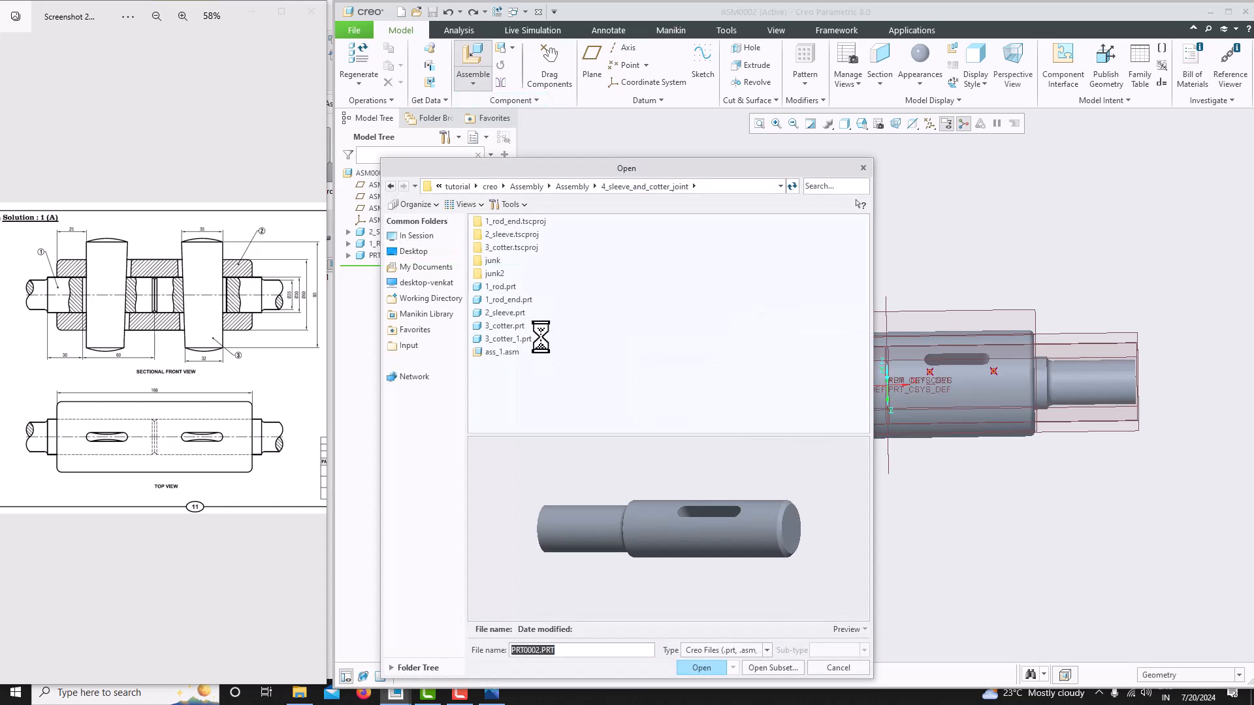
pyautogui.click(502, 339)
pyautogui.click(701, 667)
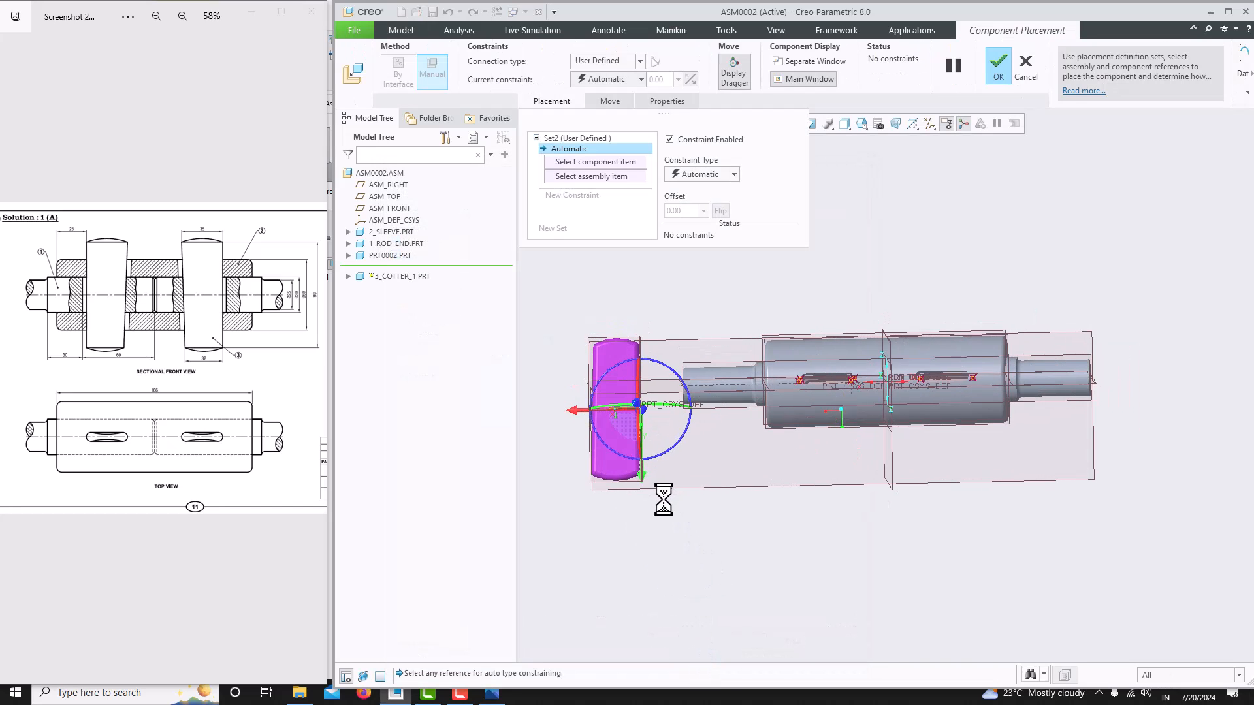
pyautogui.click(1006, 65)
pyautogui.scroll(-2, 618, 464)
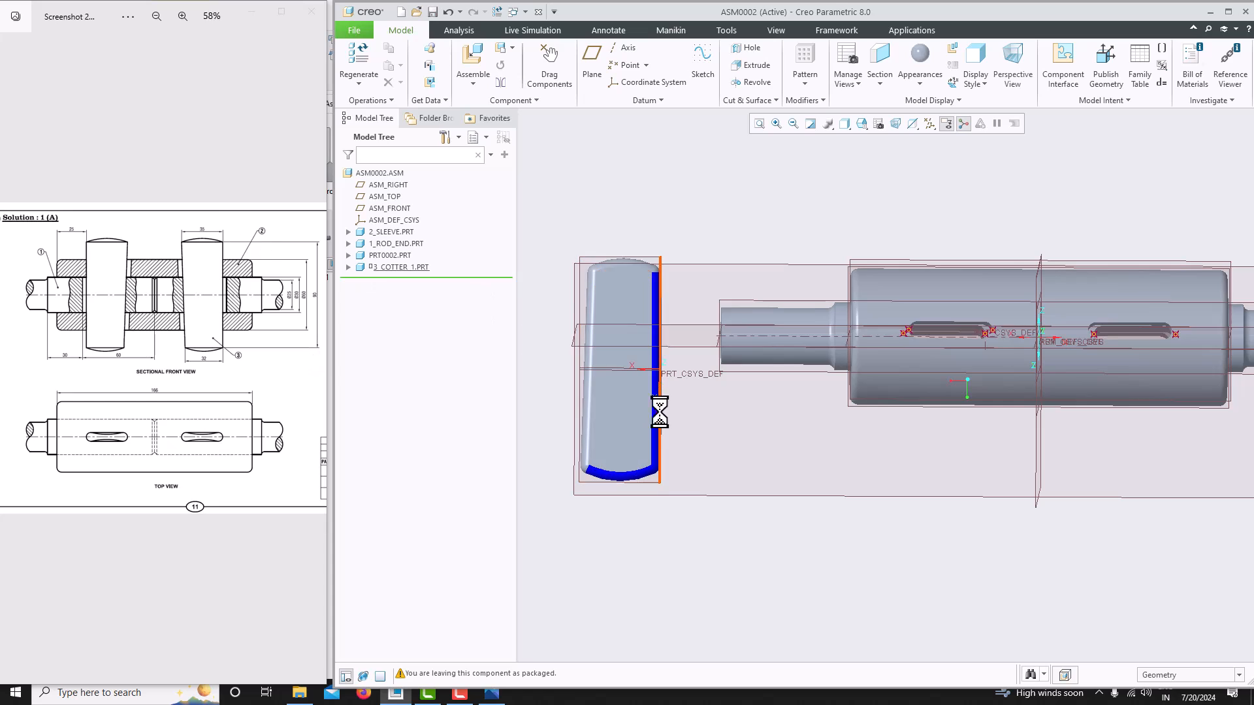
# - Reopen the cotter's placement definition and reorient it near the sleeve with the dragger
pyautogui.click(406, 268)
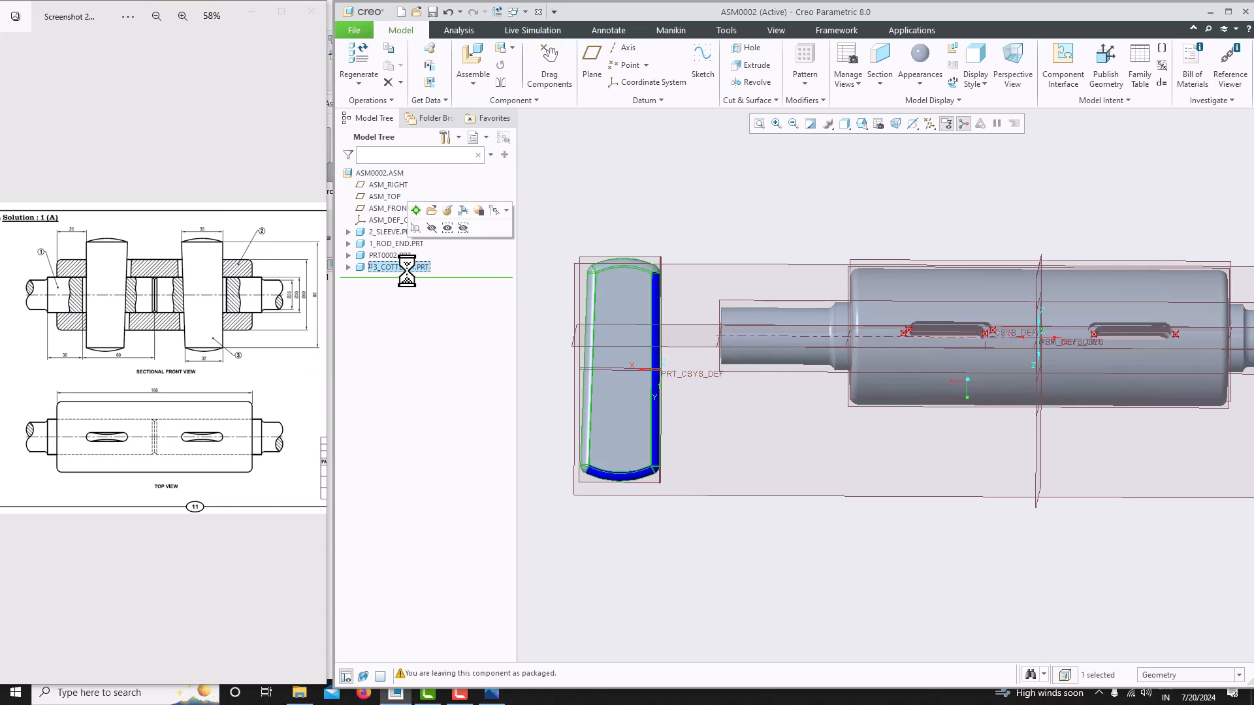
pyautogui.click(444, 215)
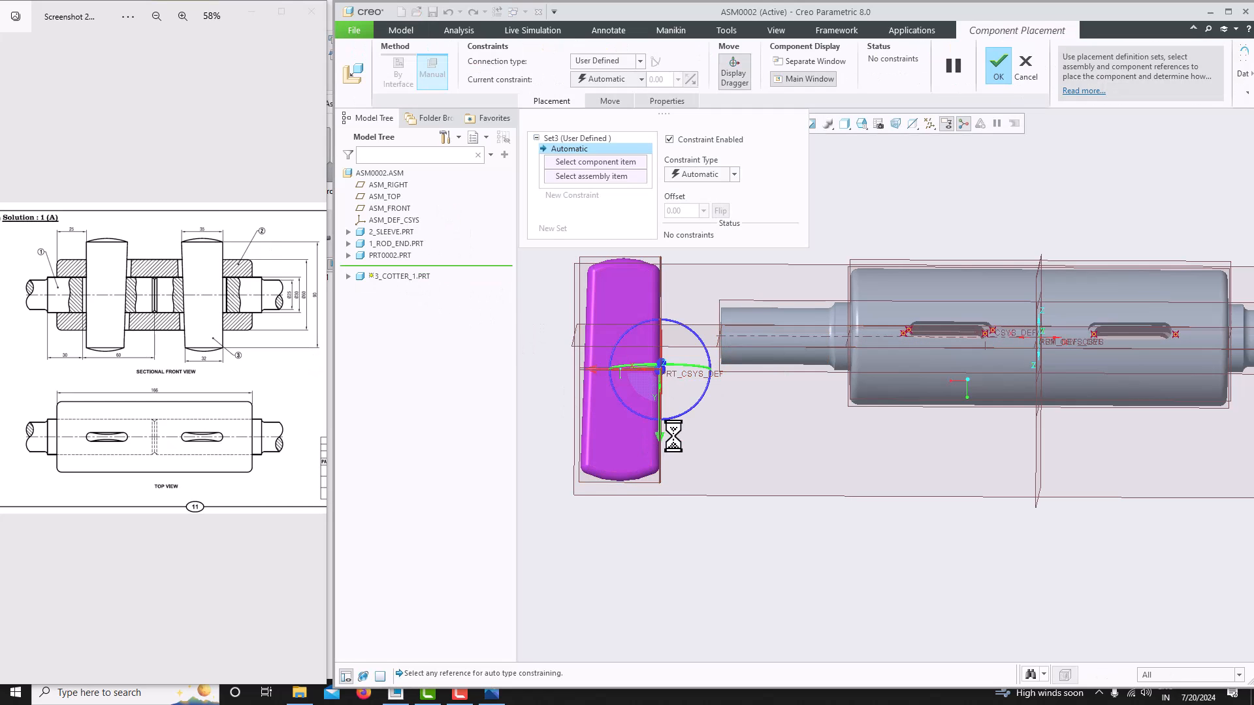
pyautogui.moveTo(678, 434); pyautogui.dragTo(636, 418, button='middle')
pyautogui.moveTo(631, 389); pyautogui.dragTo(665, 269)
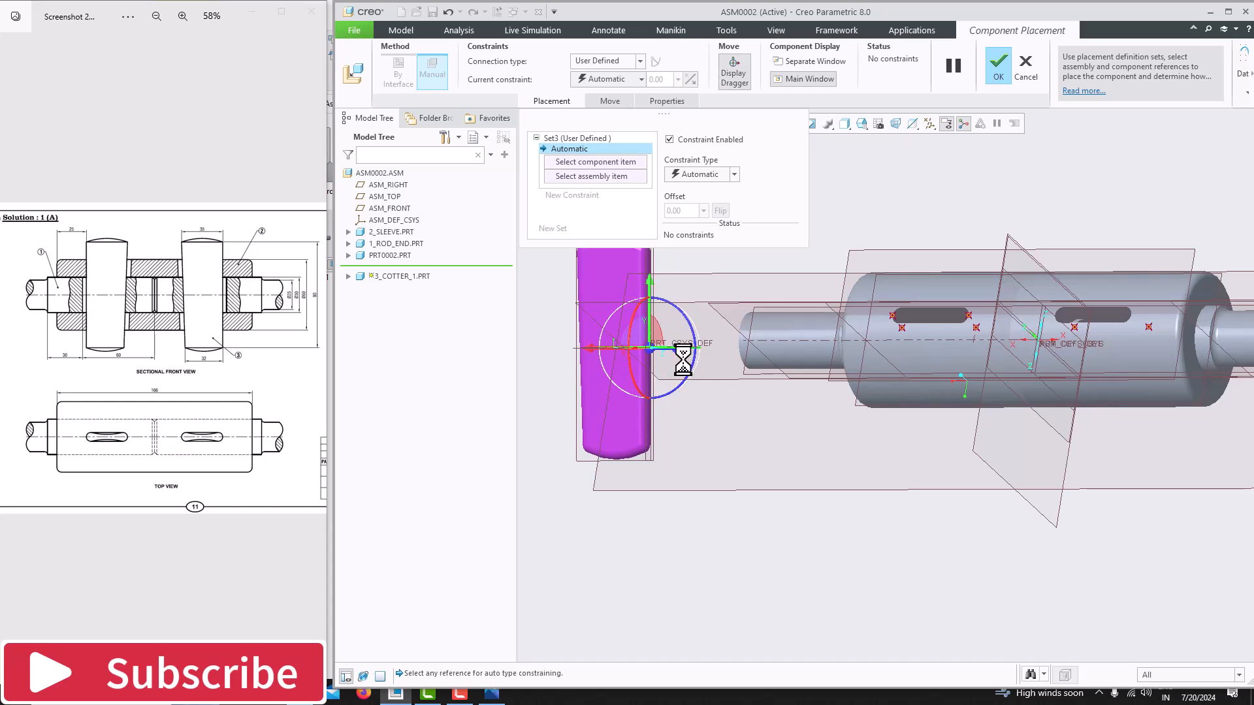
pyautogui.moveTo(694, 386)
pyautogui.mouseDown(button='middle')
pyautogui.moveTo(644, 415)
pyautogui.moveTo(728, 418)
pyautogui.moveTo(696, 406)
pyautogui.mouseUp(button='middle')
pyautogui.moveTo(680, 372); pyautogui.dragTo(512, 339)
pyautogui.moveTo(660, 377); pyautogui.dragTo(604, 369)
pyautogui.scroll(3, 665, 428)
pyautogui.moveTo(667, 429)
pyautogui.mouseDown(button='middle')
pyautogui.moveTo(678, 447)
pyautogui.moveTo(650, 457)
pyautogui.mouseUp(button='middle')
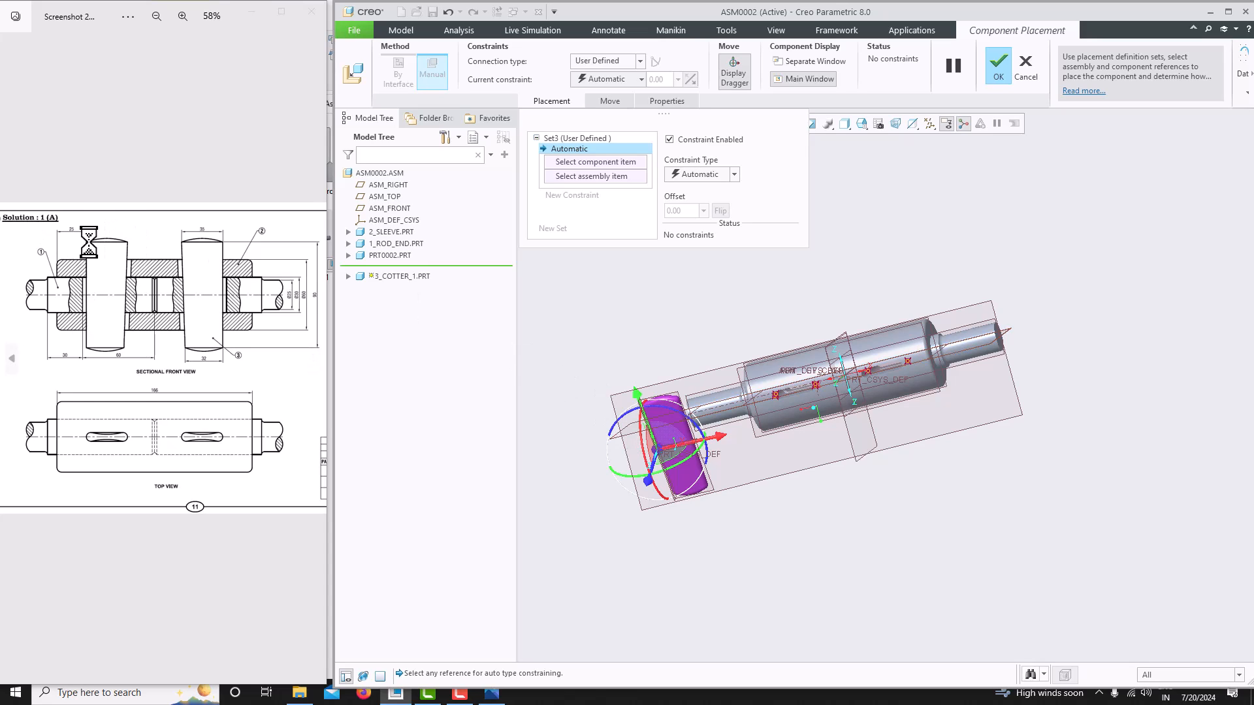
pyautogui.scroll(-3, 668, 453)
pyautogui.moveTo(669, 453)
pyautogui.mouseDown(button='middle')
pyautogui.moveTo(649, 465)
pyautogui.moveTo(691, 434)
pyautogui.moveTo(670, 424)
pyautogui.mouseUp(button='middle')
pyautogui.moveTo(649, 363)
pyautogui.mouseDown(button='middle')
pyautogui.moveTo(675, 356)
pyautogui.moveTo(691, 417)
pyautogui.moveTo(669, 386)
pyautogui.mouseUp(button='middle')
pyautogui.moveTo(632, 316); pyautogui.dragTo(629, 346)
pyautogui.moveTo(713, 397); pyautogui.dragTo(734, 329, button='middle')
pyautogui.scroll(3, 726, 399)
pyautogui.scroll(-3, 770, 389)
pyautogui.moveTo(770, 389)
pyautogui.mouseDown(button='middle')
pyautogui.moveTo(770, 409)
pyautogui.moveTo(804, 438)
pyautogui.moveTo(787, 425)
pyautogui.mouseUp(button='middle')
pyautogui.scroll(4, 671, 390)
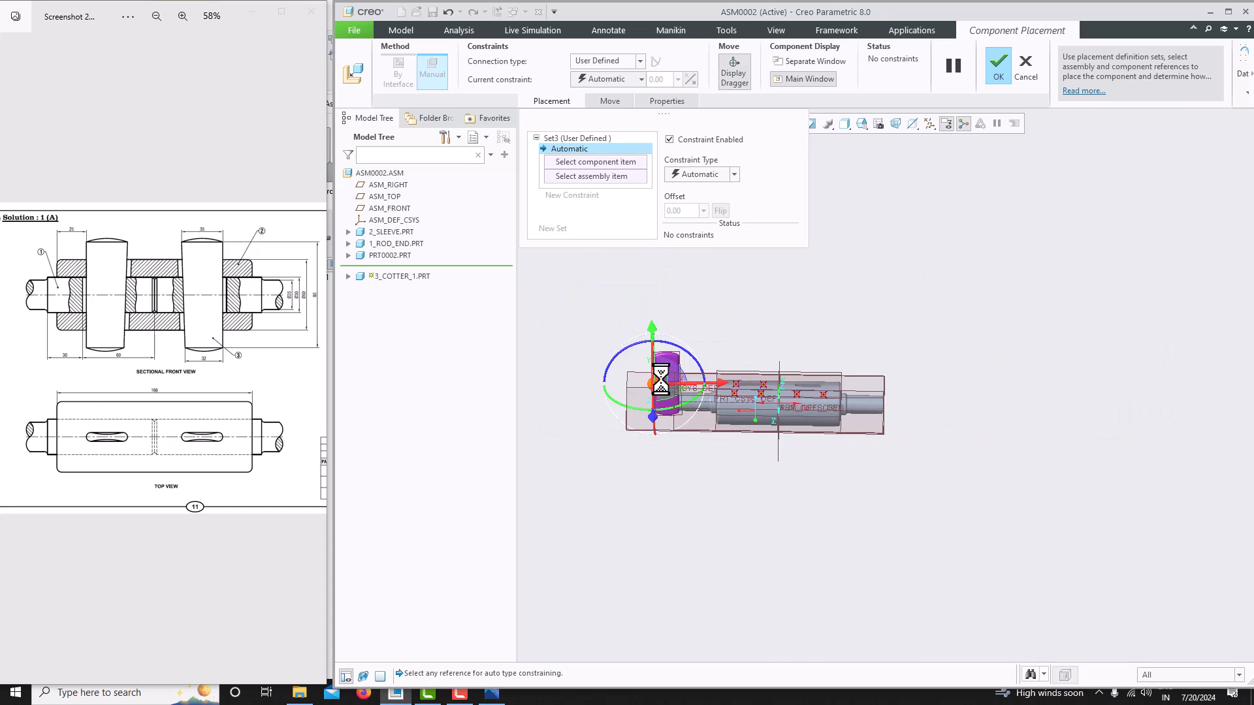
pyautogui.scroll(-5, 671, 391)
pyautogui.scroll(2, 675, 457)
pyautogui.scroll(-3, 711, 414)
pyautogui.moveTo(711, 414); pyautogui.dragTo(683, 418, button='middle')
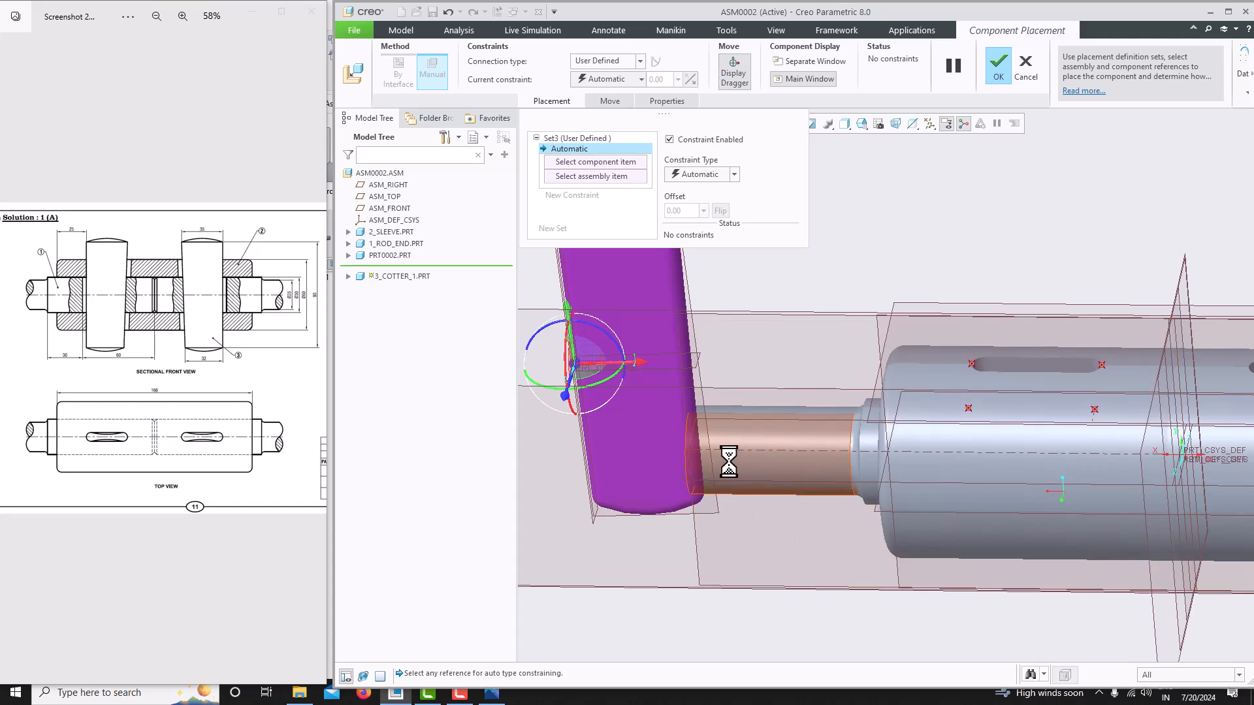
pyautogui.scroll(4, 735, 463)
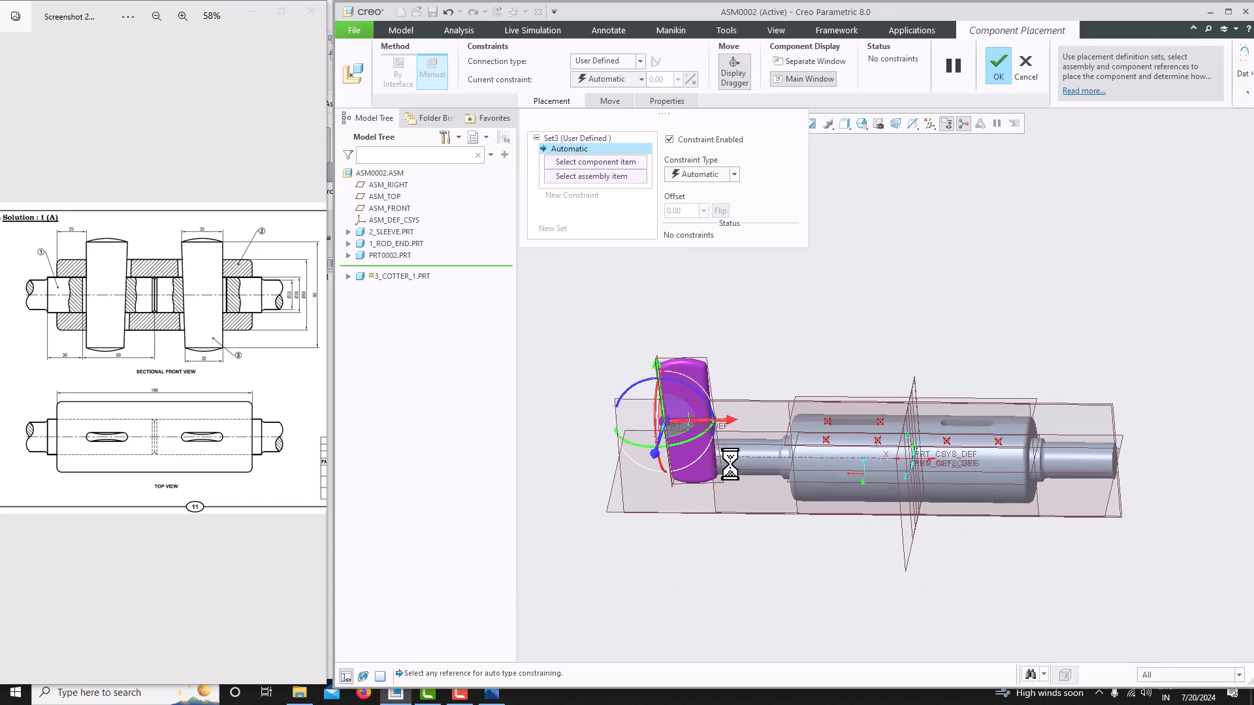
# - Hide both rod end components, 1_ROD_END.PRT and PRT0002.PRT
pyautogui.rightClick(399, 245)
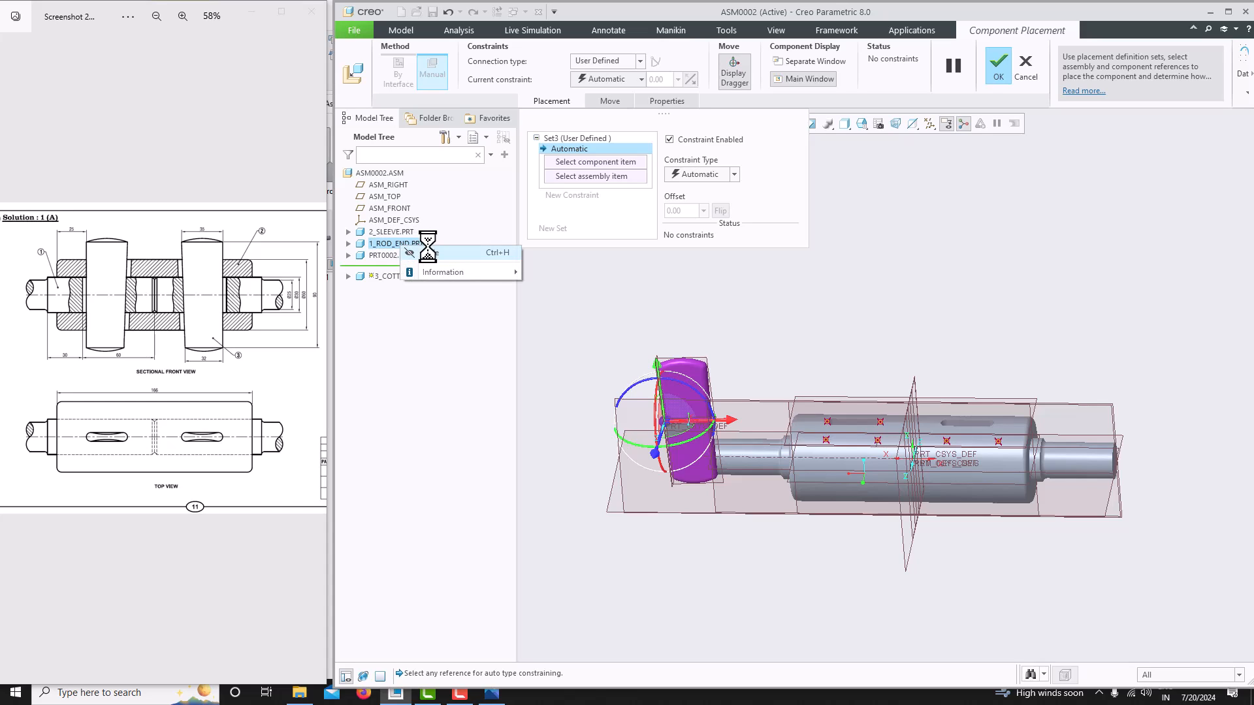
pyautogui.click(394, 232)
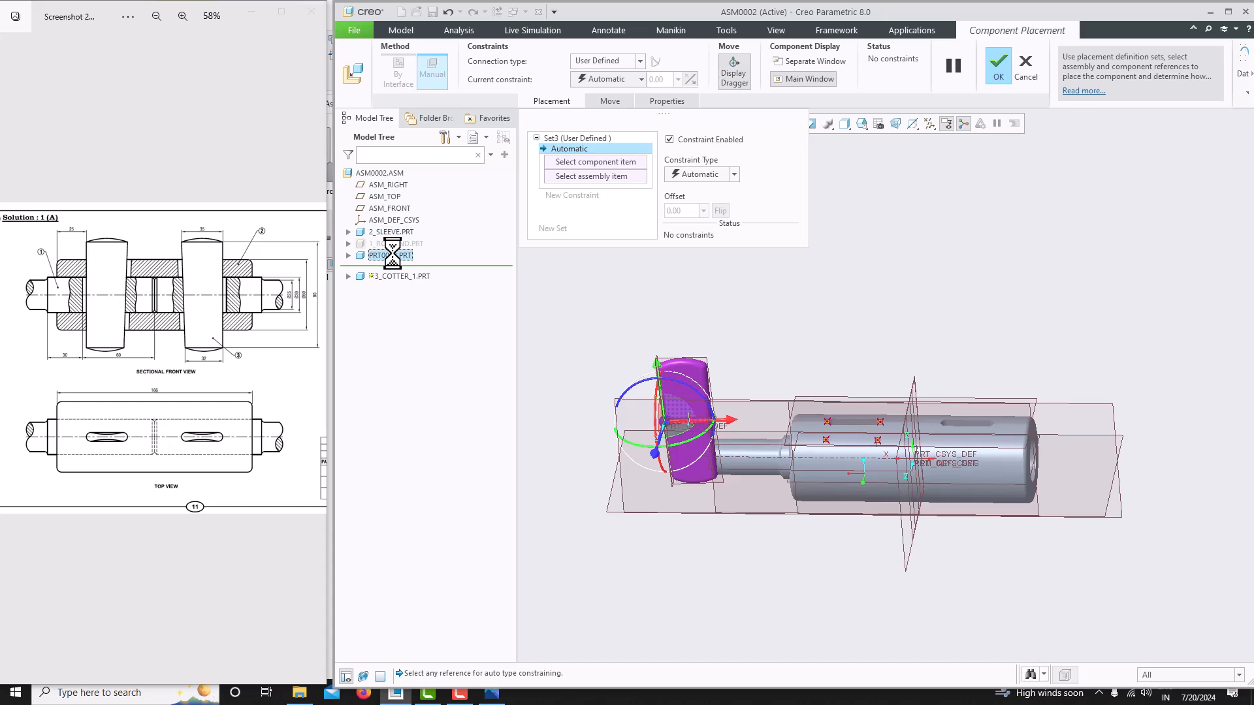
pyautogui.click(391, 255)
# - Constrain the cotter's TOP datum plane coincident with the sleeve's FRONT datum plane
pyautogui.scroll(-3, 843, 473)
pyautogui.moveTo(845, 476); pyautogui.dragTo(864, 487, button='middle')
pyautogui.scroll(-2, 679, 441)
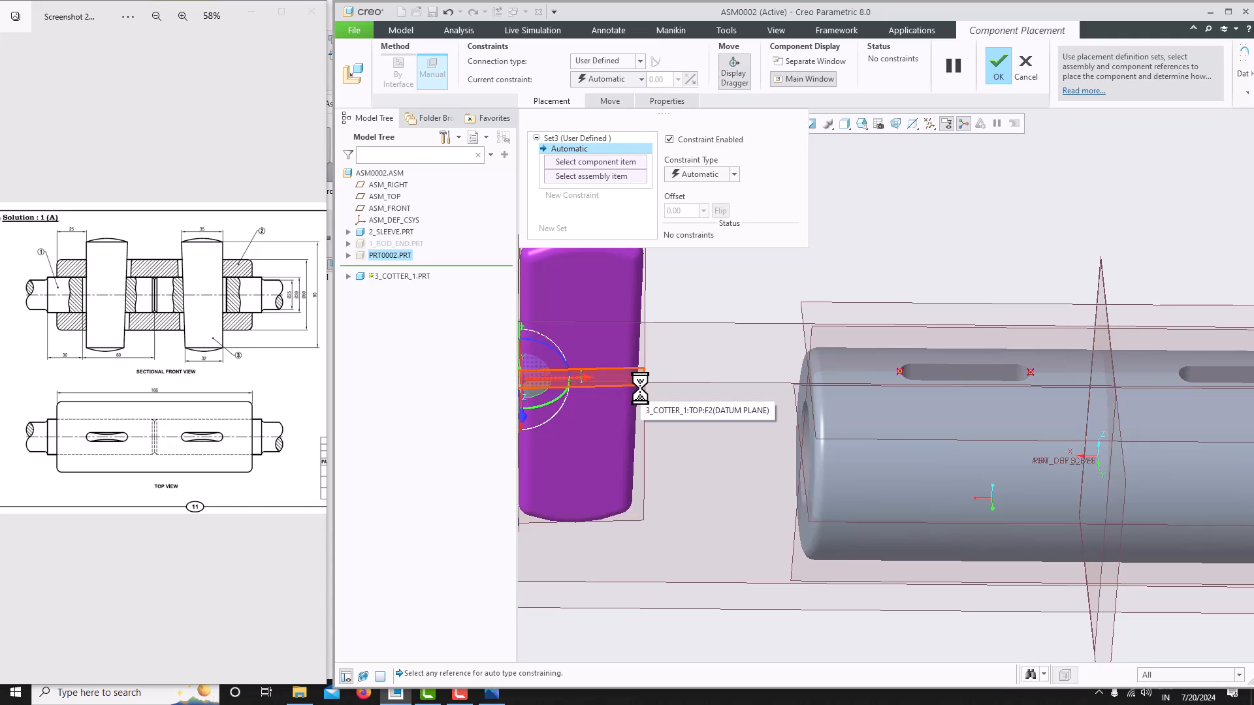
pyautogui.click(640, 390)
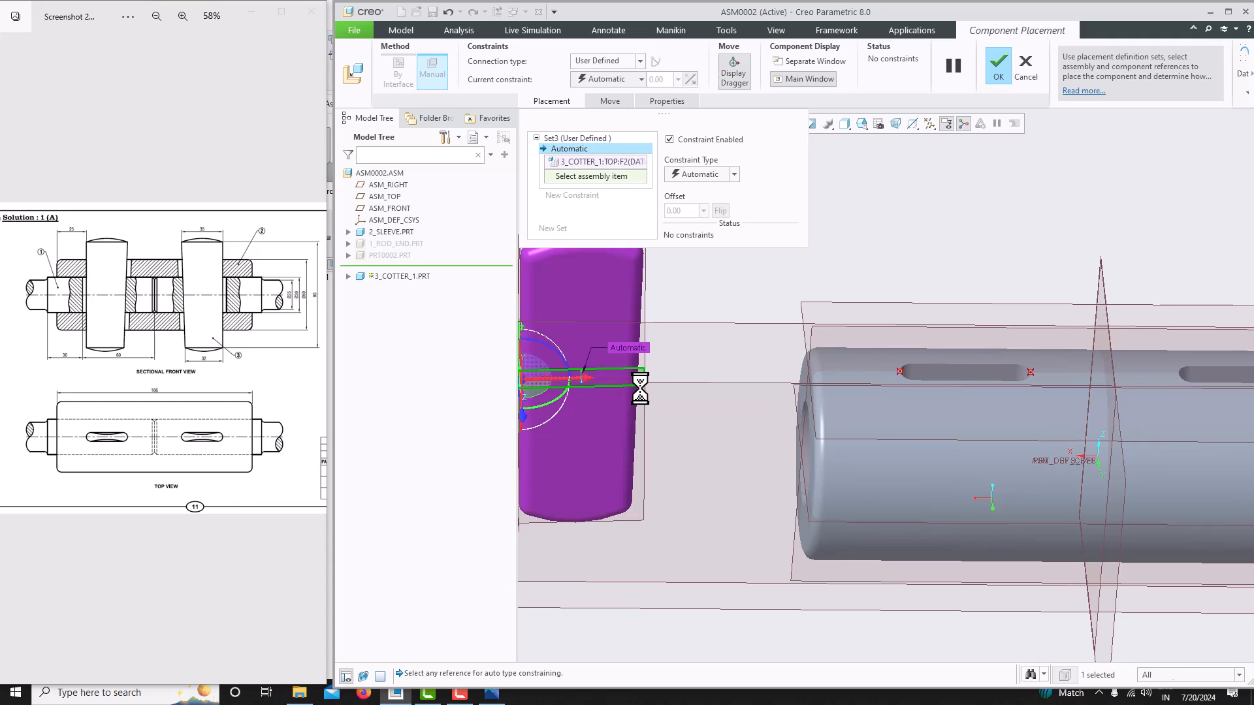
pyautogui.click(829, 519)
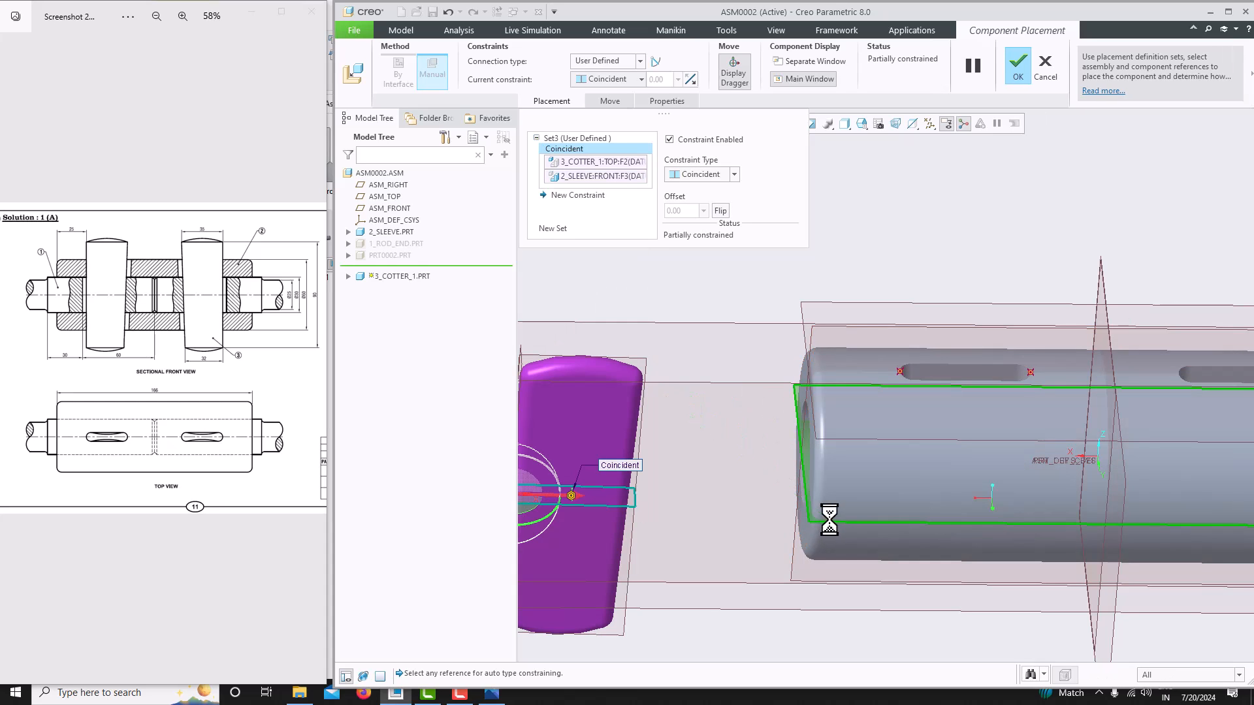
# - Add a Distance constraint of 25 mm between the cotter's RIGHT datum plane and the sleeve's end face
pyautogui.scroll(3, 723, 428)
pyautogui.scroll(-2, 636, 505)
pyautogui.moveTo(638, 503); pyautogui.dragTo(622, 430, button='middle')
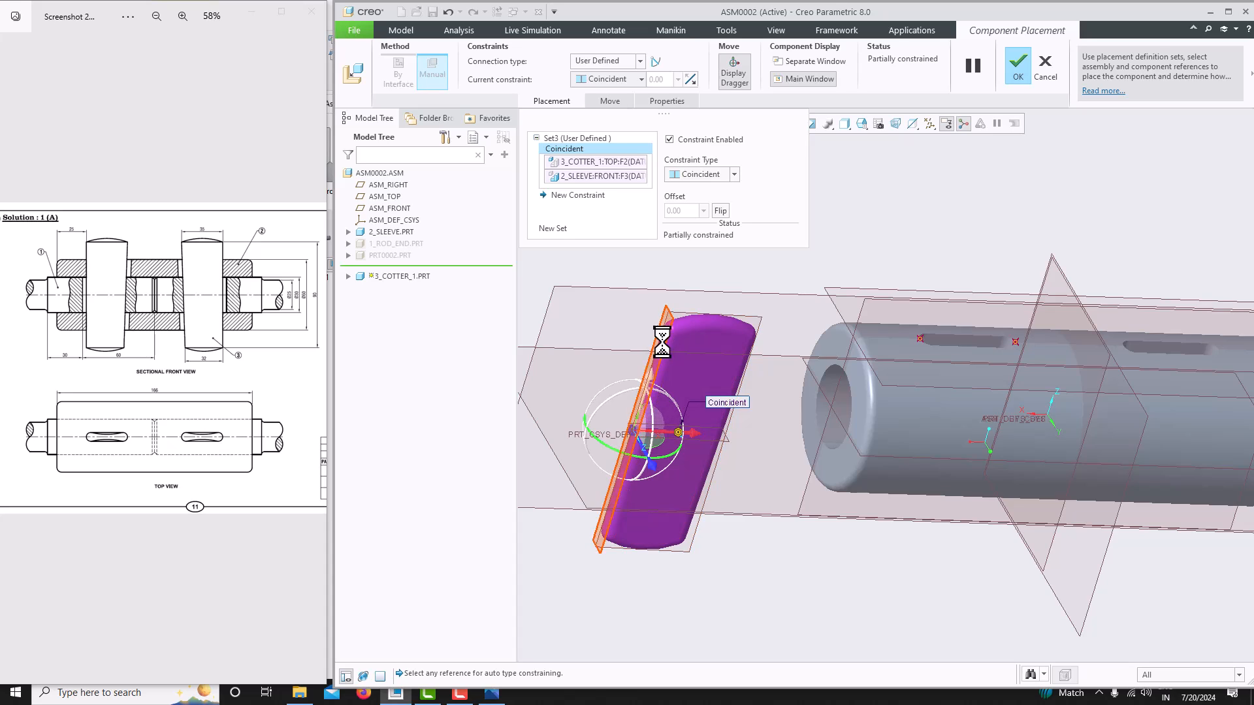
pyautogui.scroll(-2, 657, 359)
pyautogui.click(651, 382)
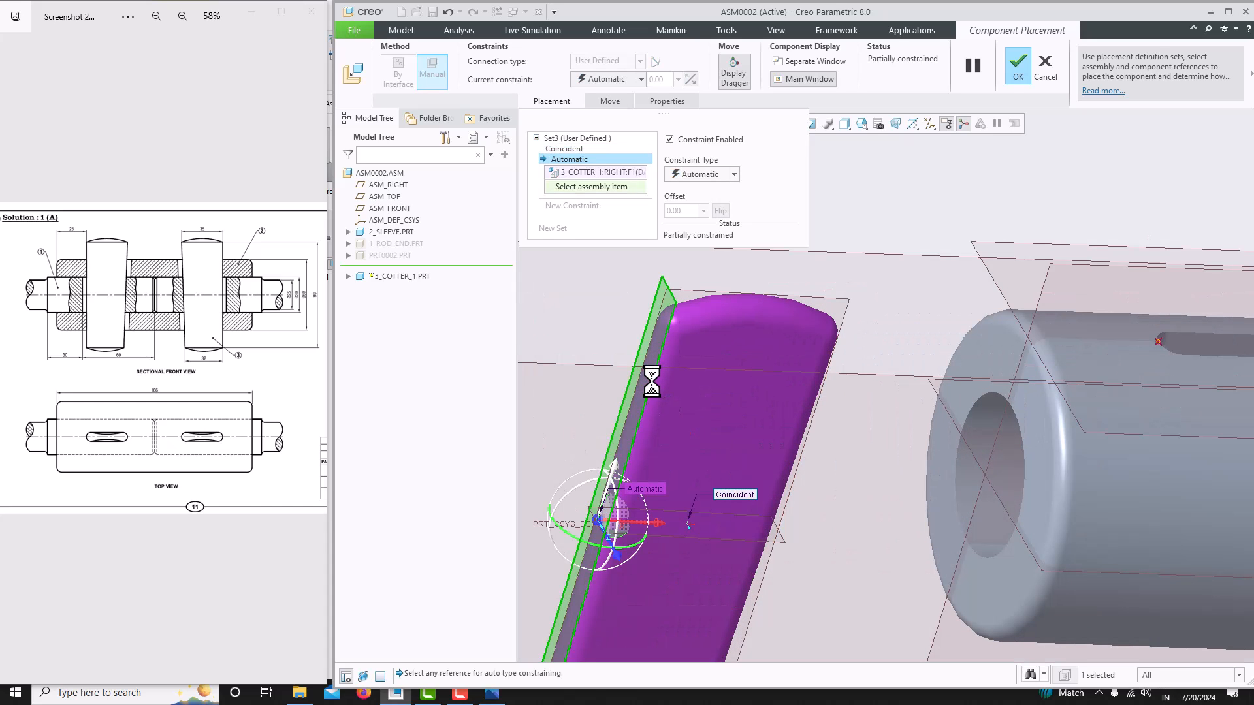
pyautogui.click(982, 350)
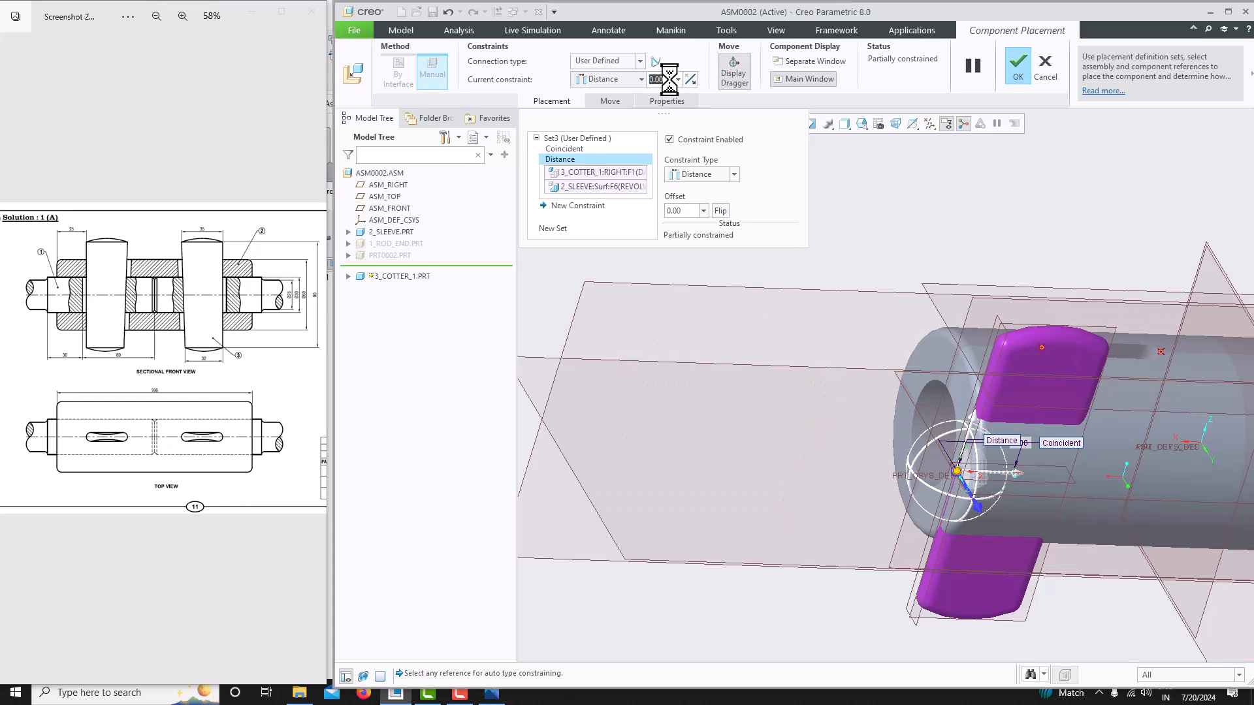
pyautogui.write('25')
pyautogui.press('Return')
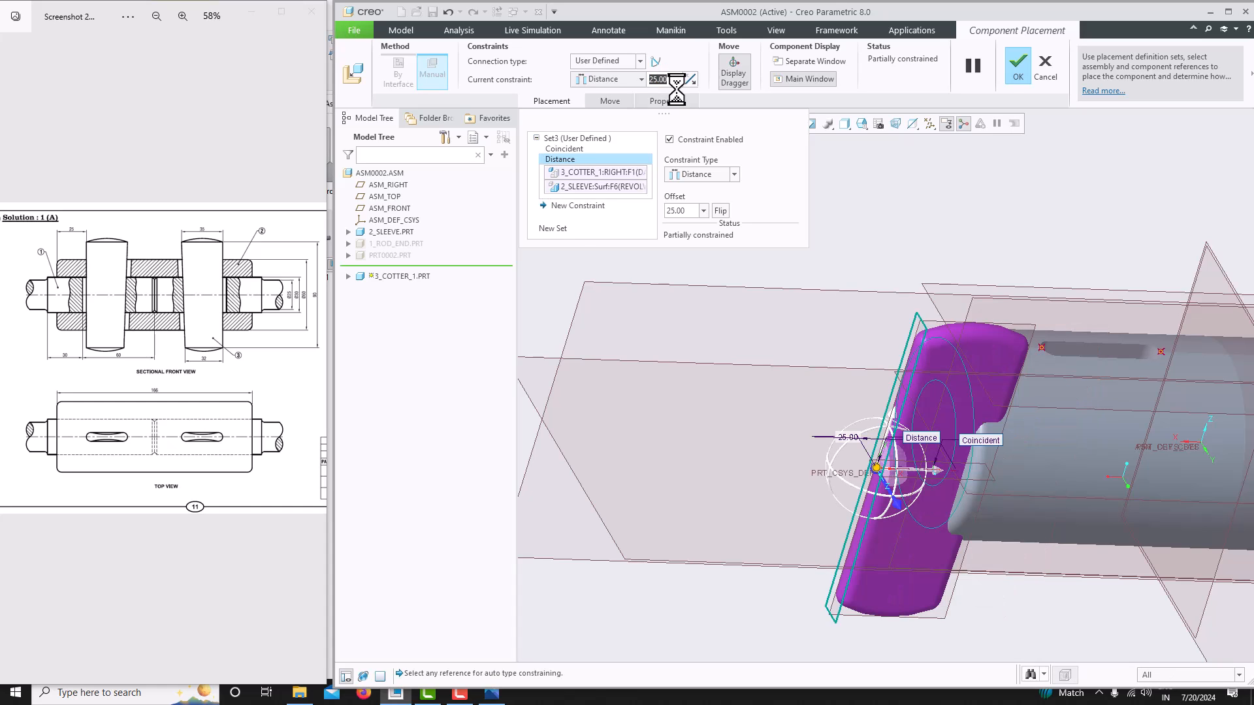
# - Constrain the cotter's FRONT datum plane coincident with the sleeve's TOP datum plane
pyautogui.moveTo(884, 473); pyautogui.dragTo(1052, 456)
pyautogui.moveTo(1052, 457); pyautogui.dragTo(998, 493, button='middle')
pyautogui.moveTo(973, 430); pyautogui.dragTo(994, 317, button='middle')
pyautogui.click(1229, 319)
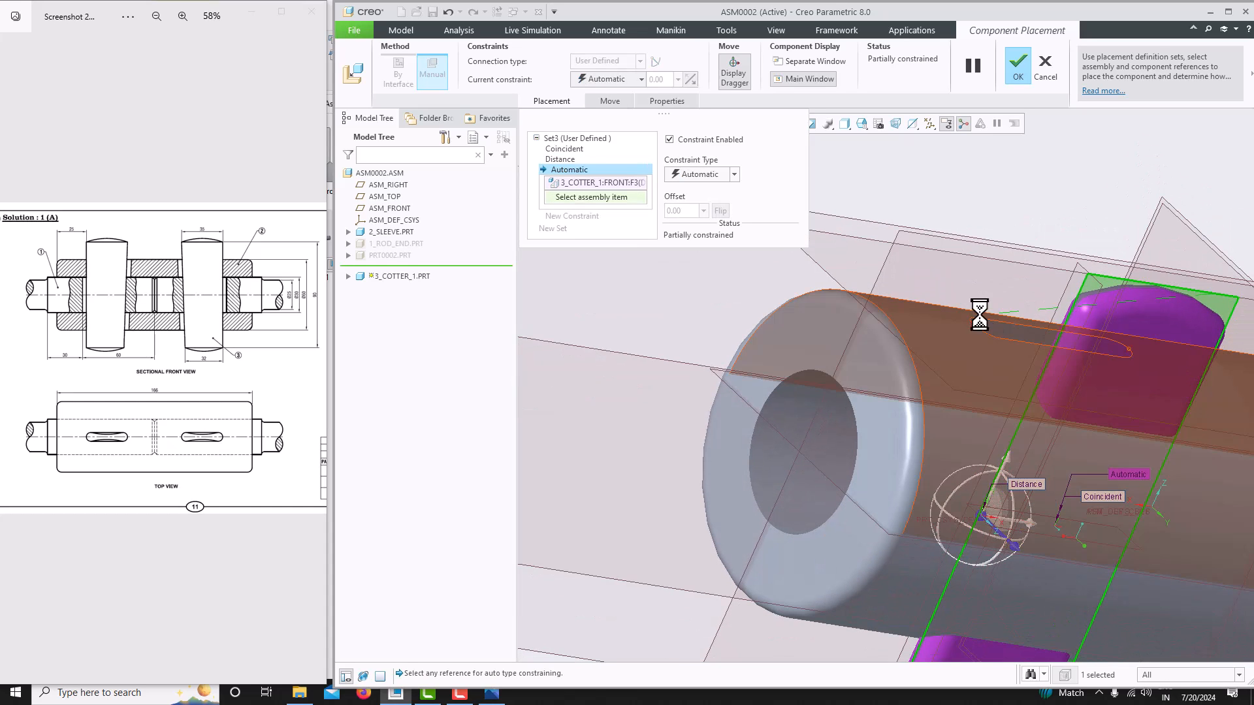
pyautogui.click(876, 280)
pyautogui.moveTo(913, 323)
pyautogui.mouseDown(button='middle')
pyautogui.moveTo(880, 339)
pyautogui.moveTo(889, 368)
pyautogui.mouseUp(button='middle')
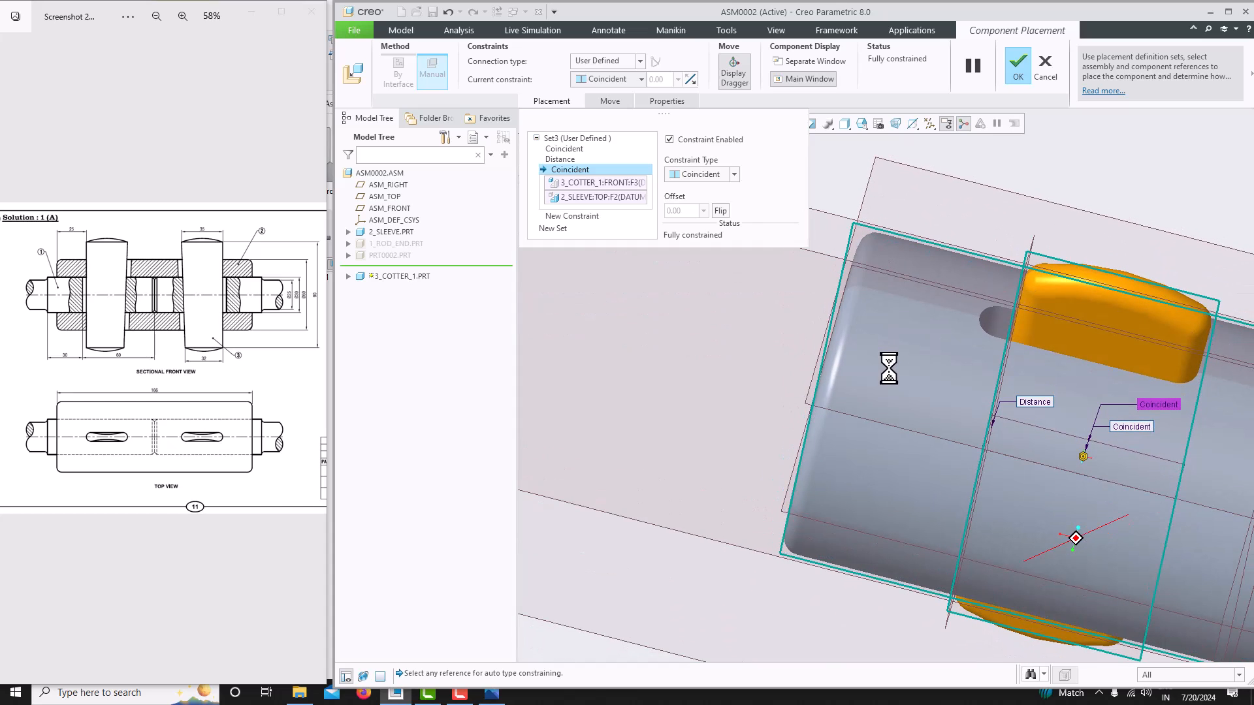
# - Set the cotter's distance constraint offset to 25 mm and finish the component placement
pyautogui.click(560, 159)
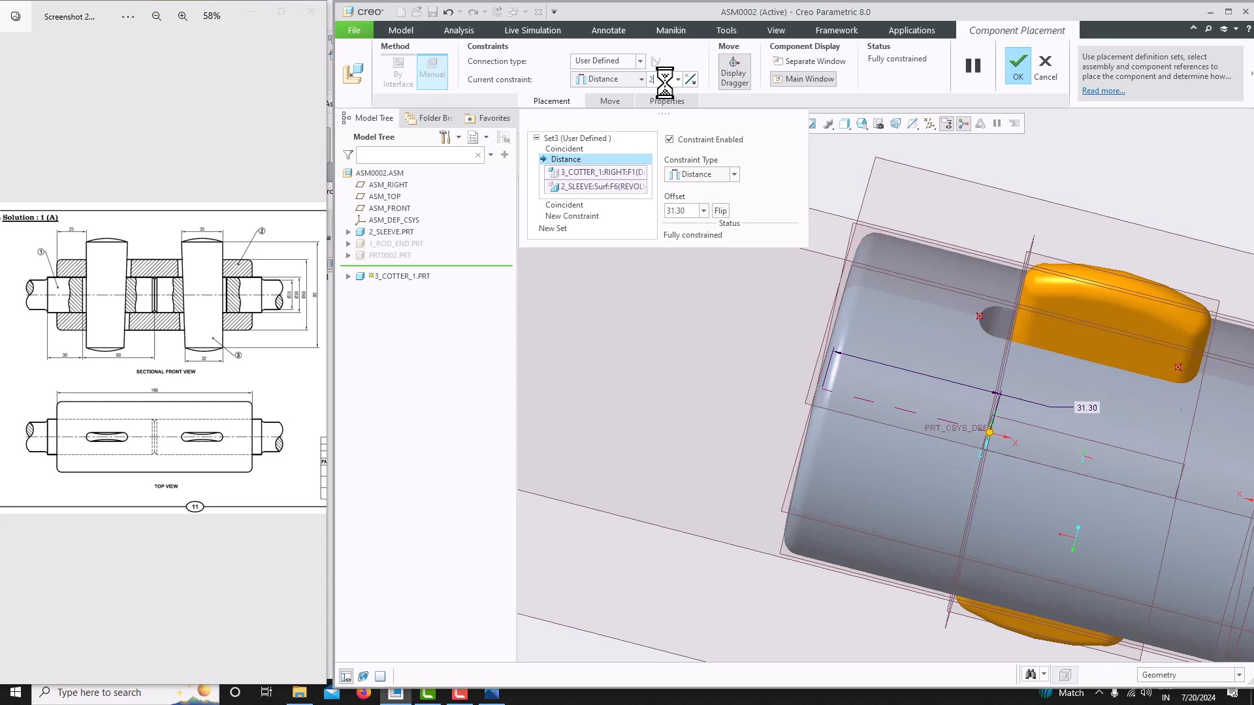
pyautogui.write('25')
pyautogui.press('Return')
pyautogui.moveTo(838, 364); pyautogui.dragTo(869, 417, button='middle')
pyautogui.scroll(-3, 776, 359)
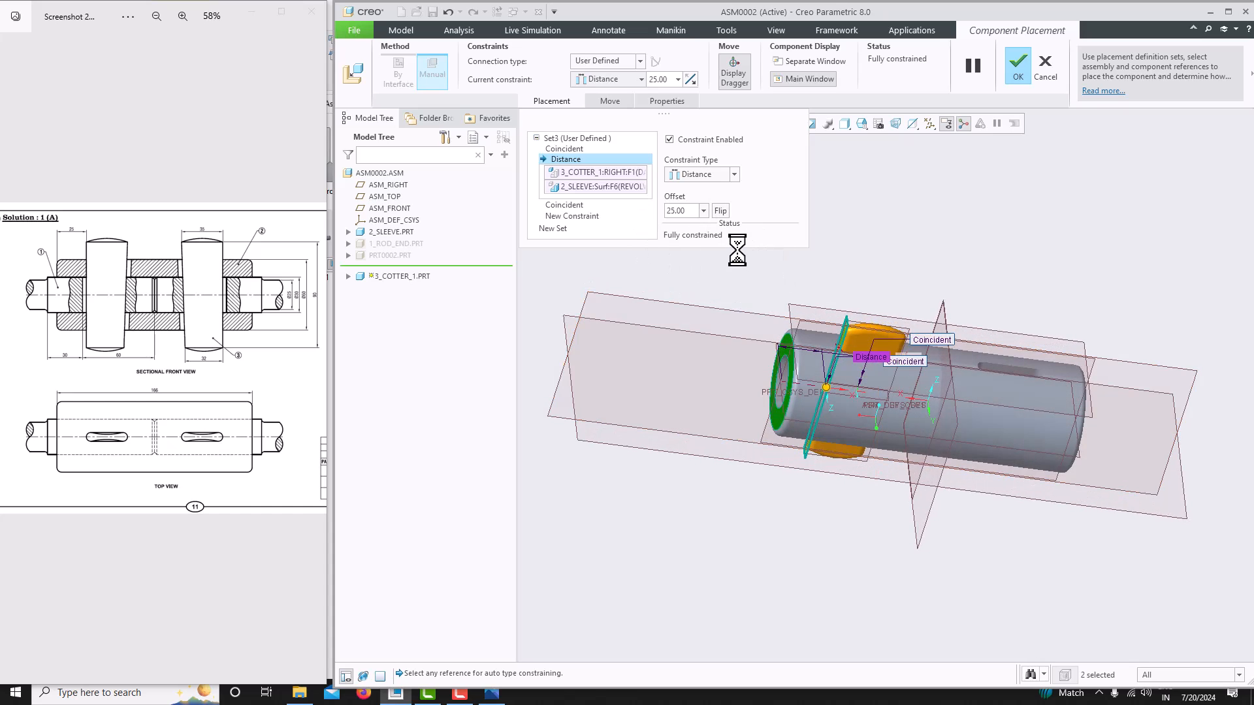
pyautogui.middleClick(834, 400)
pyautogui.scroll(3, 829, 386)
pyautogui.moveTo(852, 390); pyautogui.dragTo(742, 327, button='middle')
pyautogui.scroll(-3, 818, 366)
pyautogui.scroll(4, 810, 358)
pyautogui.scroll(-3, 751, 347)
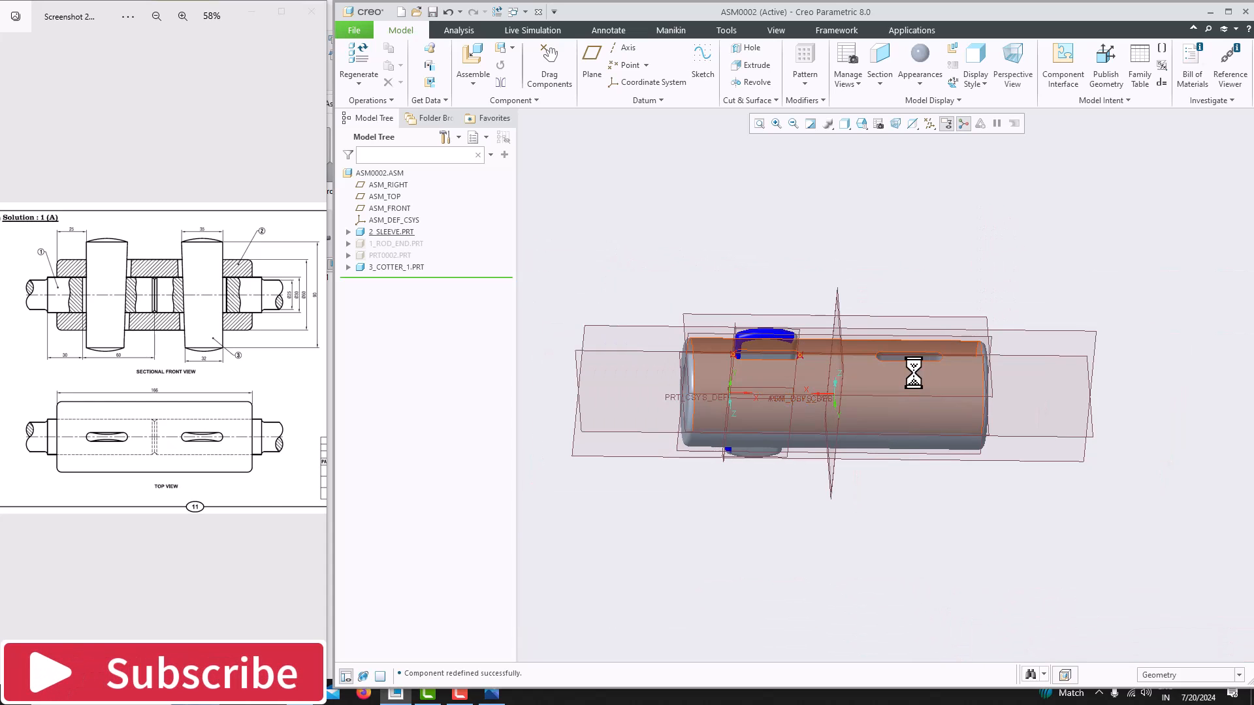
# - Mirror the cotter about the ASM_RIGHT datum plane, reusing the selected model
pyautogui.click(404, 267)
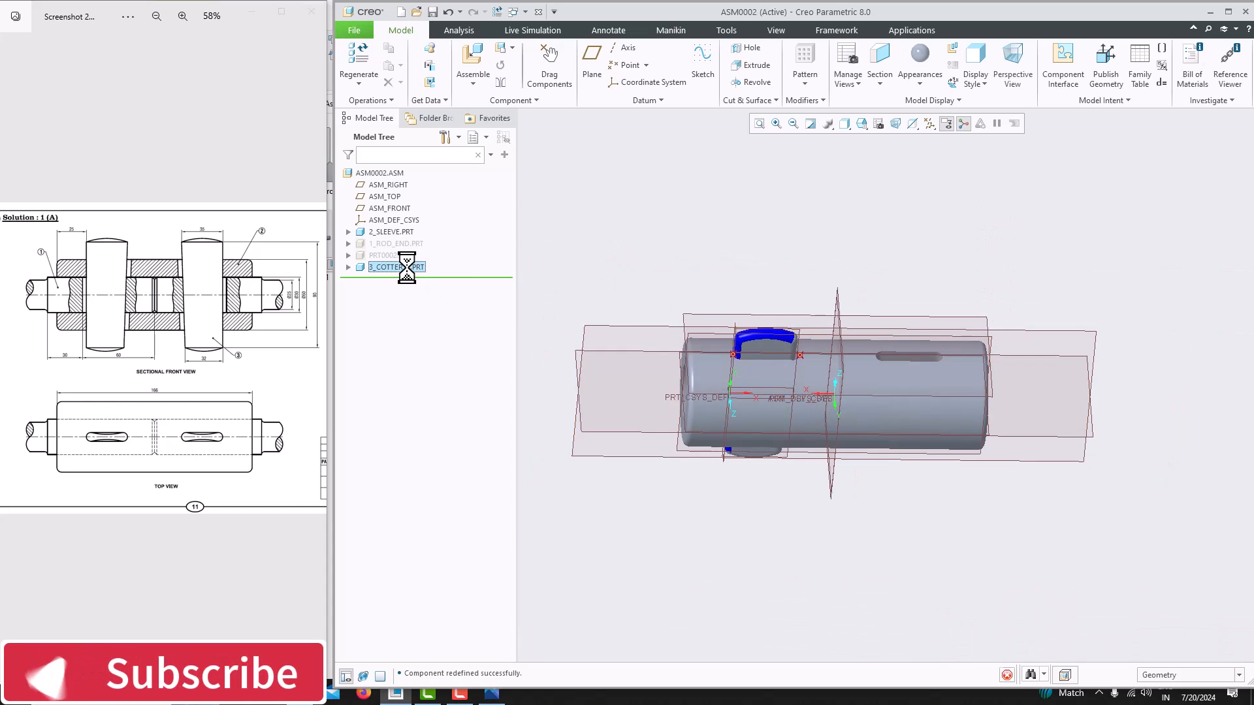
pyautogui.click(501, 82)
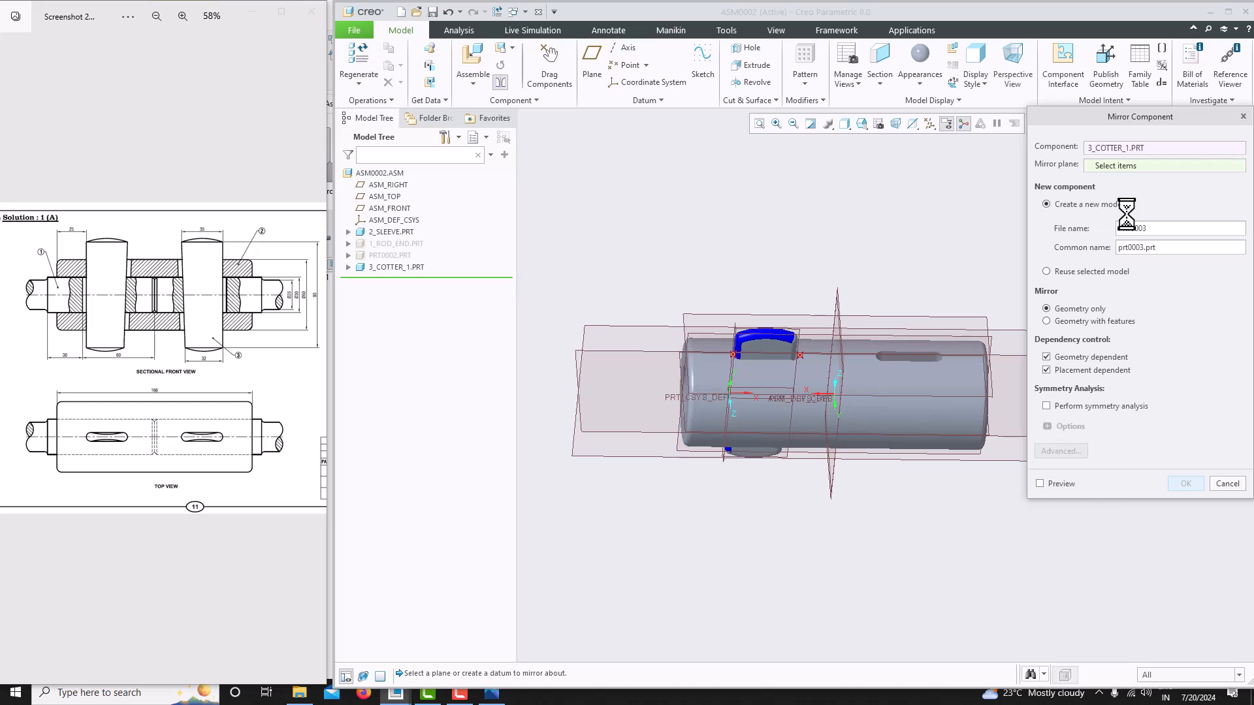
pyautogui.click(1087, 272)
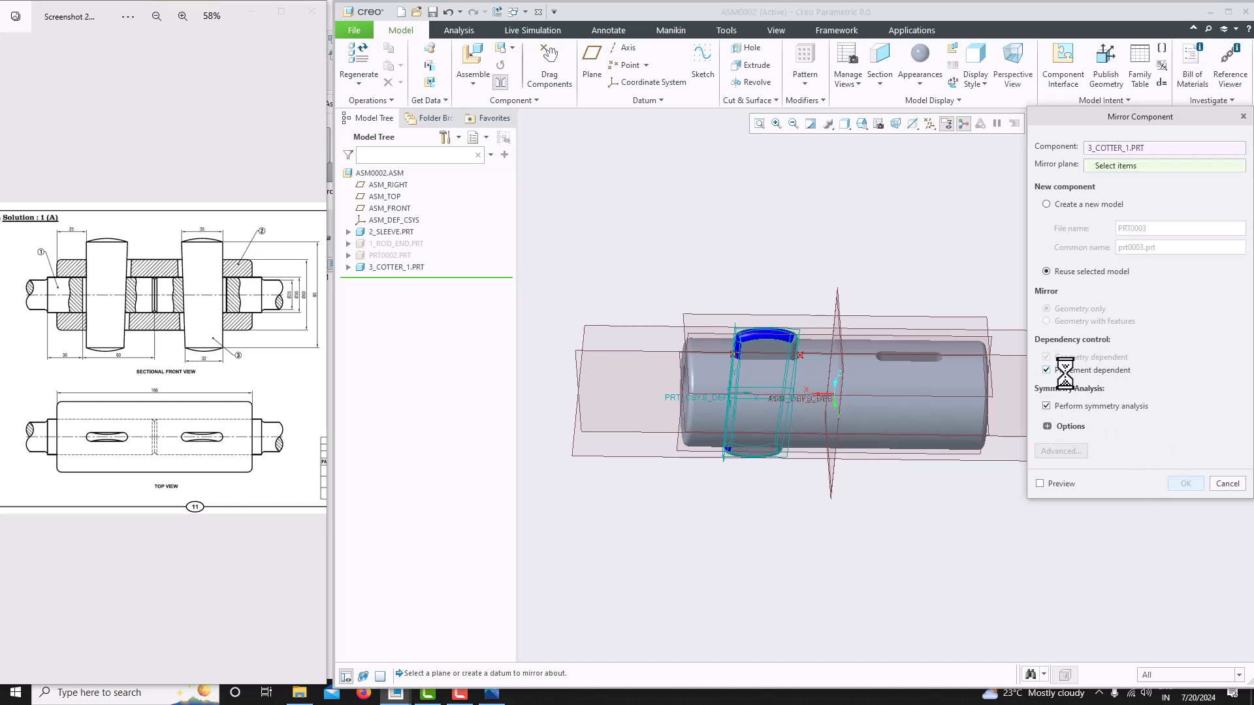
pyautogui.moveTo(871, 313); pyautogui.dragTo(831, 316, button='middle')
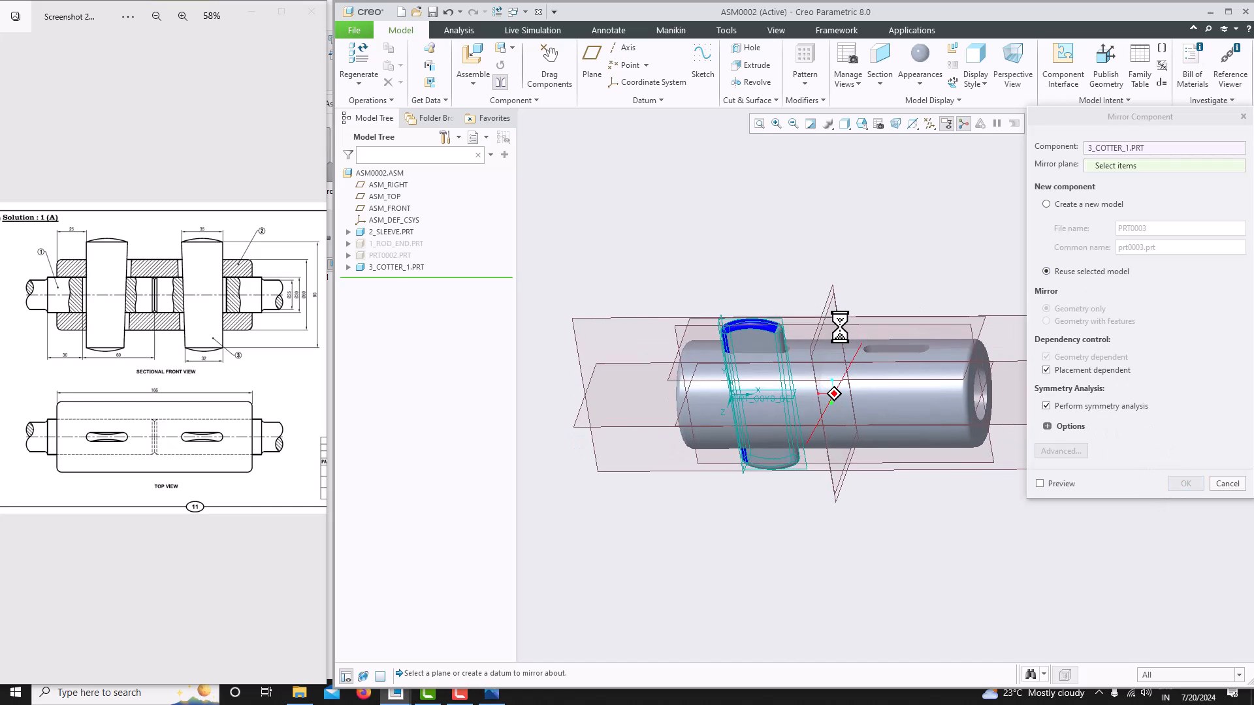
pyautogui.click(824, 296)
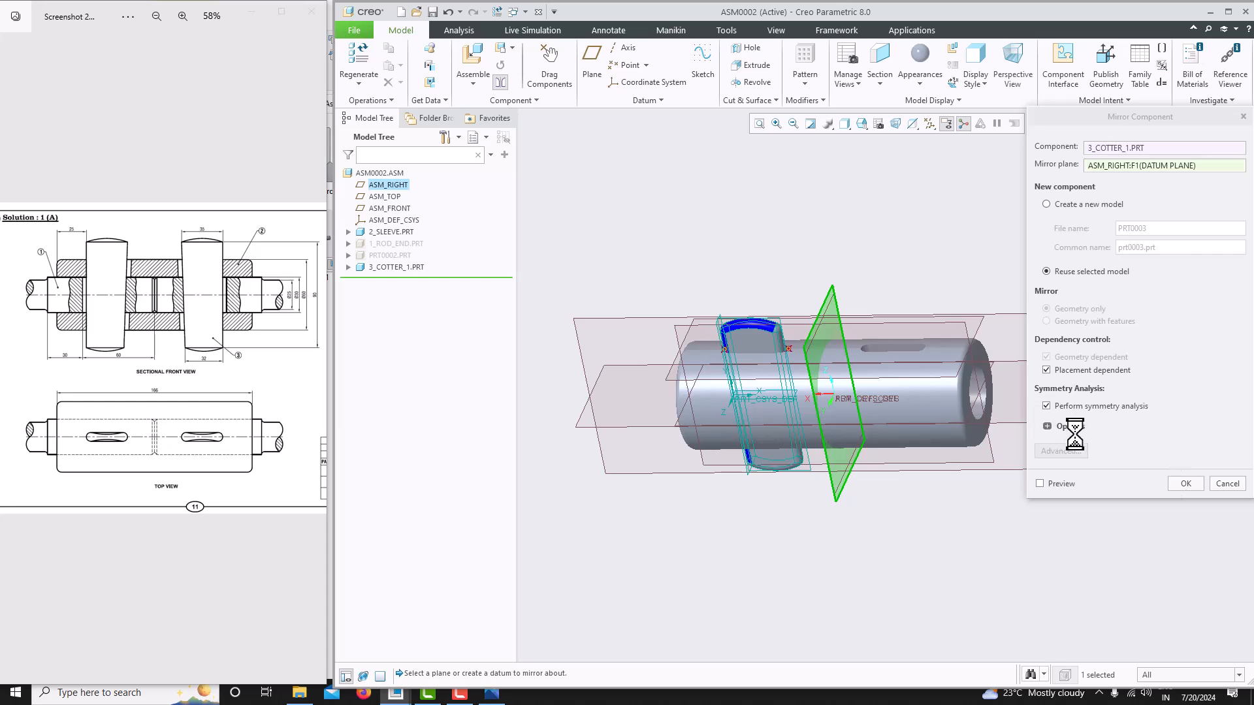
pyautogui.click(1186, 483)
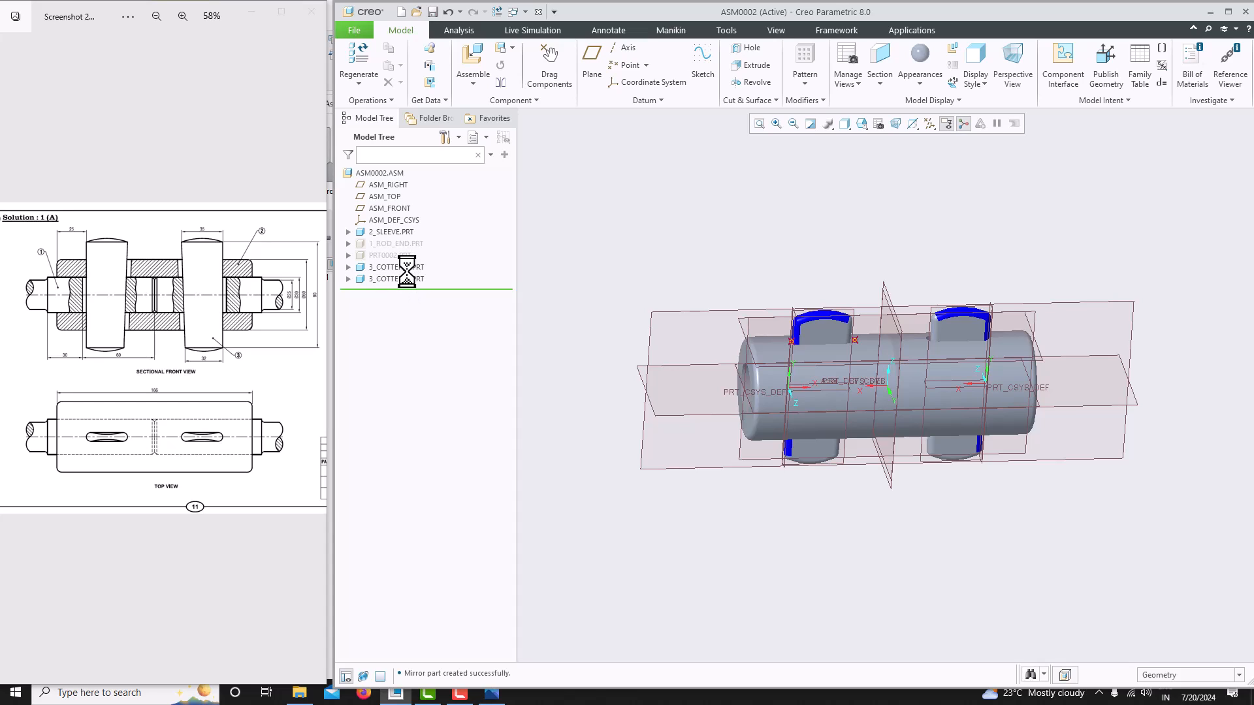
# - Unhide both rod end components, 1_ROD_END.PRT and PRT0002.PRT
pyautogui.scroll(-3, 919, 361)
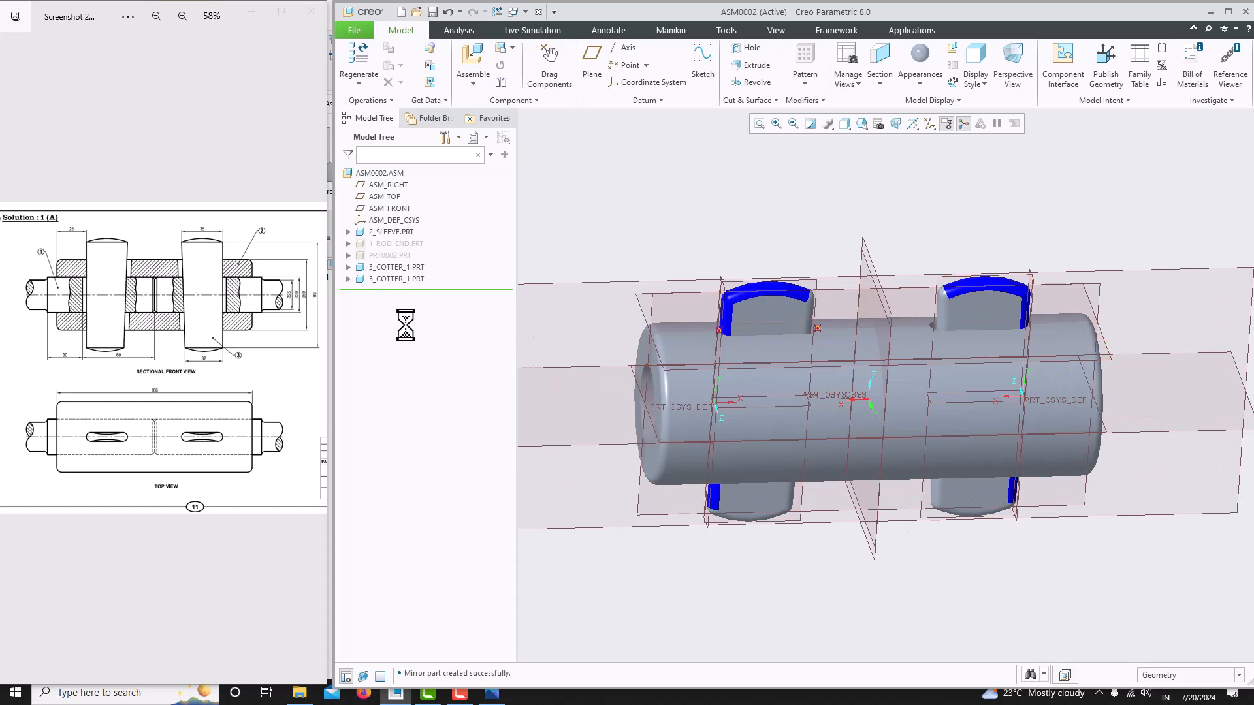
pyautogui.click(377, 243)
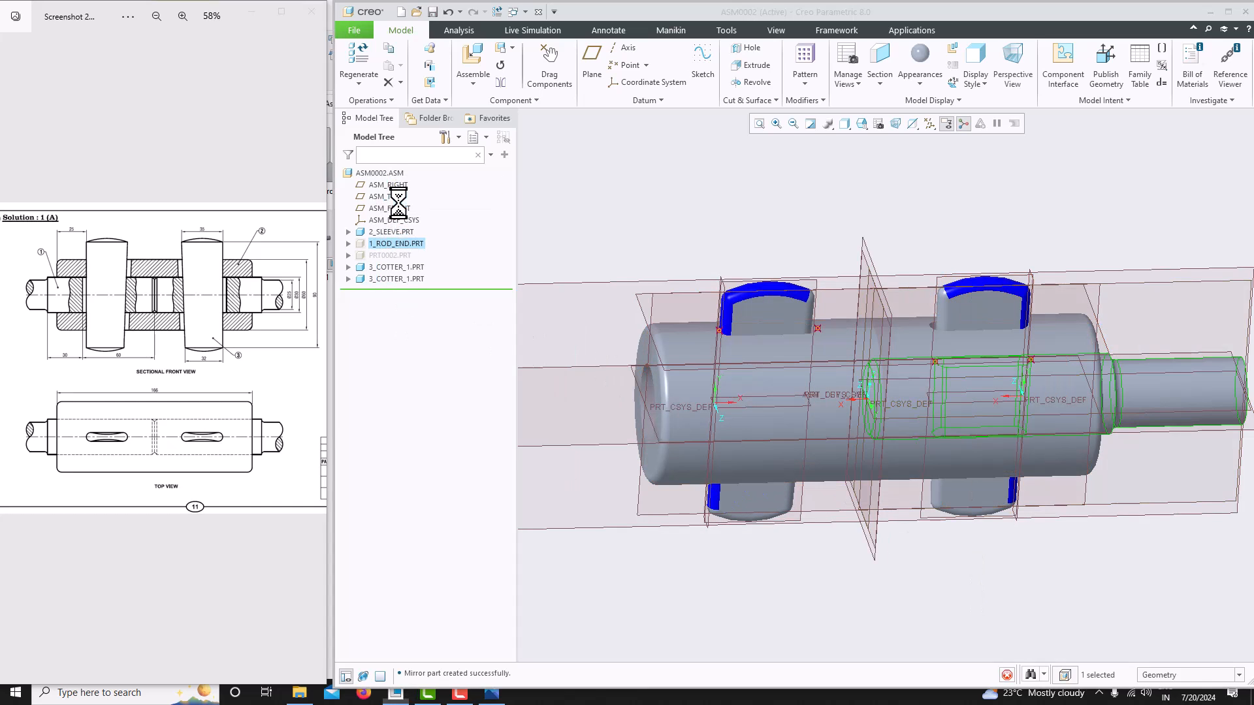
pyautogui.click(390, 255)
pyautogui.click(776, 261)
pyautogui.moveTo(973, 313)
pyautogui.mouseDown(button='middle')
pyautogui.moveTo(929, 318)
pyautogui.moveTo(885, 292)
pyautogui.moveTo(893, 299)
pyautogui.mouseUp(button='middle')
# - Turn off the display of all datum features in the graphics area
pyautogui.click(929, 130)
pyautogui.click(930, 141)
pyautogui.click(899, 191)
pyautogui.scroll(4, 869, 311)
pyautogui.scroll(-3, 879, 303)
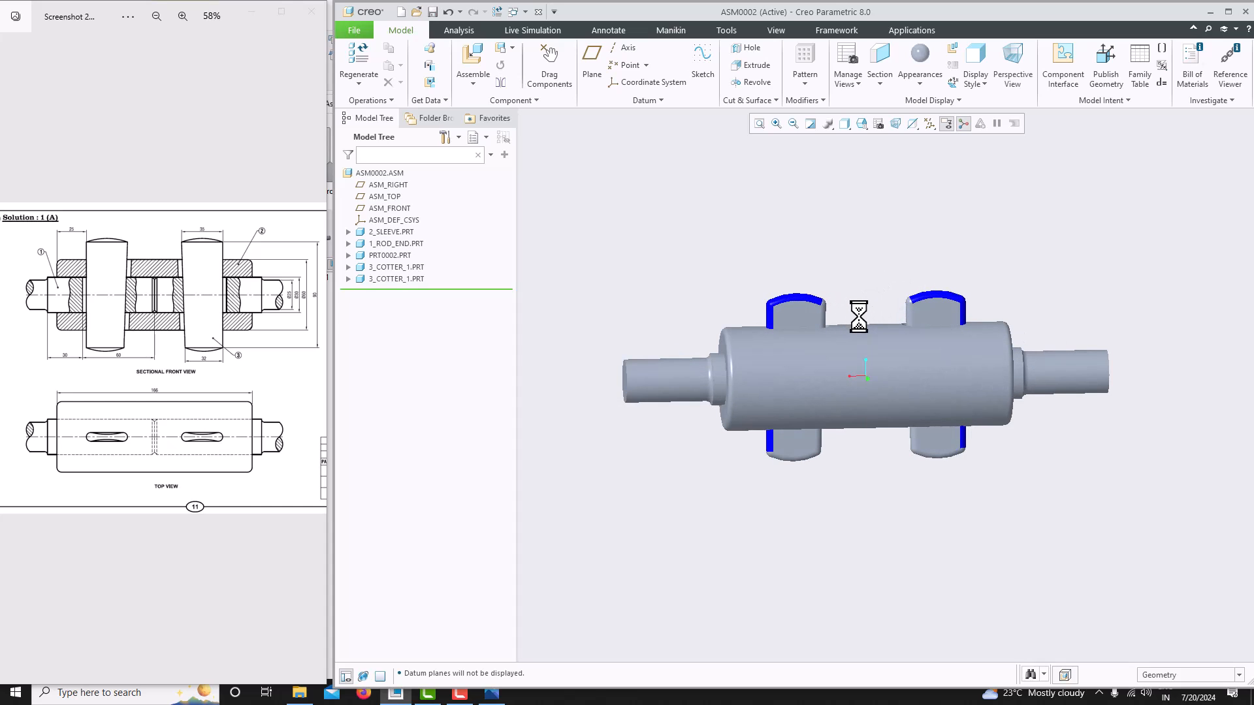
pyautogui.moveTo(836, 346)
pyautogui.mouseDown(button='middle')
pyautogui.moveTo(795, 375)
pyautogui.moveTo(830, 385)
pyautogui.mouseUp(button='middle')
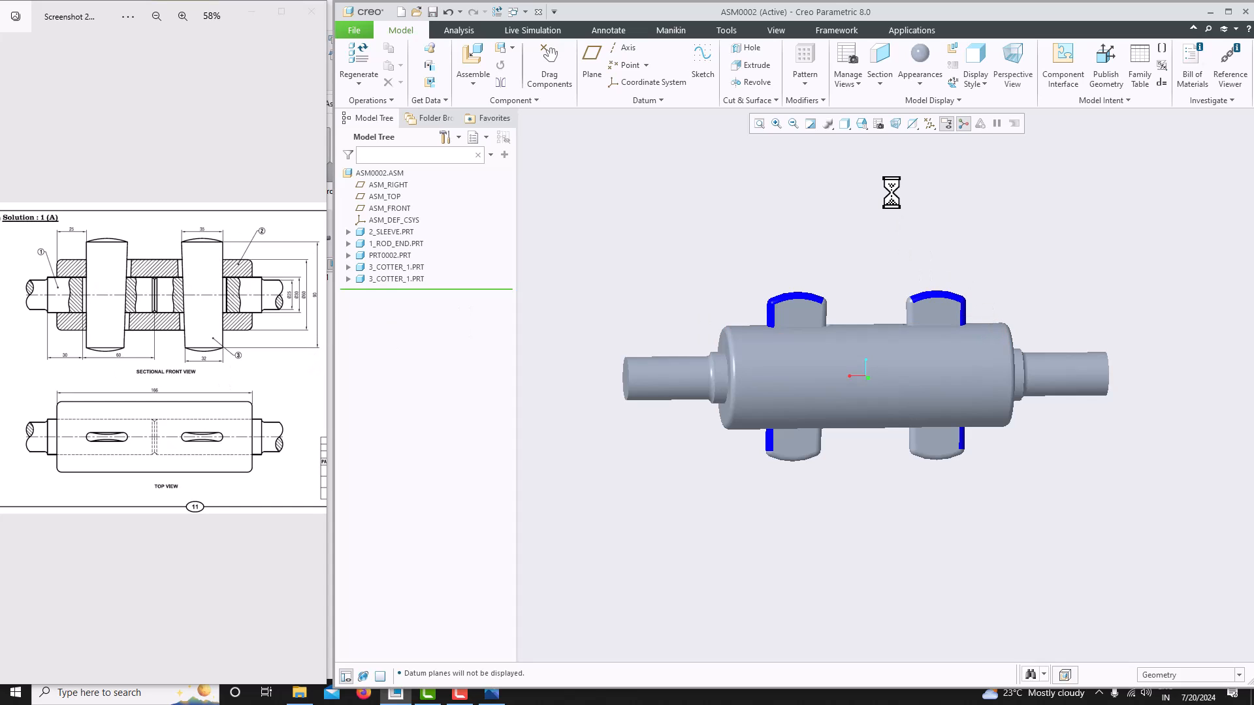
# - Create a planar section of the assembly through the ASM_TOP datum plane
pyautogui.click(880, 83)
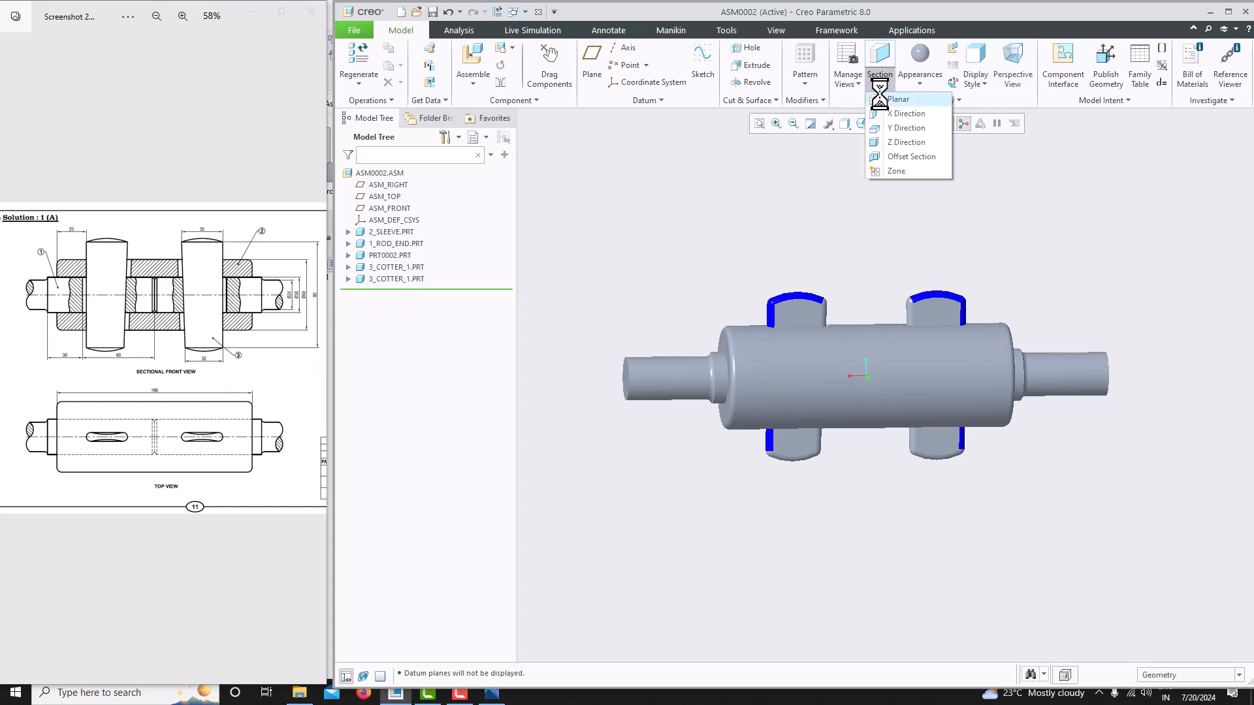
pyautogui.click(882, 100)
pyautogui.click(929, 123)
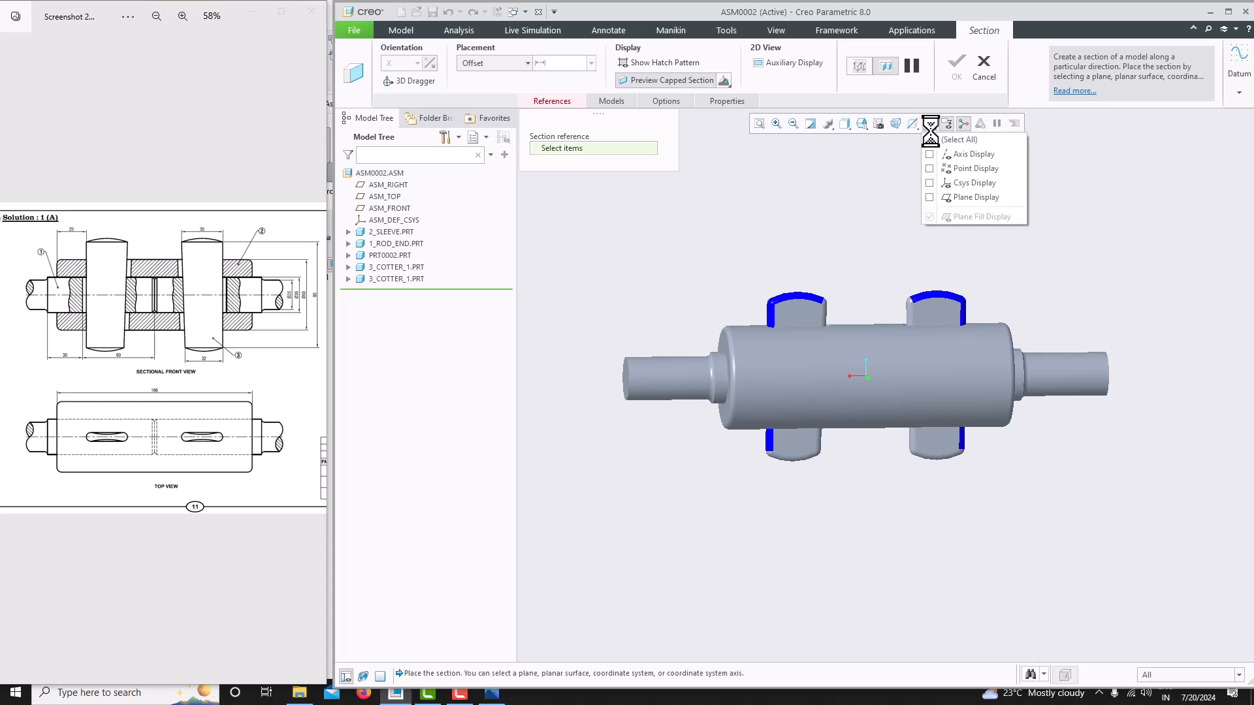
pyautogui.click(929, 197)
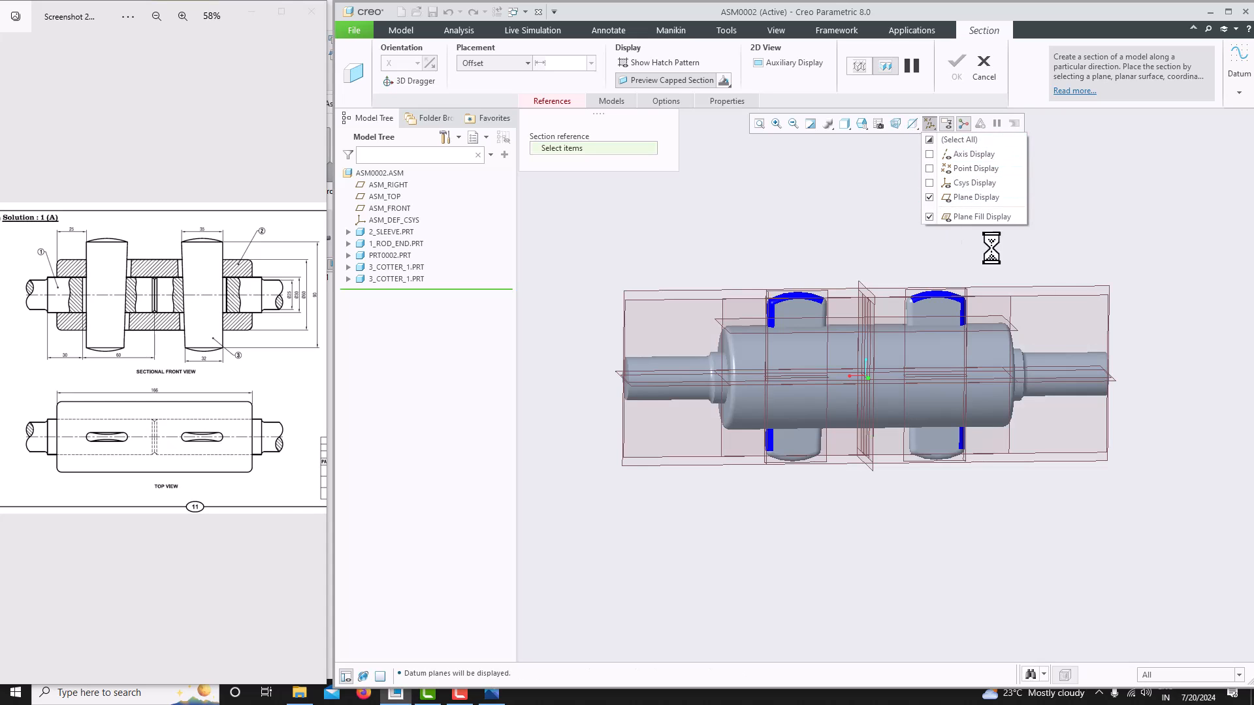
pyautogui.click(1094, 289)
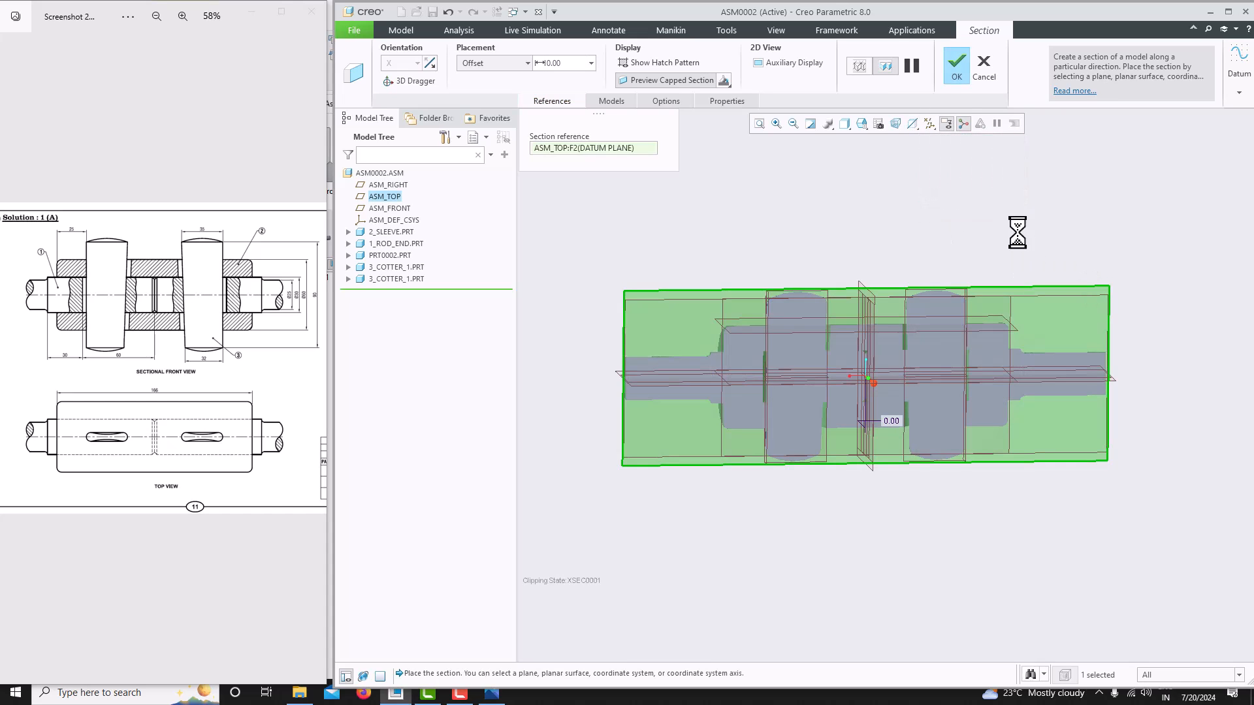
pyautogui.click(946, 75)
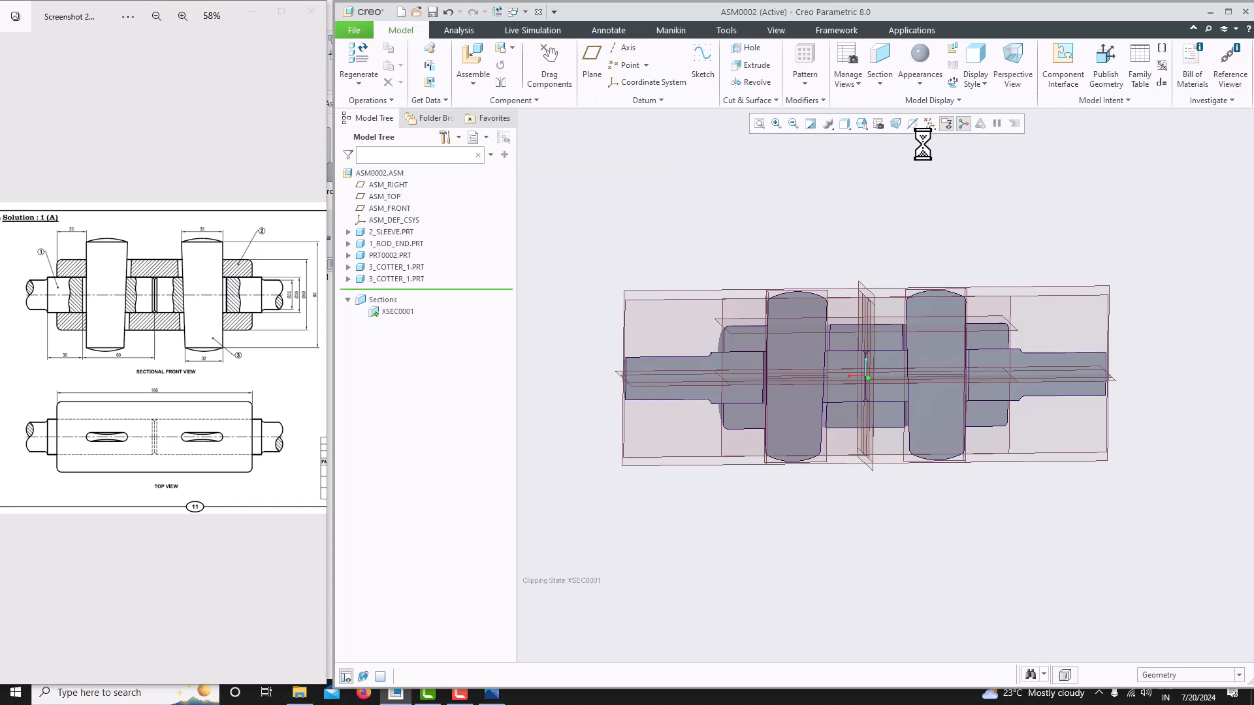
# - Turn off the datum plane display again
pyautogui.click(928, 124)
pyautogui.click(931, 140)
pyautogui.click(932, 141)
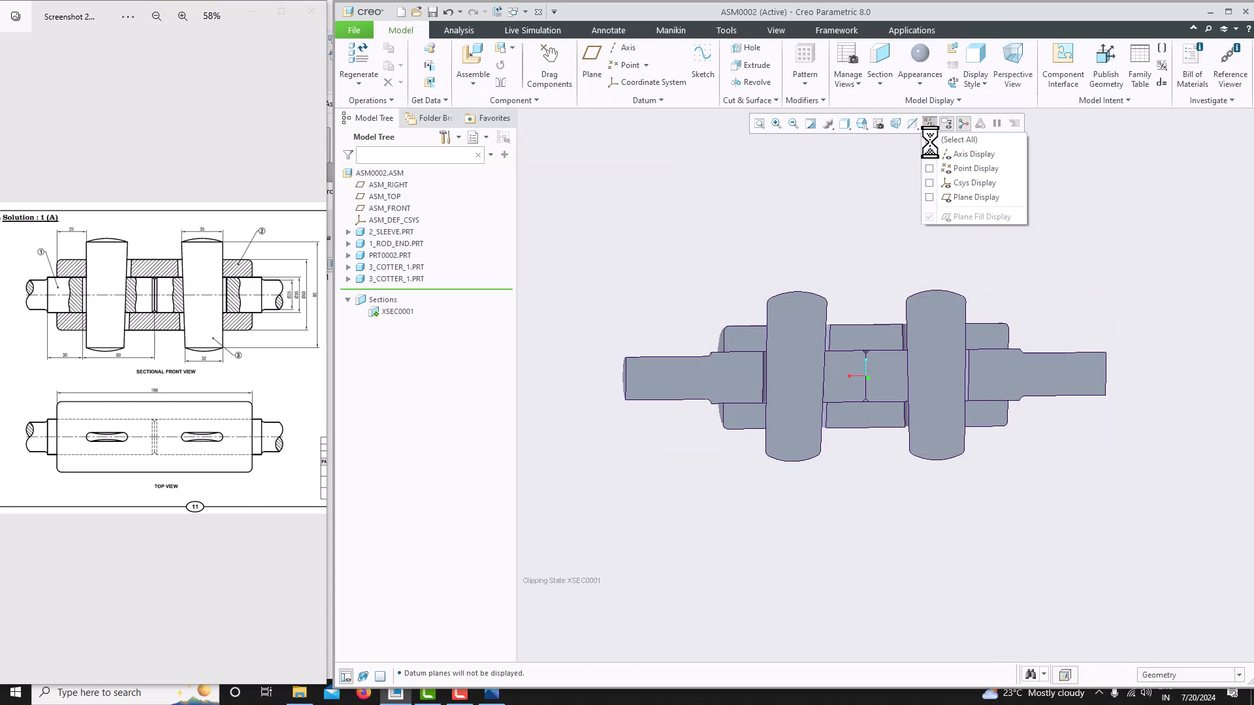
pyautogui.click(897, 207)
# - Examine the sectioned assembly against the reference sectional front view
pyautogui.scroll(-5, 806, 355)
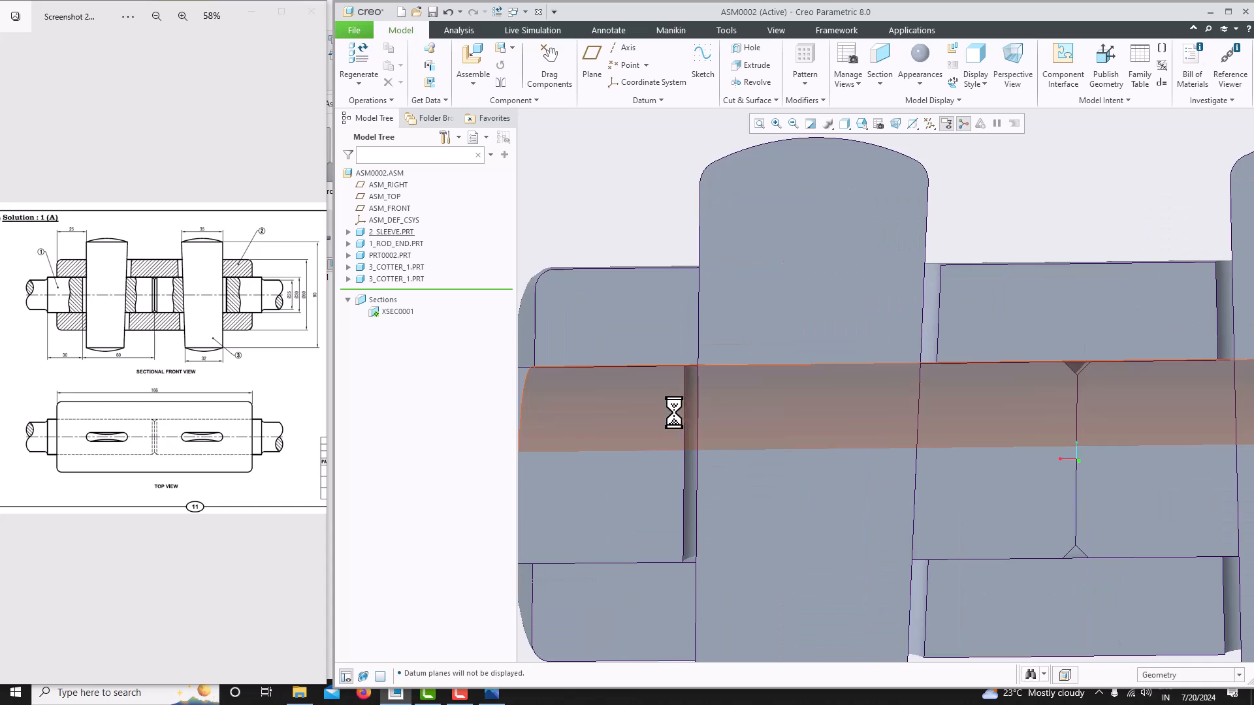
pyautogui.scroll(2, 753, 371)
pyautogui.scroll(-2, 684, 353)
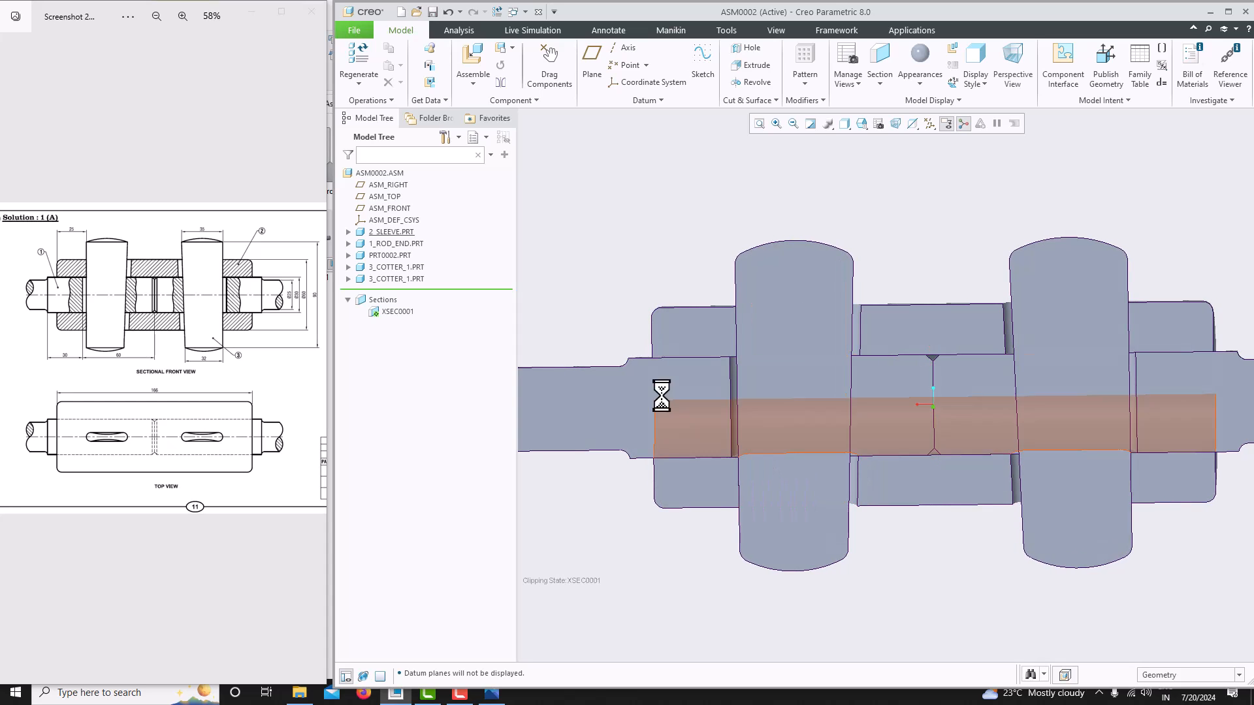
pyautogui.moveTo(915, 371)
pyautogui.mouseDown(button='middle')
pyautogui.moveTo(933, 362)
pyautogui.moveTo(920, 370)
pyautogui.mouseUp(button='middle')
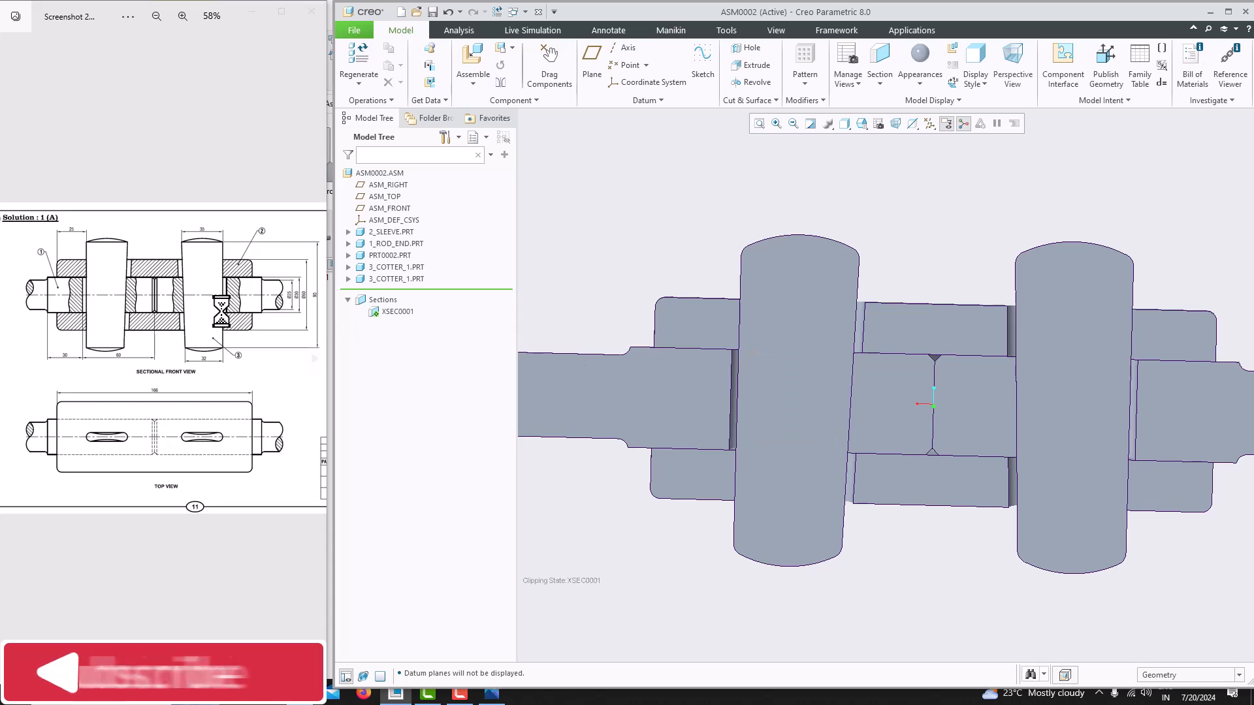
pyautogui.moveTo(829, 531); pyautogui.dragTo(876, 498, button='middle')
pyautogui.scroll(-3, 824, 456)
pyautogui.moveTo(824, 456)
pyautogui.mouseDown(button='middle')
pyautogui.moveTo(831, 503)
pyautogui.moveTo(806, 457)
pyautogui.moveTo(791, 456)
pyautogui.mouseUp(button='middle')
pyautogui.scroll(-3, 801, 482)
pyautogui.scroll(3, 790, 454)
pyautogui.scroll(2, 789, 454)
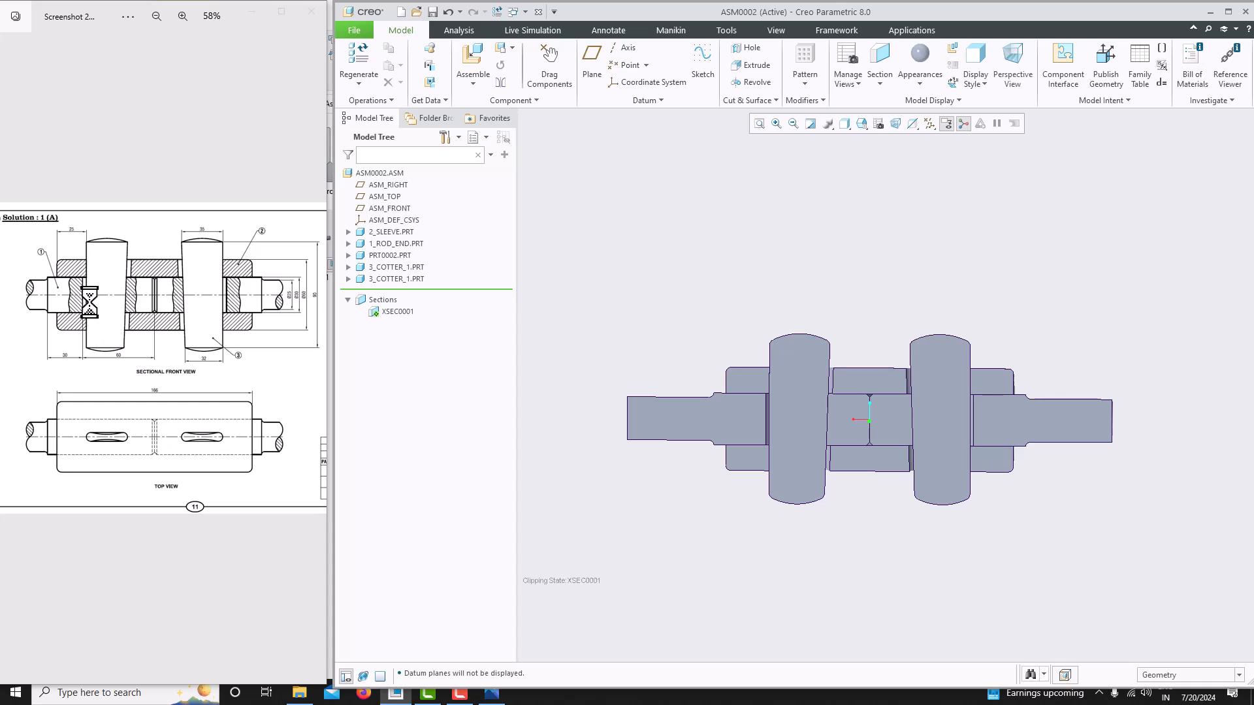
pyautogui.scroll(-2, 779, 443)
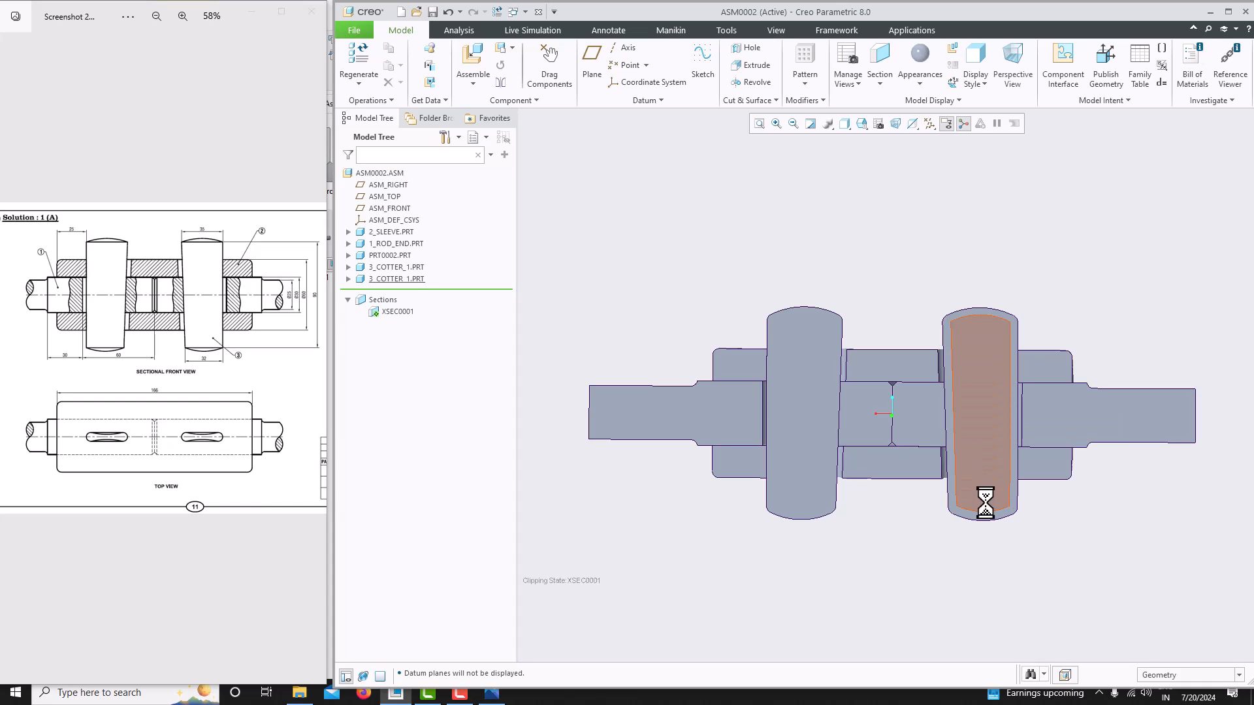
pyautogui.moveTo(889, 524); pyautogui.dragTo(902, 525, button='middle')
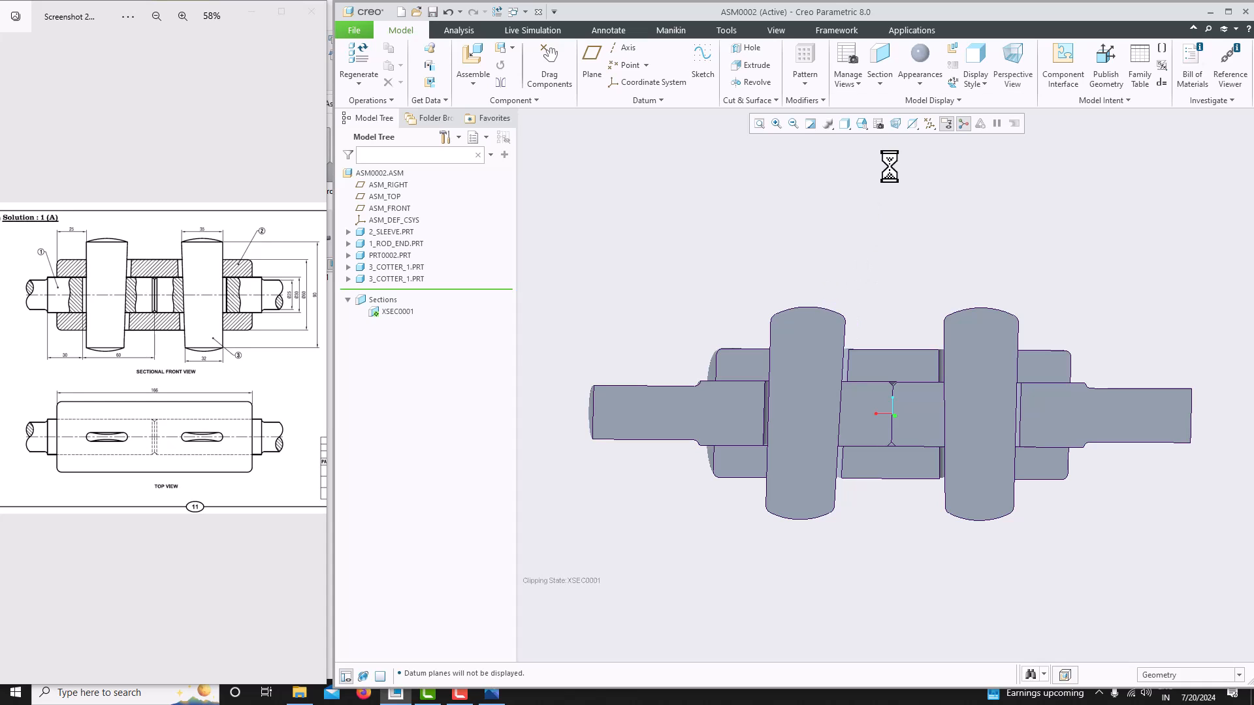
# - Delete the XSEC0001 section from the model tree
pyautogui.click(391, 311)
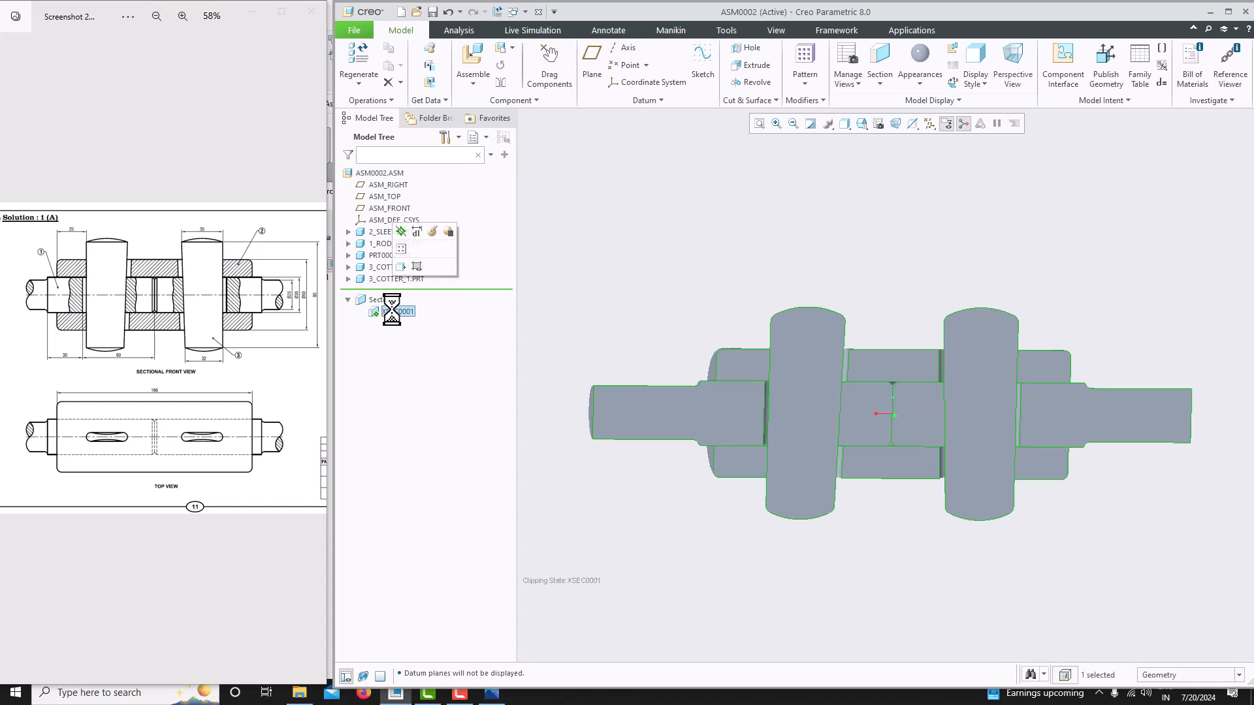
pyautogui.rightClick(392, 311)
pyautogui.click(412, 420)
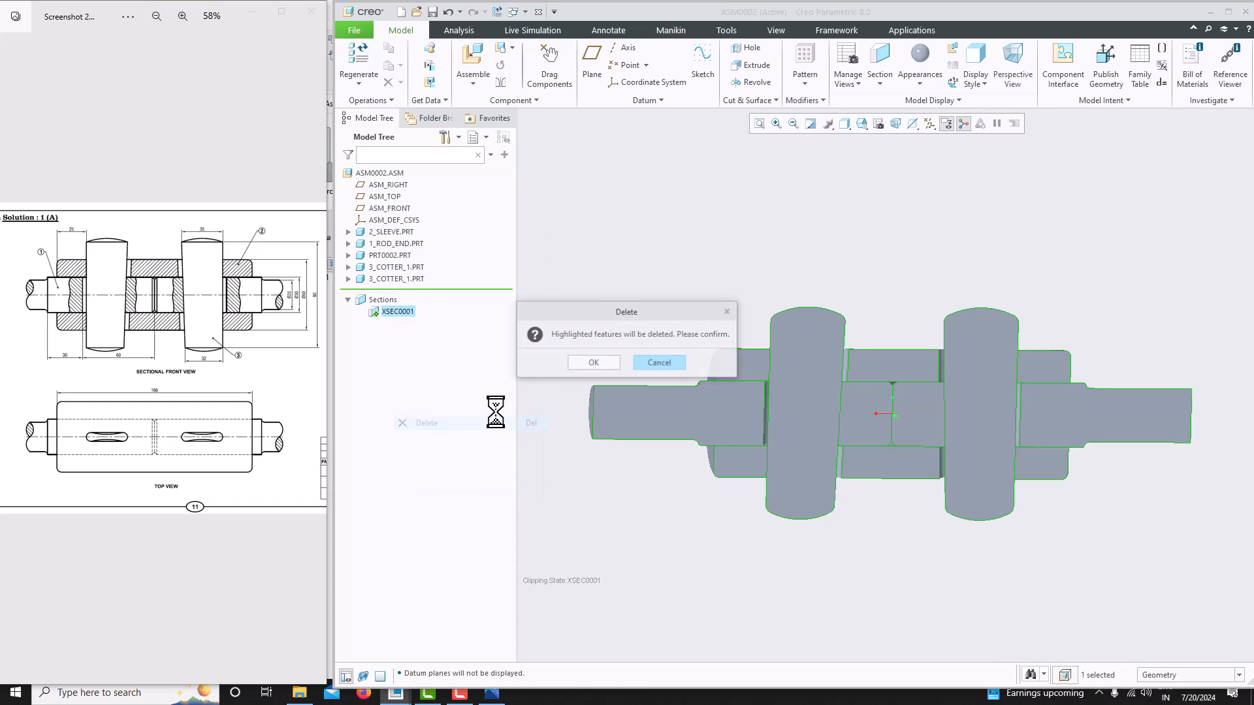
pyautogui.click(588, 363)
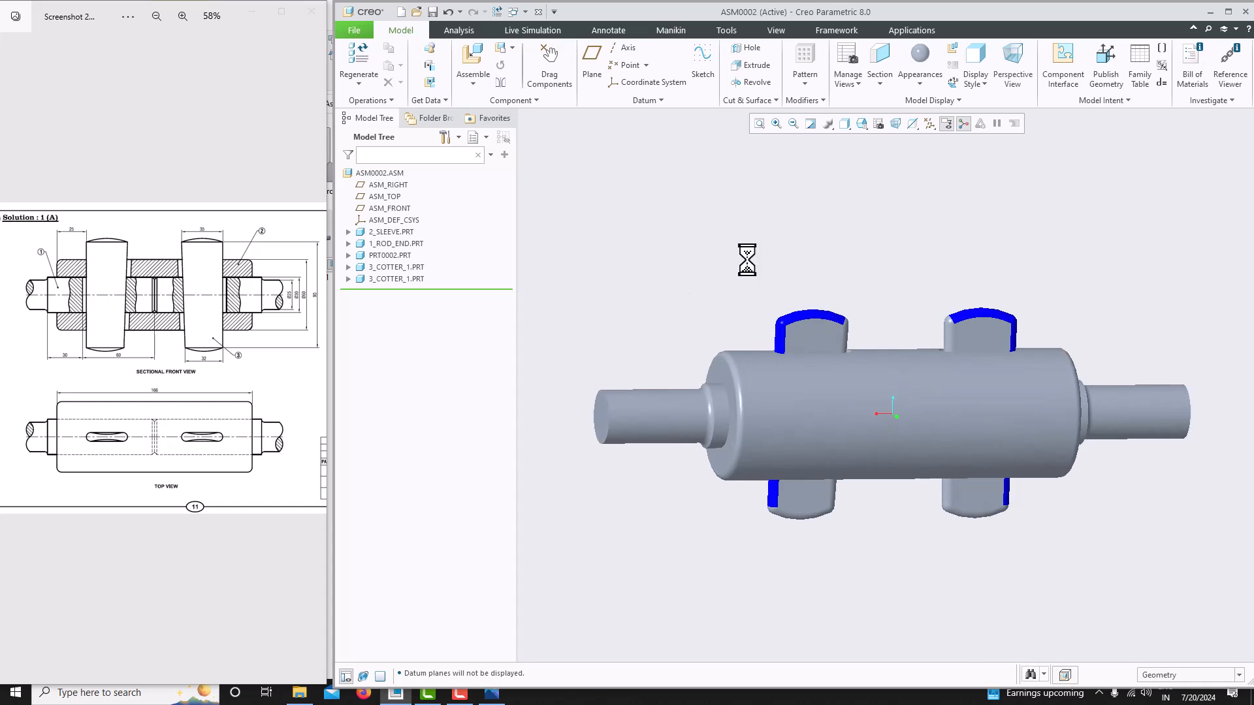
# - Display the assembly shaded with edges and maximize the program window
pyautogui.click(862, 124)
pyautogui.click(845, 123)
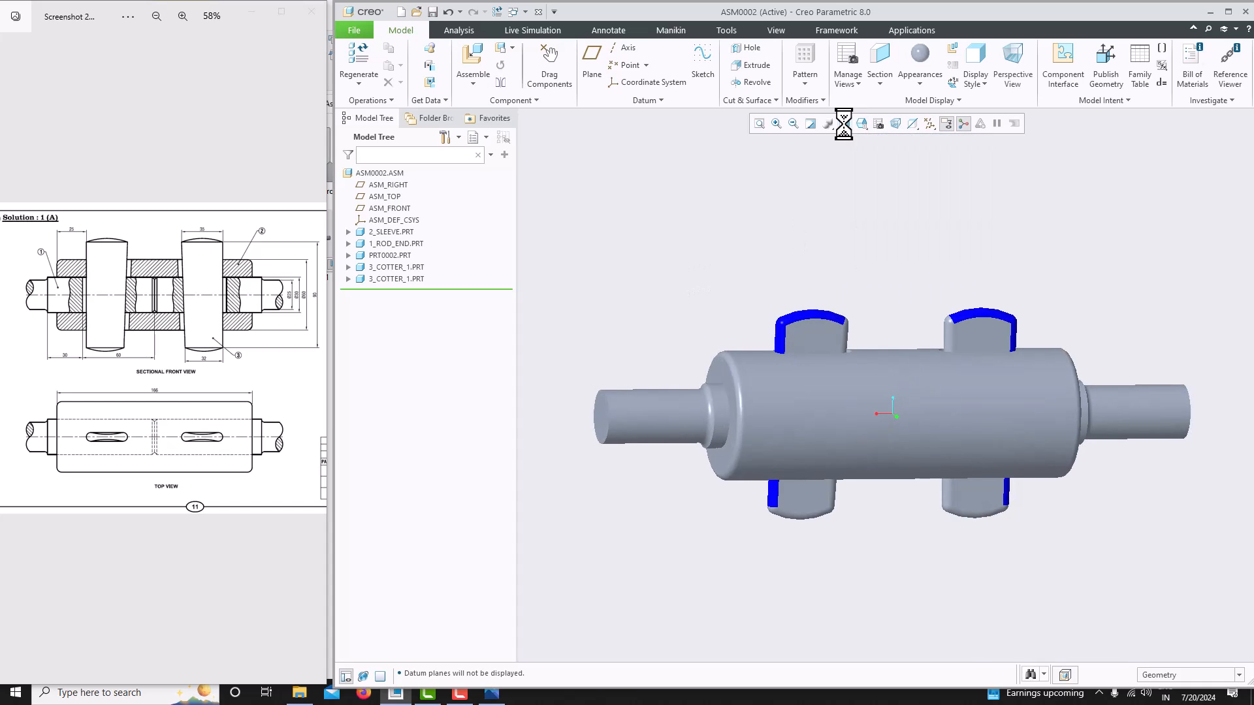
pyautogui.click(871, 154)
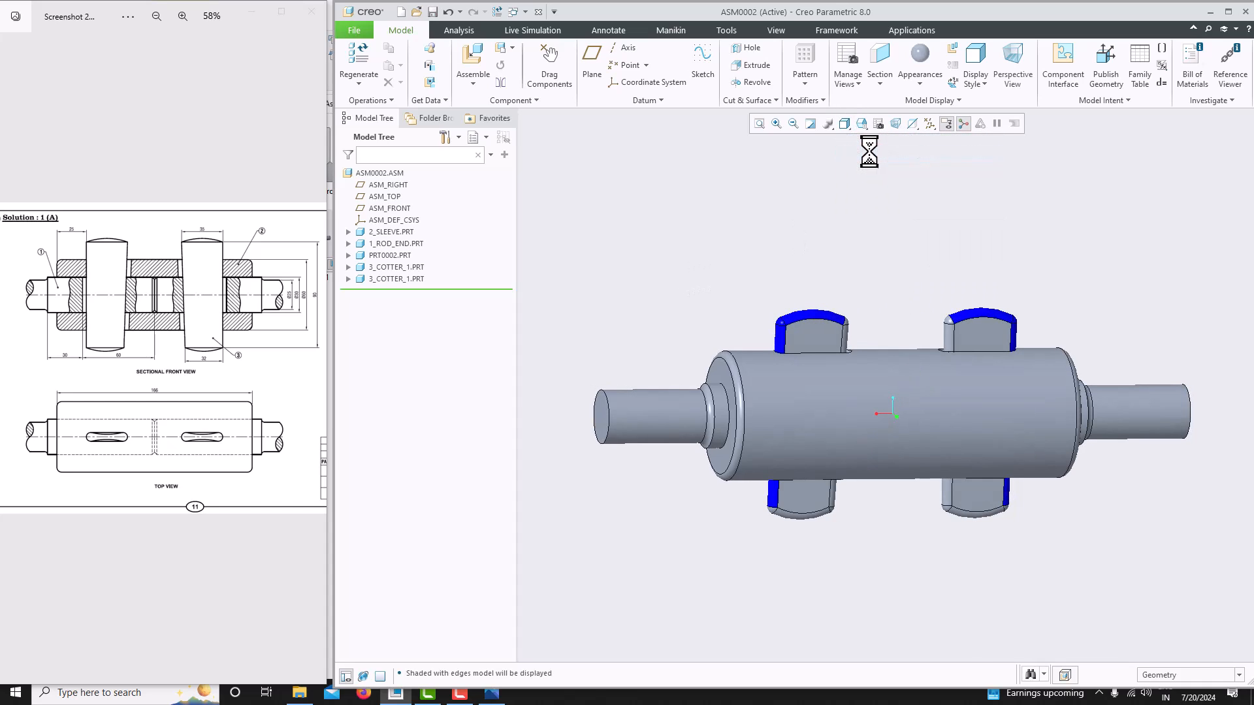
pyautogui.click(861, 123)
pyautogui.click(886, 140)
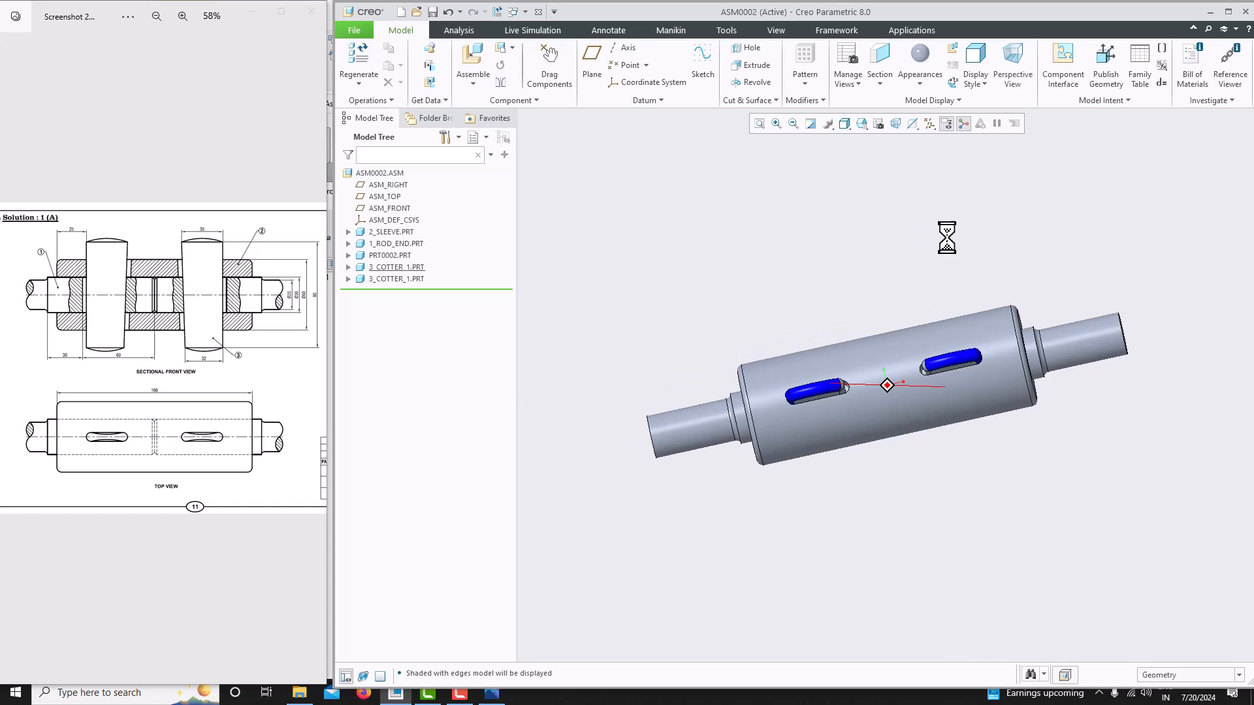
pyautogui.click(1228, 12)
pyautogui.moveTo(968, 325)
pyautogui.mouseDown(button='middle')
pyautogui.moveTo(932, 336)
pyautogui.moveTo(964, 331)
pyautogui.mouseUp(button='middle')
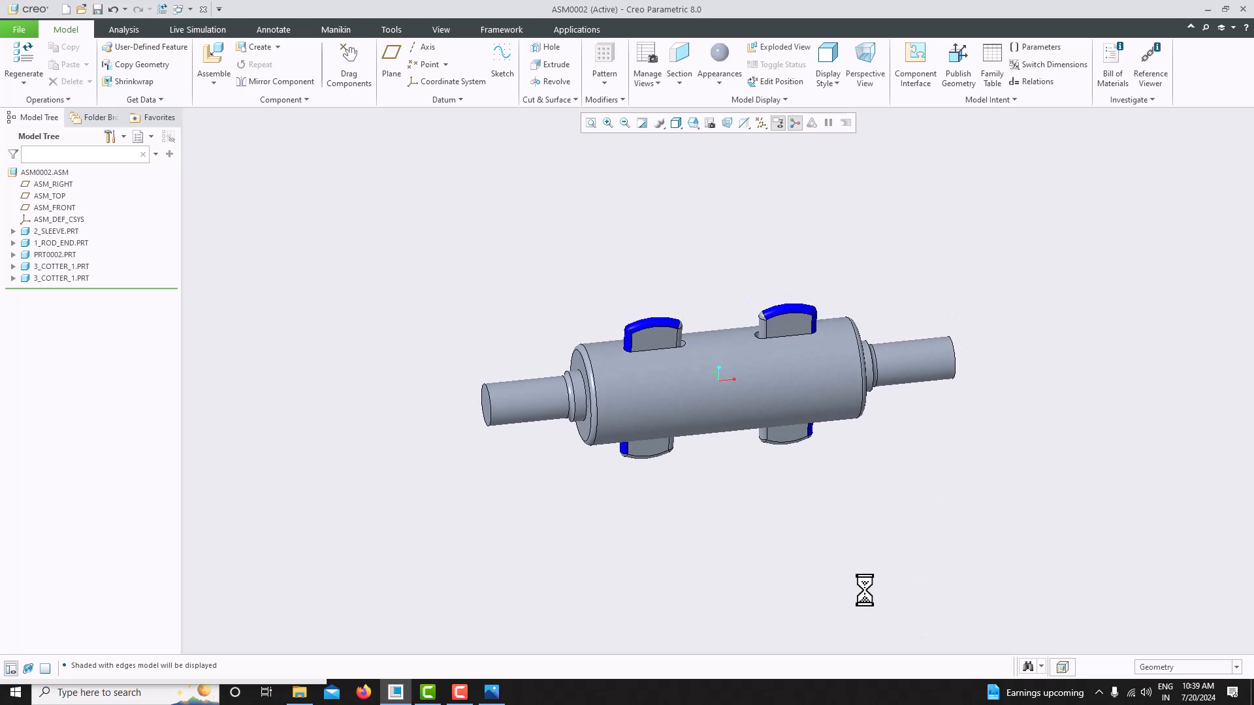